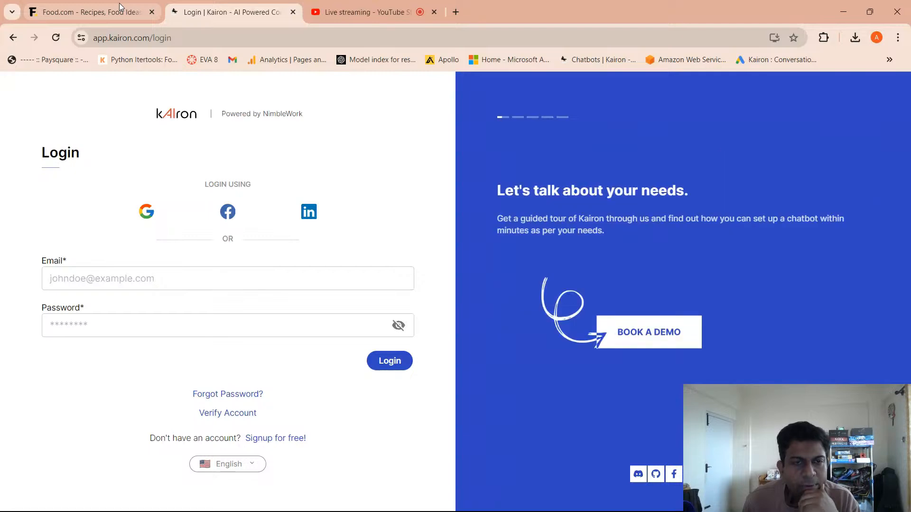
# Switch to the Food.com site, show the chat widget's Live section, and reload the page
pyautogui.click(120, 6)
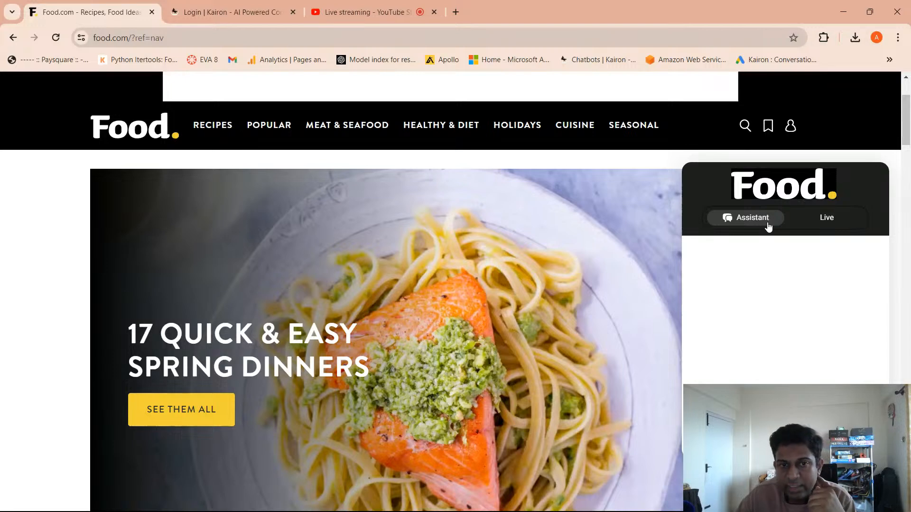
pyautogui.click(806, 227)
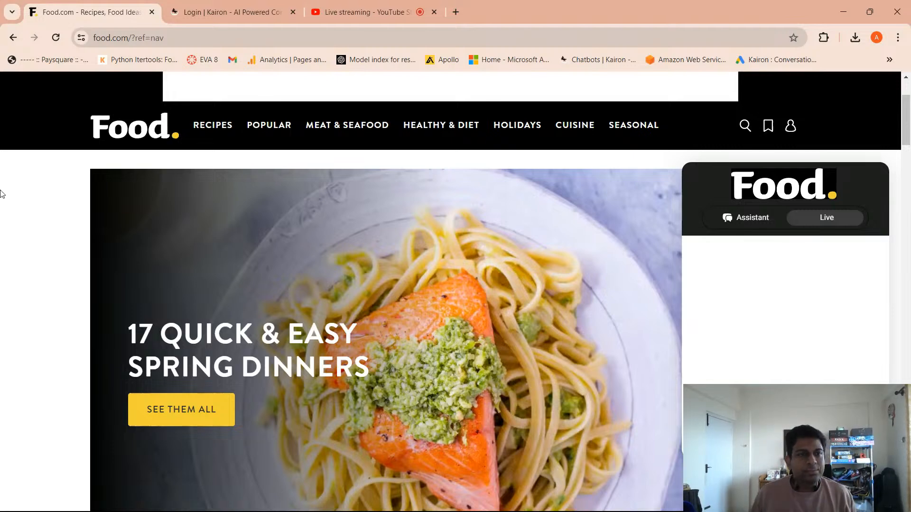
pyautogui.click(57, 37)
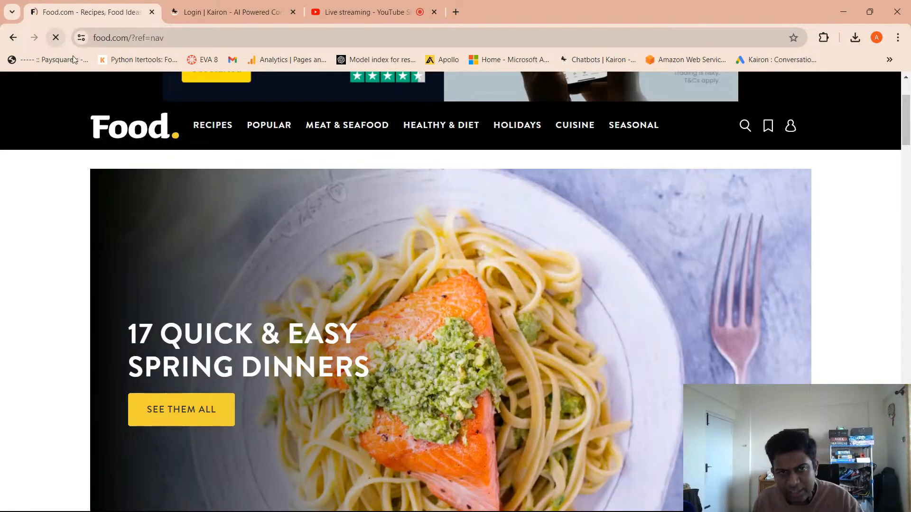
pyautogui.scroll(-3, 160, 201)
pyautogui.scroll(3, 161, 199)
pyautogui.scroll(-3, 530, 232)
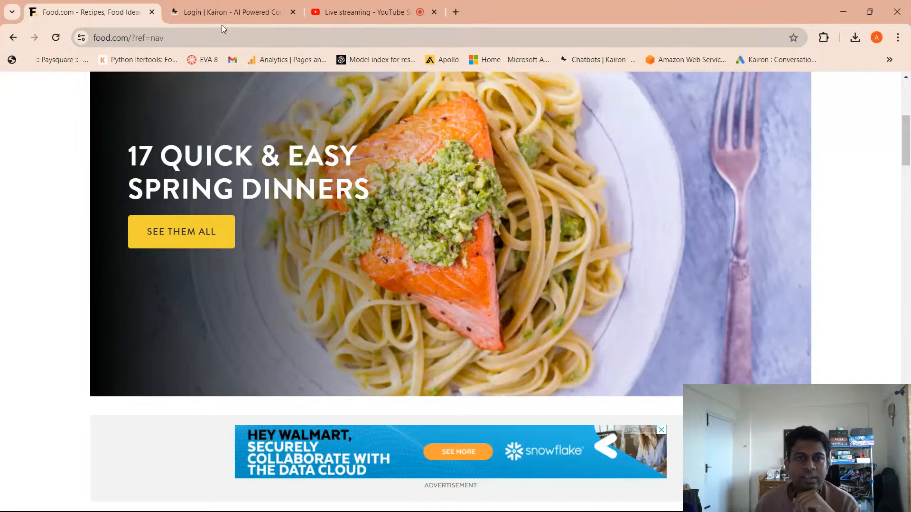
# Snap the browser window to the left part of the desktop and clear the PowerPoint window from beside it
pyautogui.click(870, 12)
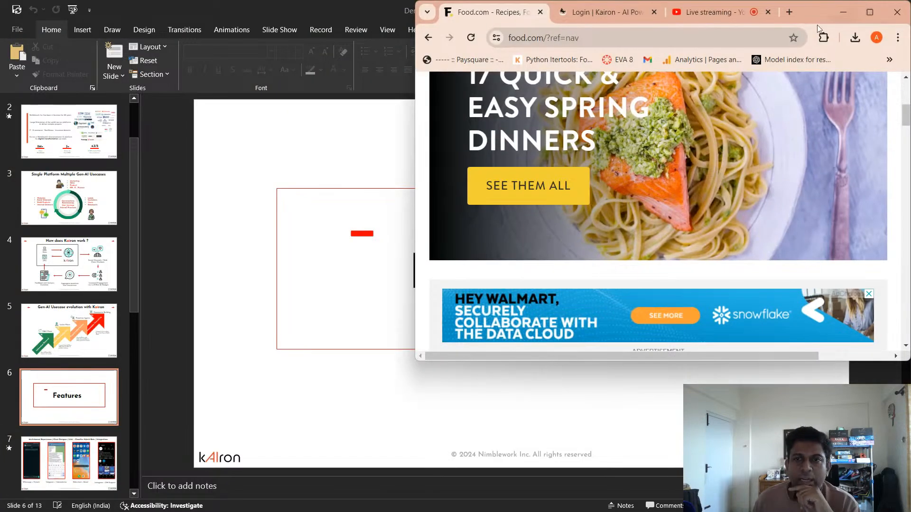
pyautogui.moveTo(809, 12); pyautogui.dragTo(431, 43)
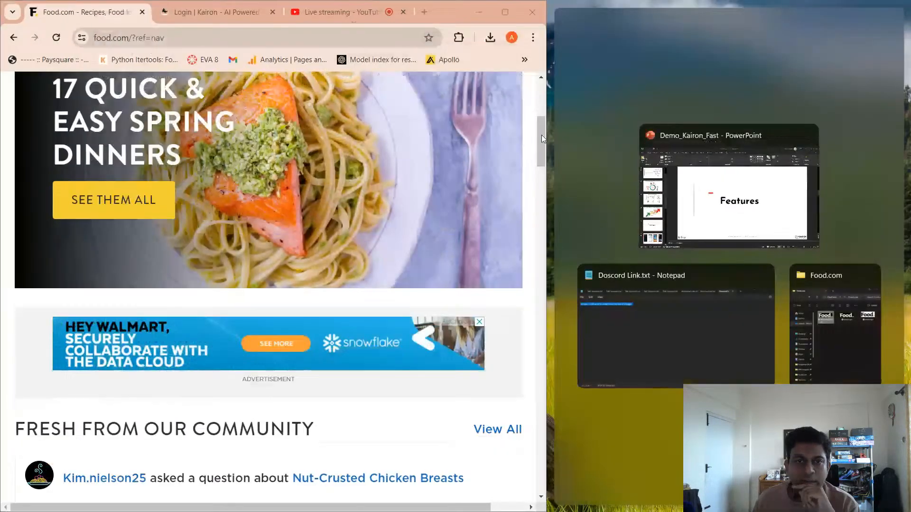
pyautogui.click(577, 4)
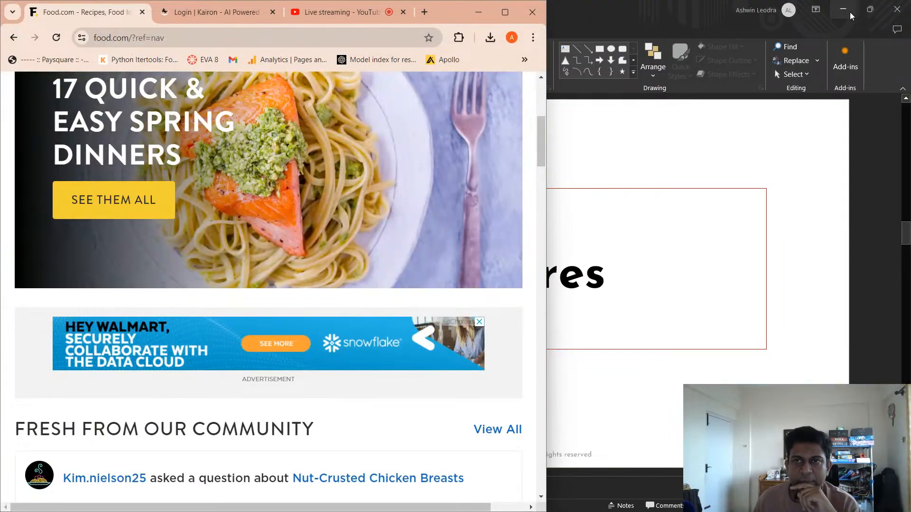
pyautogui.click(883, 15)
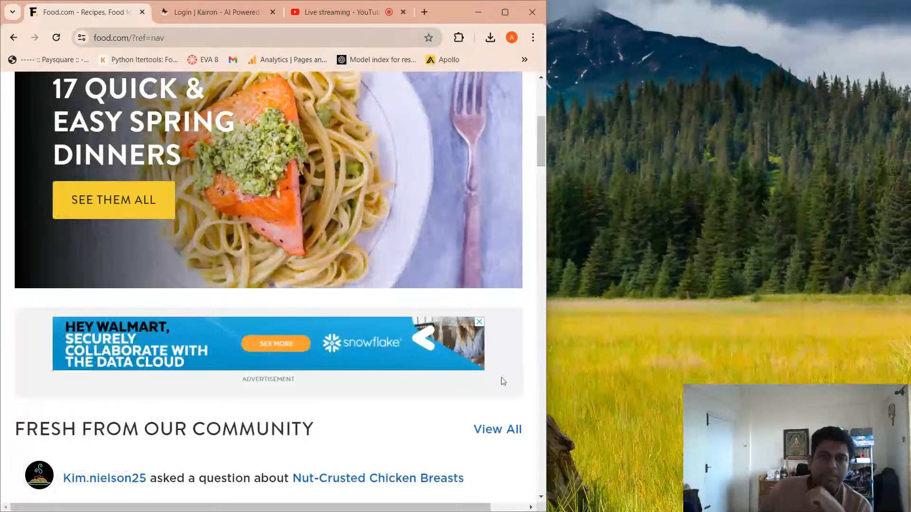
pyautogui.scroll(5, 463, 287)
pyautogui.scroll(-5, 453, 287)
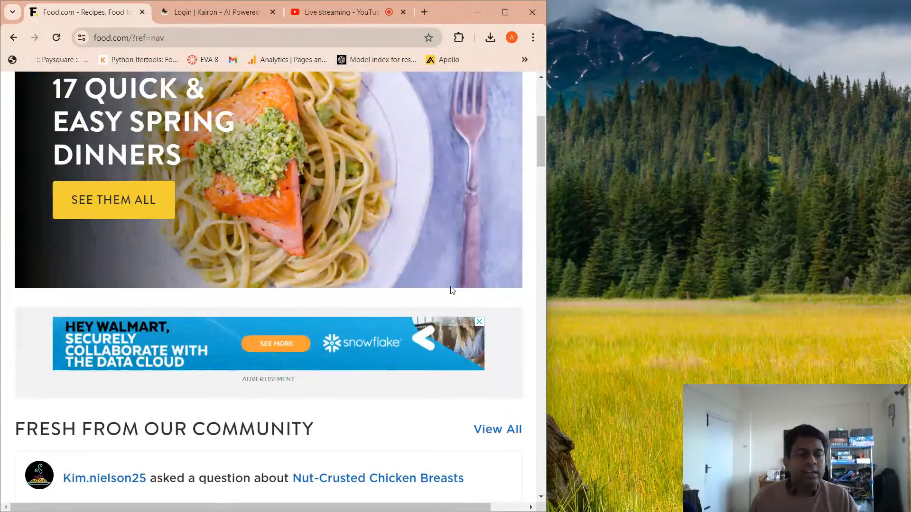
pyautogui.scroll(-6, 474, 258)
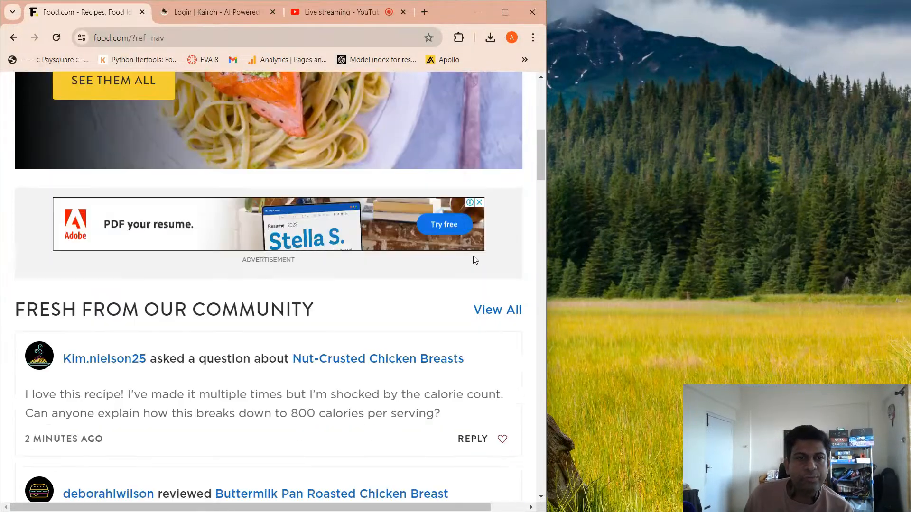
pyautogui.scroll(6, 473, 260)
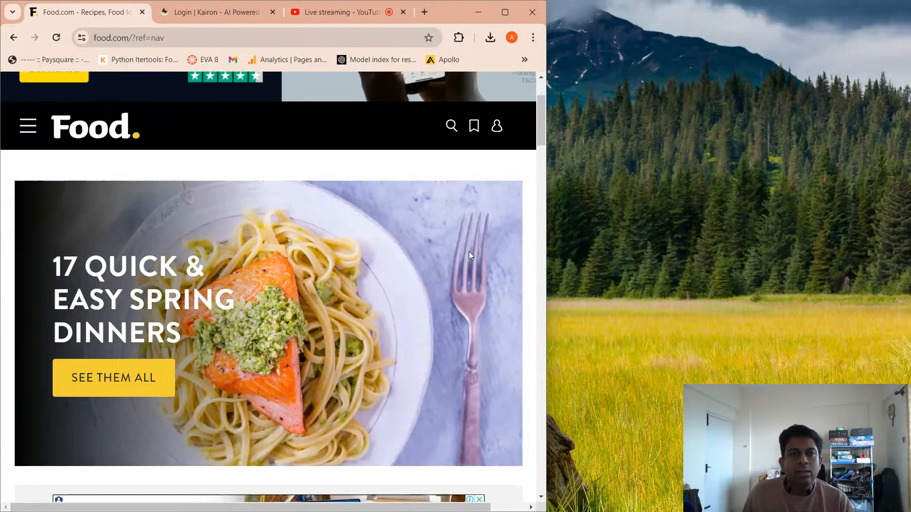
pyautogui.scroll(-1, 469, 255)
# Sign in to Kairon with the fourth listed Google account, checking the YouTube livestream page before returning to the chatbot list
pyautogui.click(254, 14)
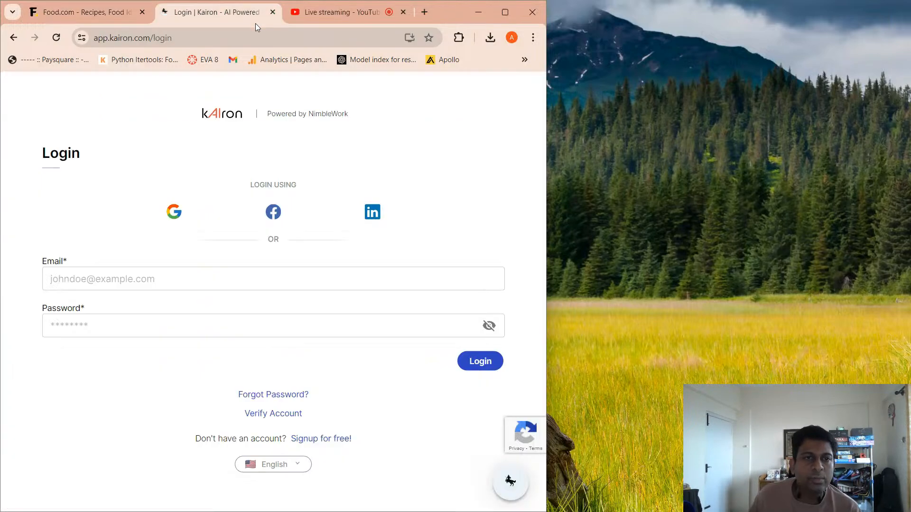
pyautogui.click(175, 213)
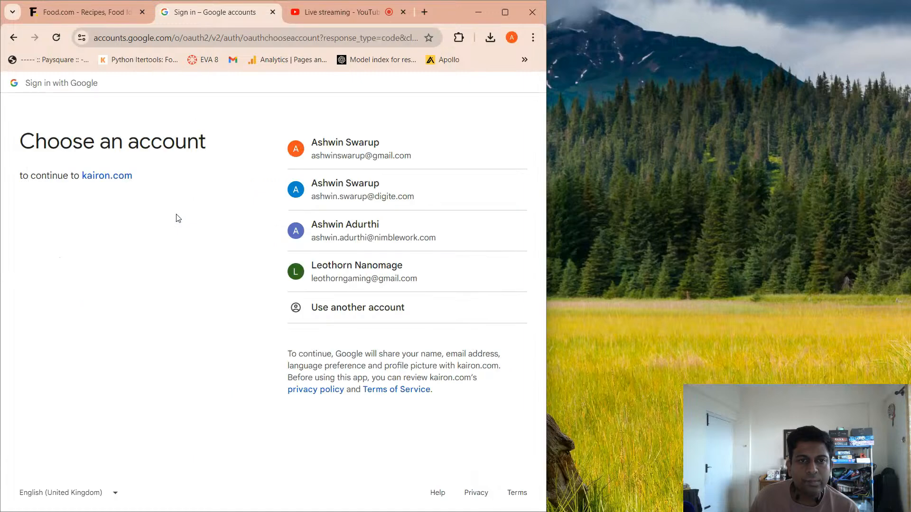
pyautogui.click(451, 273)
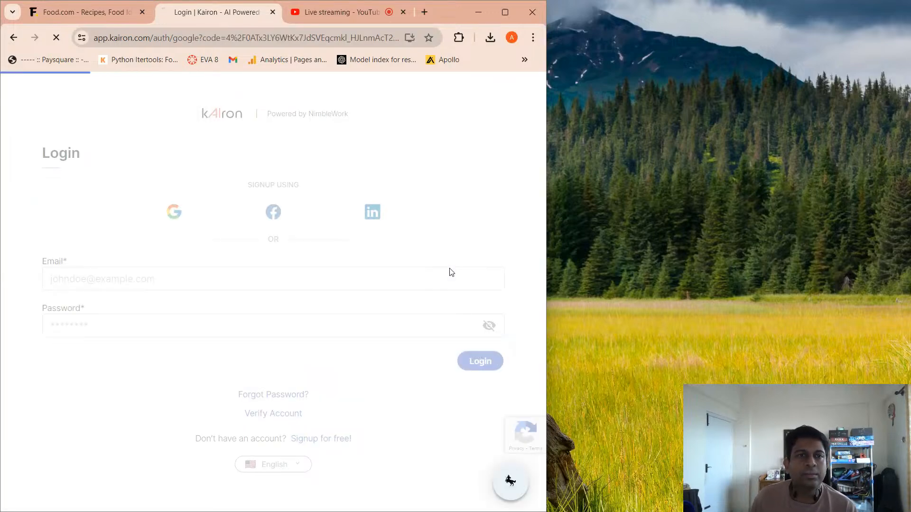
pyautogui.click(405, 16)
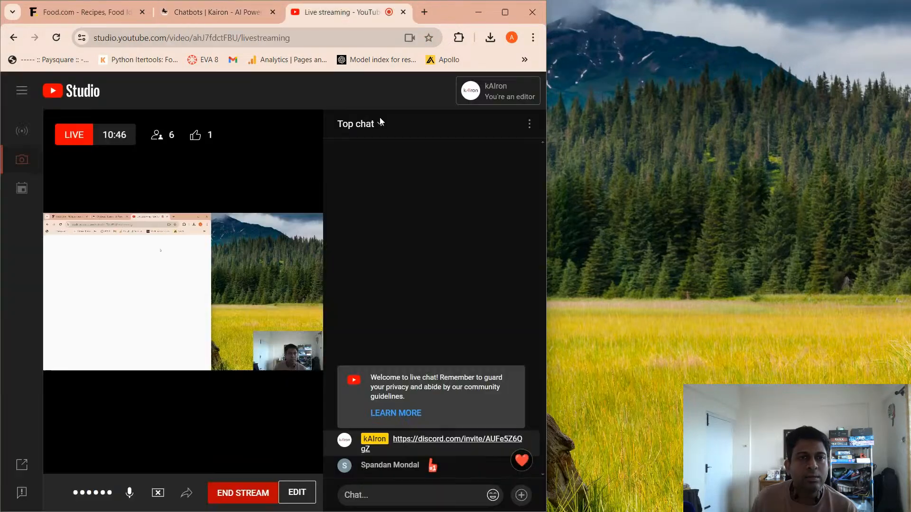
pyautogui.click(238, 16)
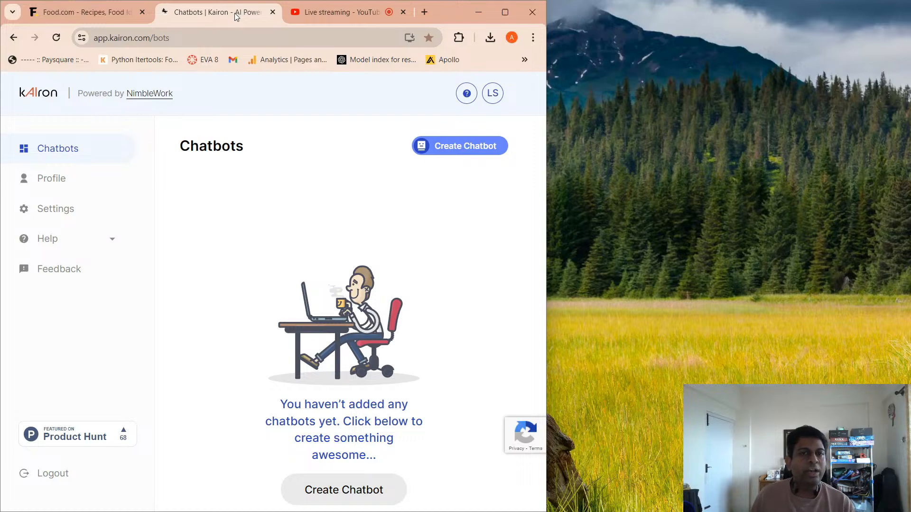
# Create a new chatbot named Foodbot and save it
pyautogui.click(351, 486)
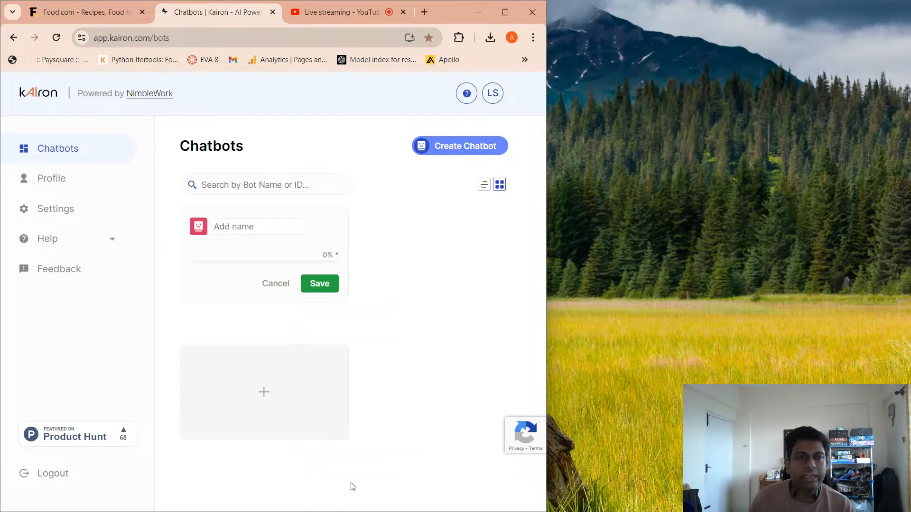
pyautogui.write('Foodbot')
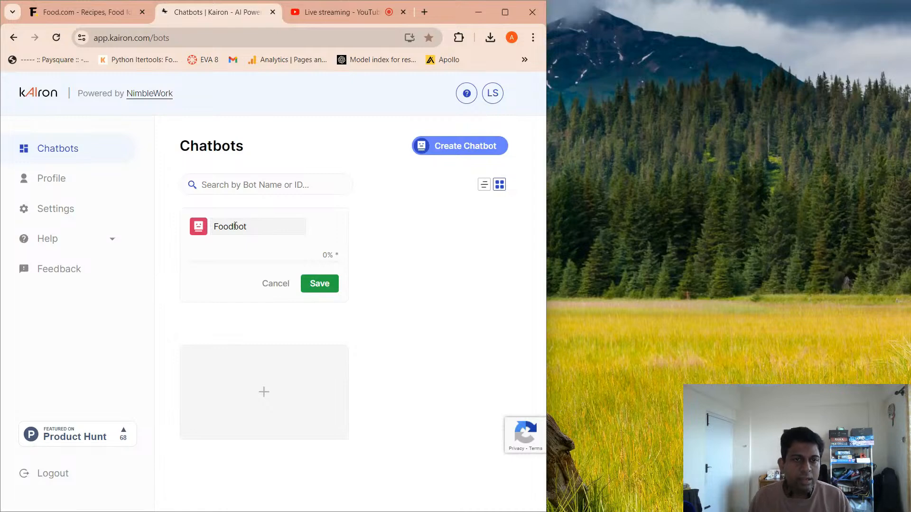
pyautogui.click(306, 284)
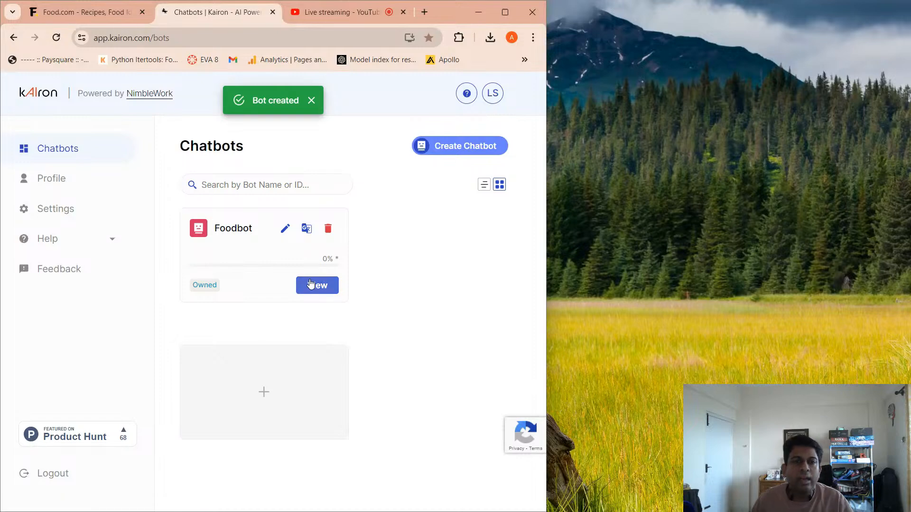
# Leave Foodbot's name editor without changes and open the bot's conversations
pyautogui.click(285, 228)
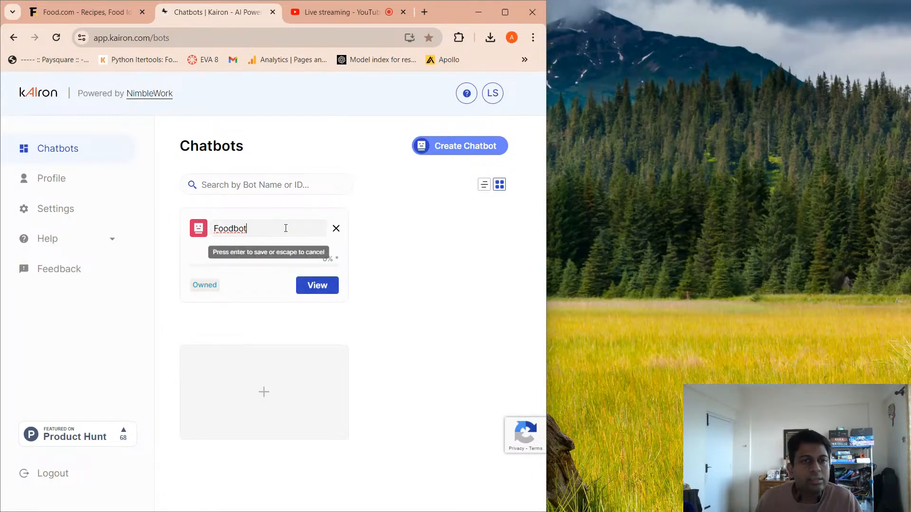
pyautogui.press('Escape')
pyautogui.click(318, 286)
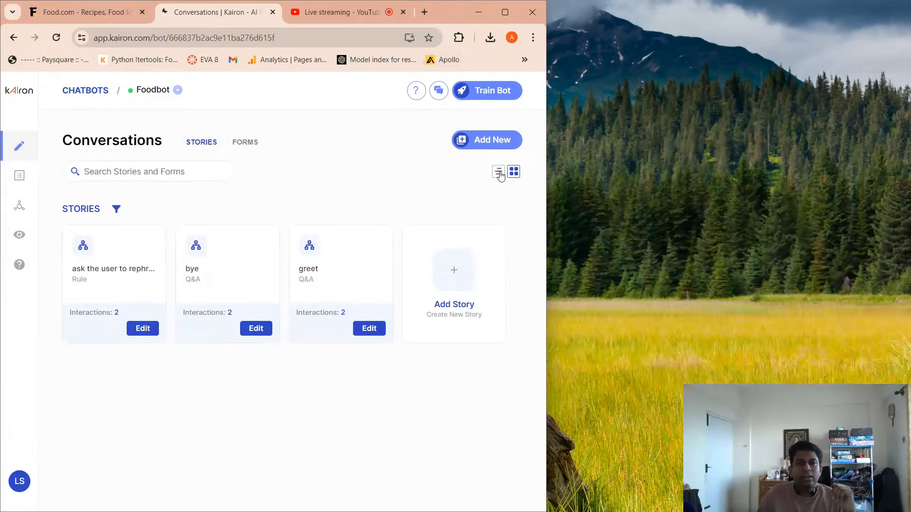
# Widen the browser window to about three quarters of the screen width
pyautogui.moveTo(547, 199); pyautogui.dragTo(641, 203)
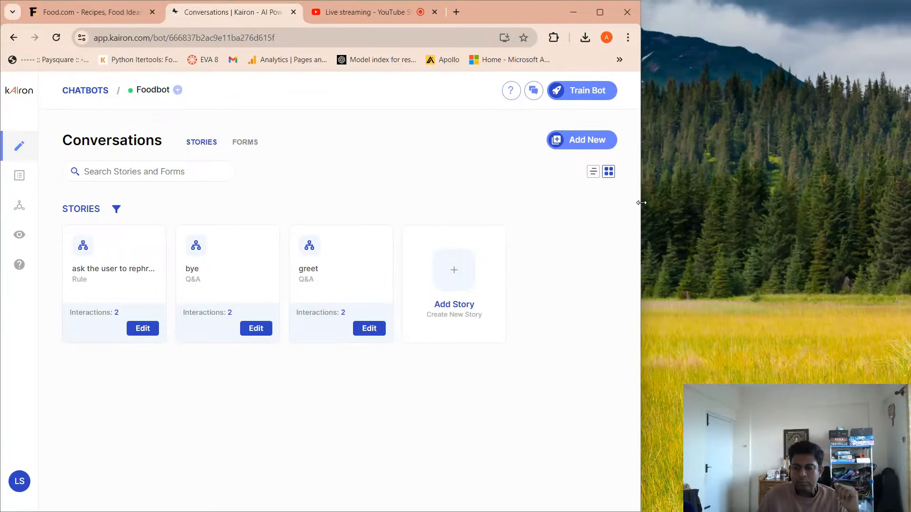
pyautogui.moveTo(644, 203); pyautogui.dragTo(668, 199)
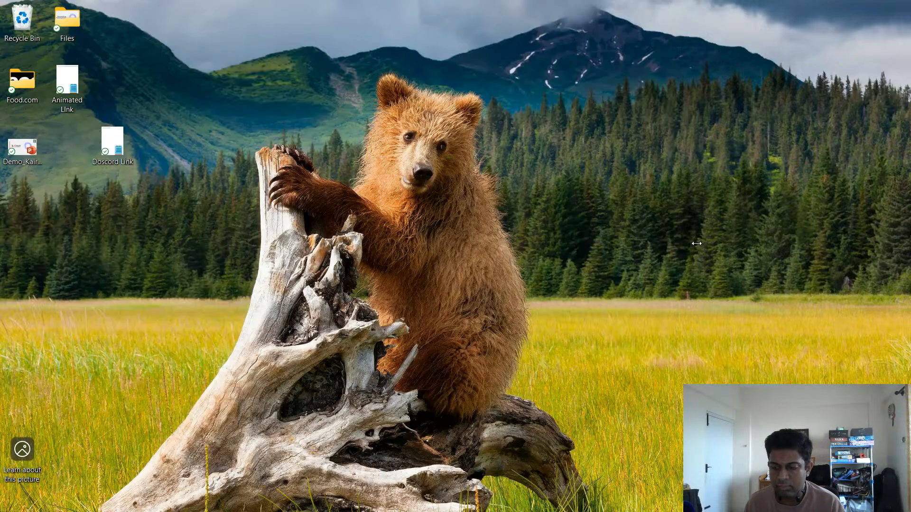
pyautogui.moveTo(695, 243); pyautogui.dragTo(708, 245)
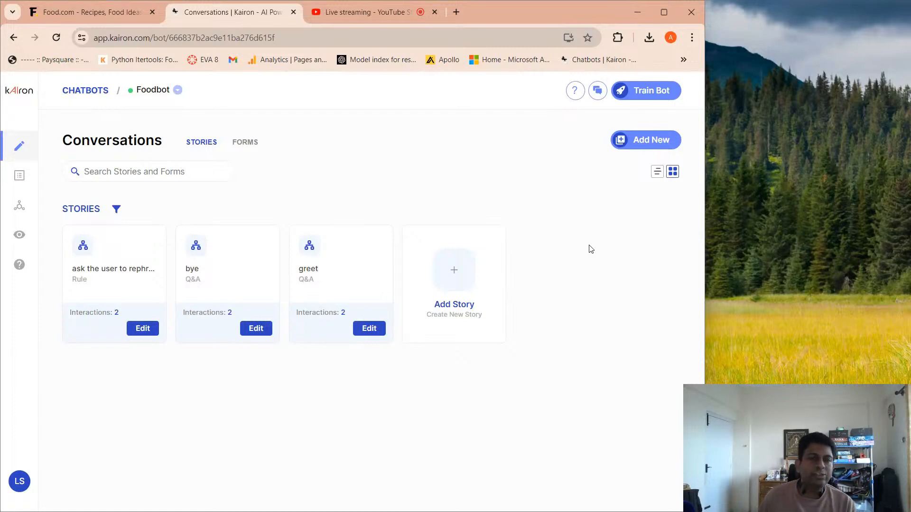
# Go to Foodbot's client configuration under Deploy and expand the chat widget preview
pyautogui.moveTo(23, 181)
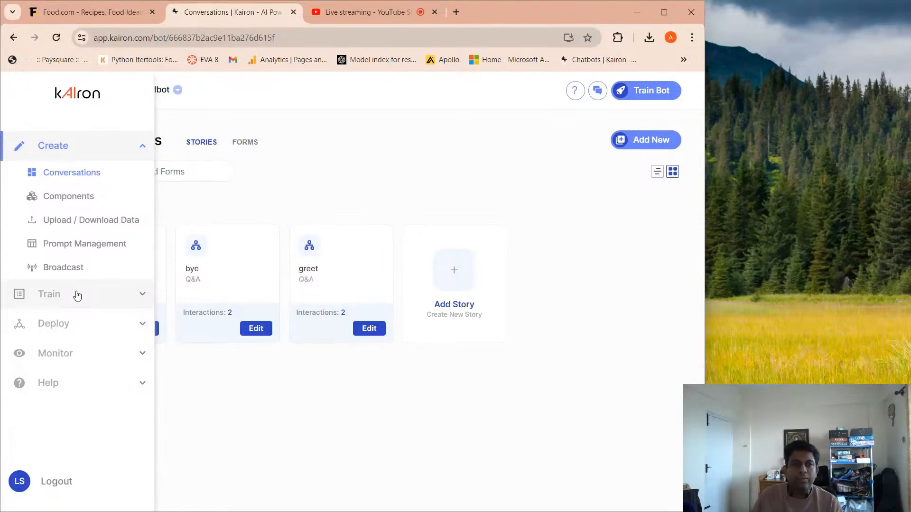
pyautogui.click(87, 329)
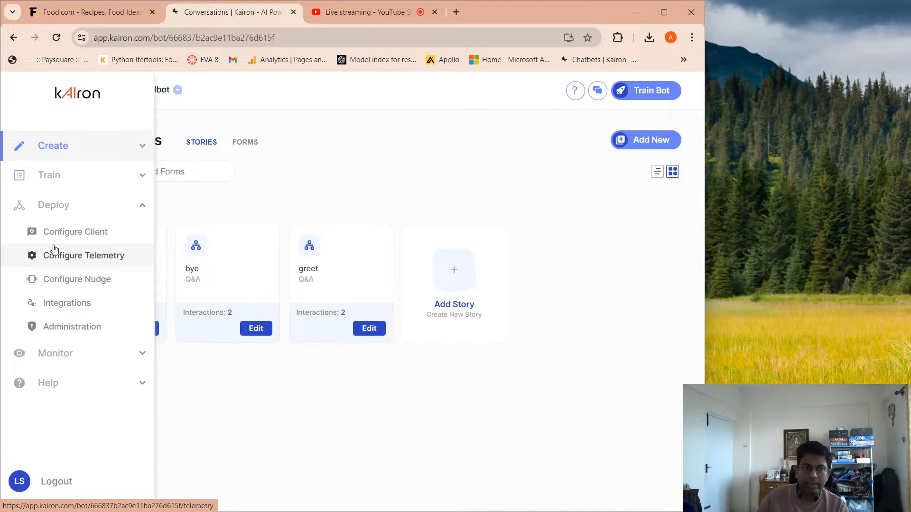
pyautogui.click(61, 233)
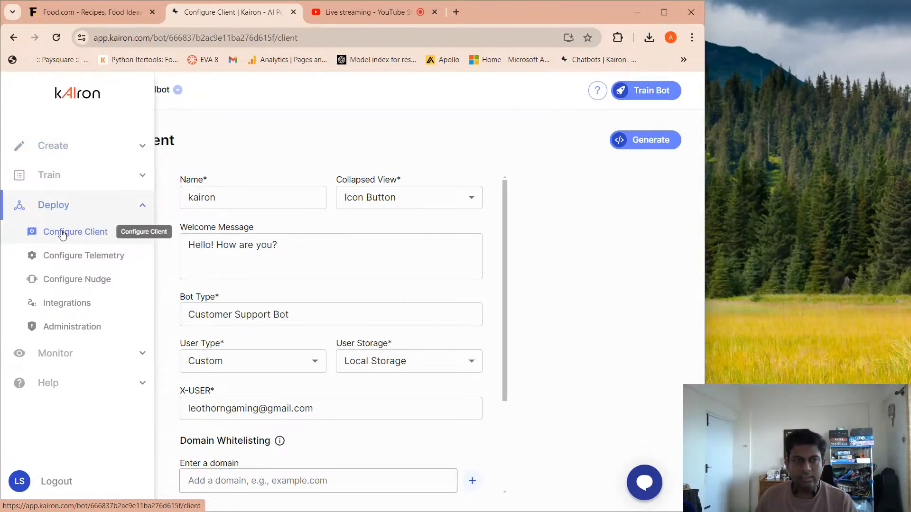
pyautogui.click(639, 488)
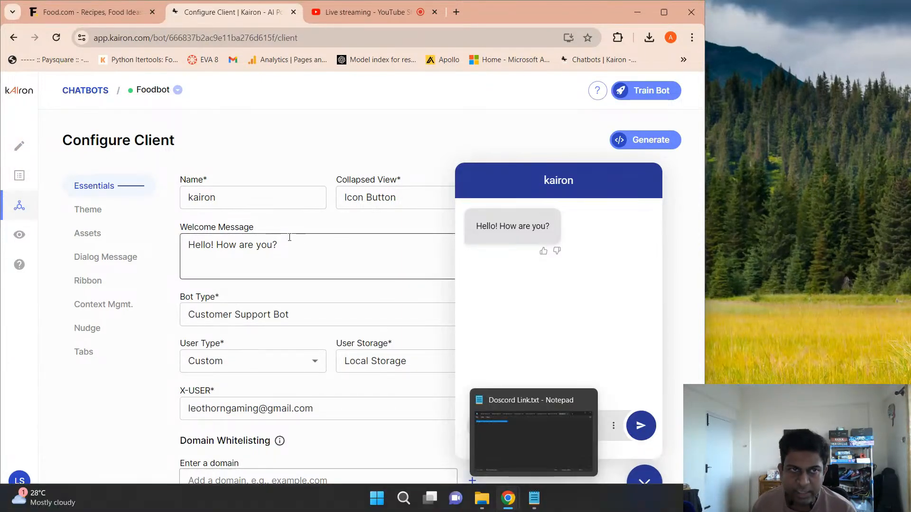
# Examine the Food.com home page's header, banner and community section, and return to Foodbot's client configuration
pyautogui.click(88, 12)
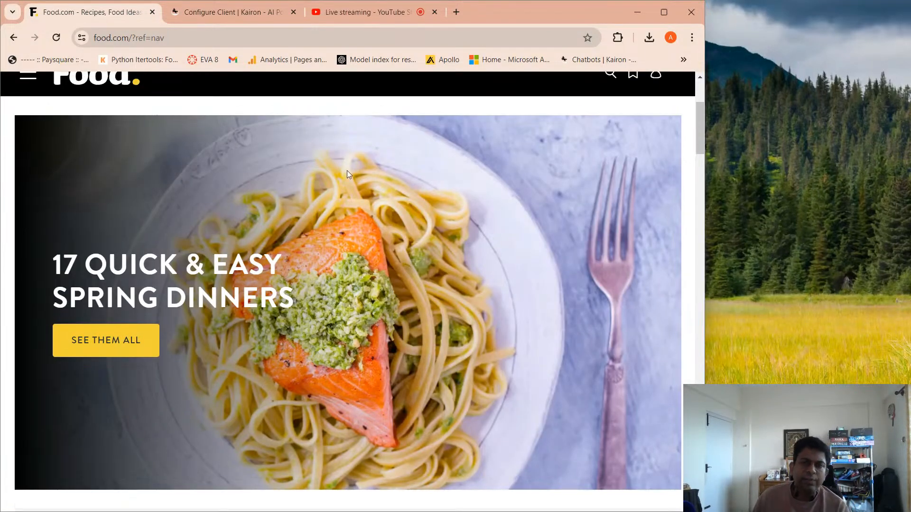
pyautogui.scroll(3, 347, 174)
pyautogui.scroll(-1, 360, 169)
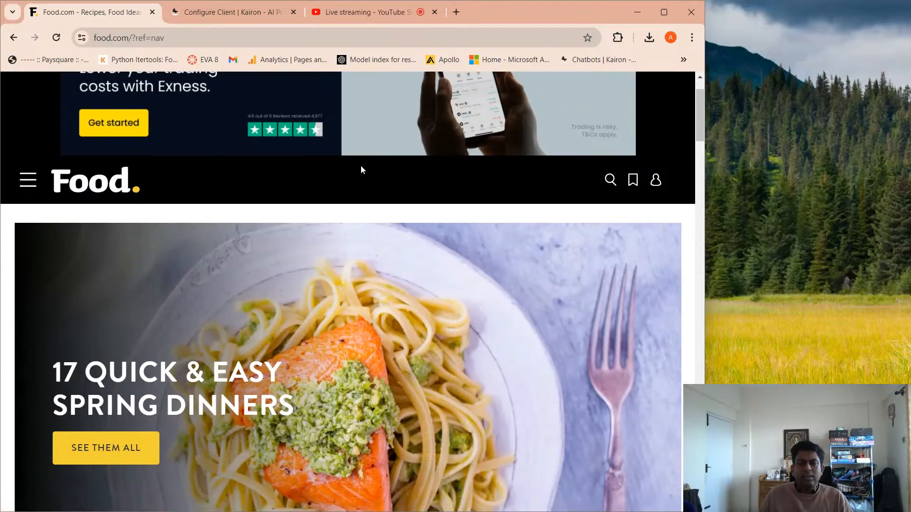
pyautogui.scroll(-1, 355, 160)
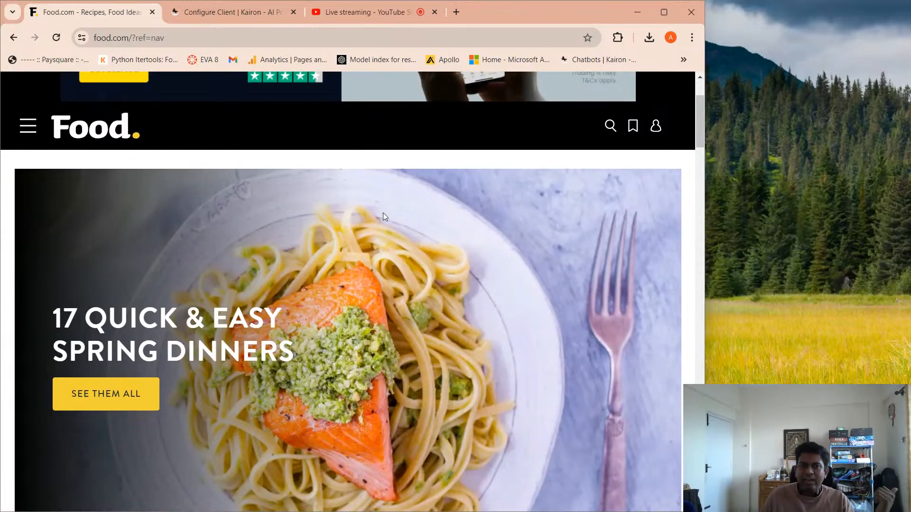
pyautogui.scroll(-2, 383, 221)
pyautogui.scroll(-1, 383, 222)
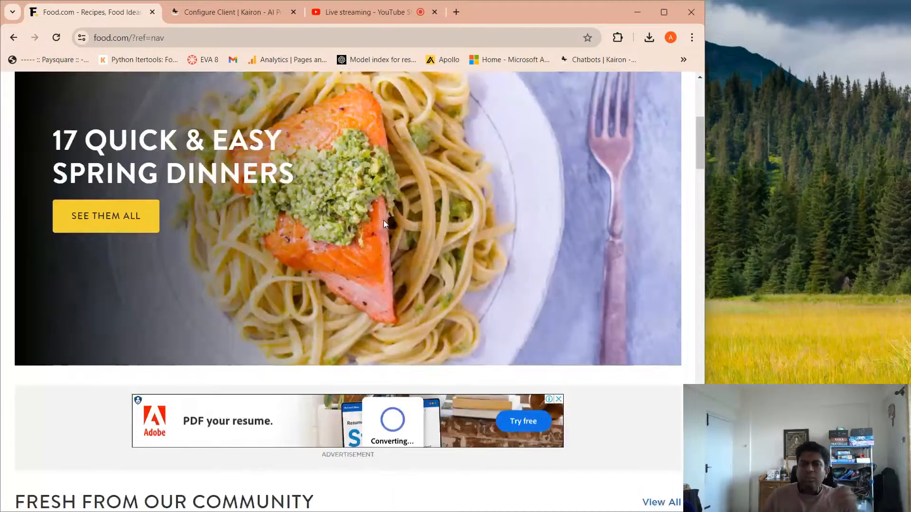
pyautogui.scroll(-3, 381, 220)
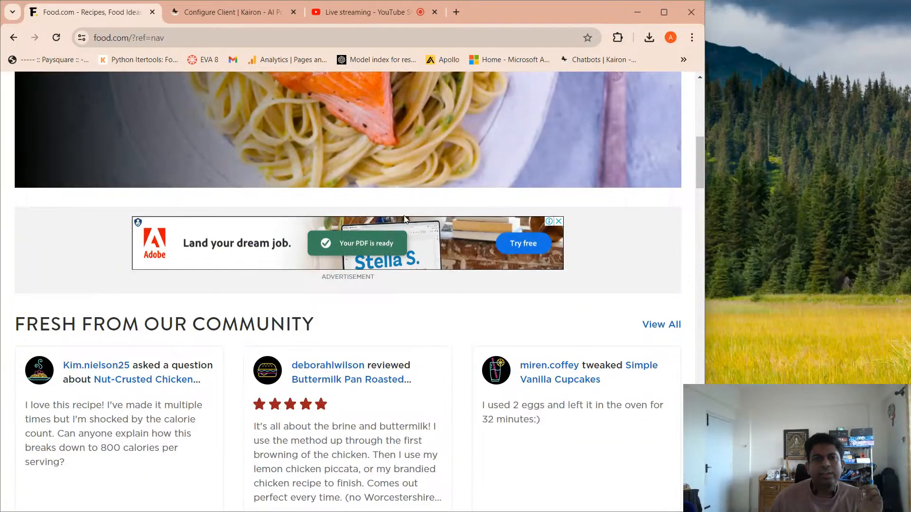
pyautogui.scroll(3, 404, 216)
pyautogui.scroll(2, 404, 216)
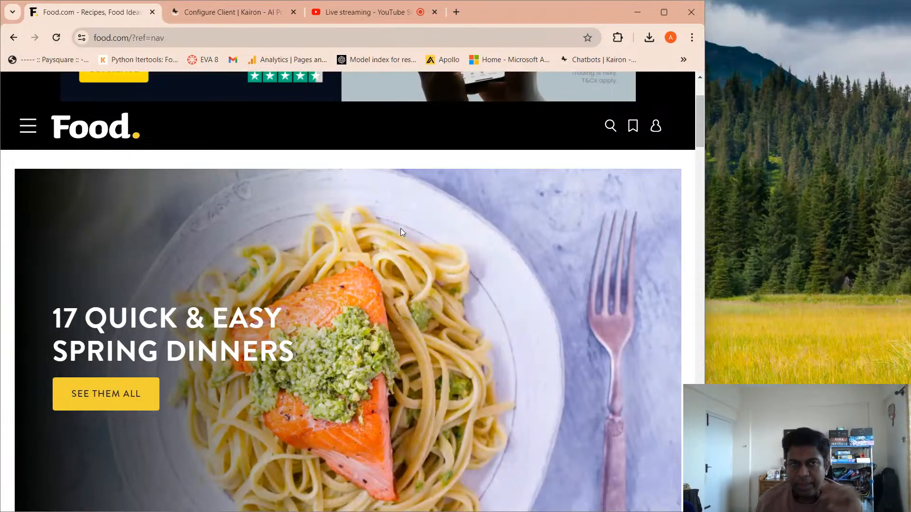
pyautogui.click(232, 10)
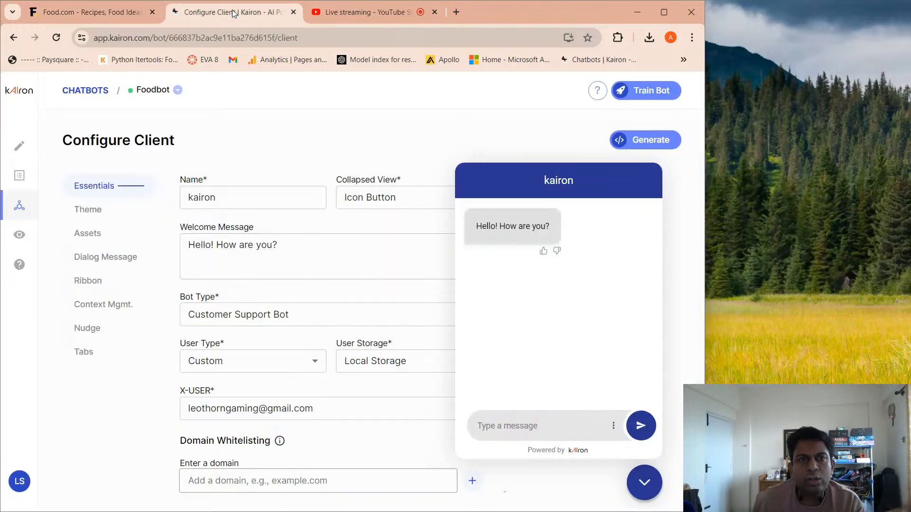
# Clear the chat widget's name so its header shows no title
pyautogui.doubleClick(247, 195)
pyautogui.press('BackSpace')
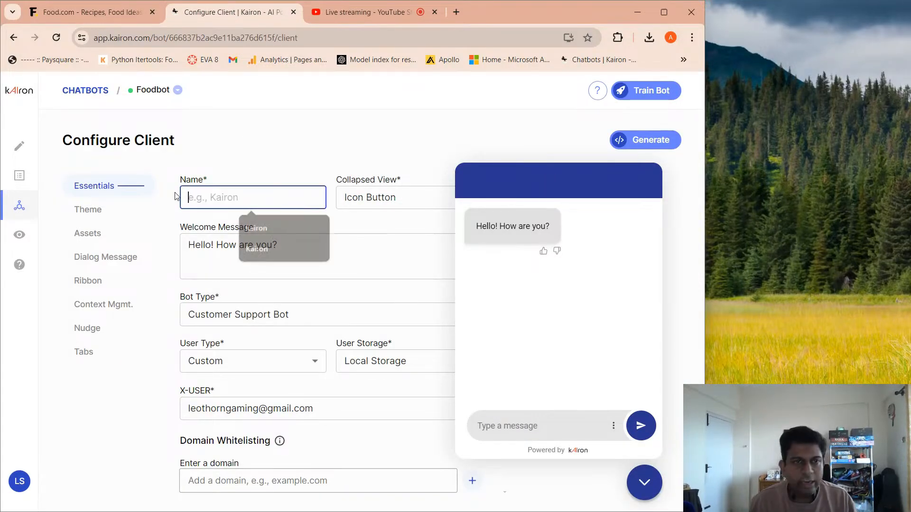
pyautogui.click(232, 168)
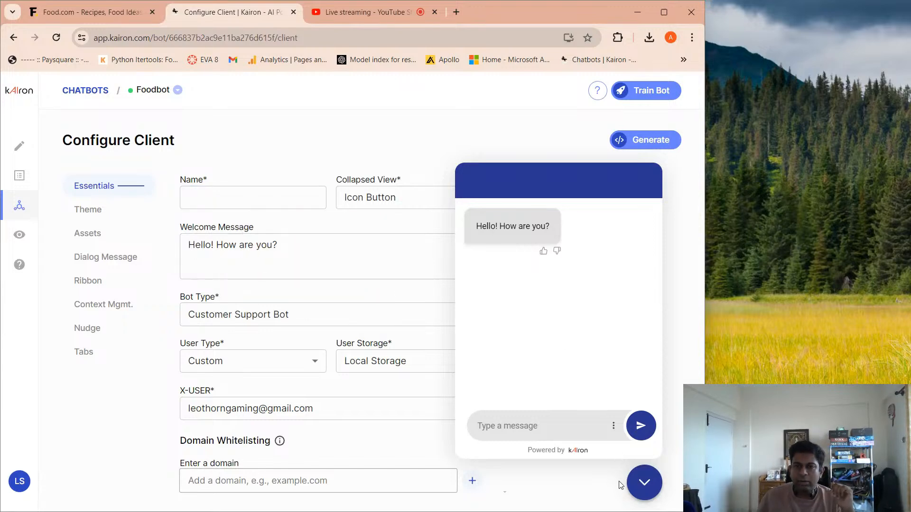
# Collapse the preview to try the Hexagonal and Square Icon Button collapsed views, and return the setting to Icon Button
pyautogui.click(643, 496)
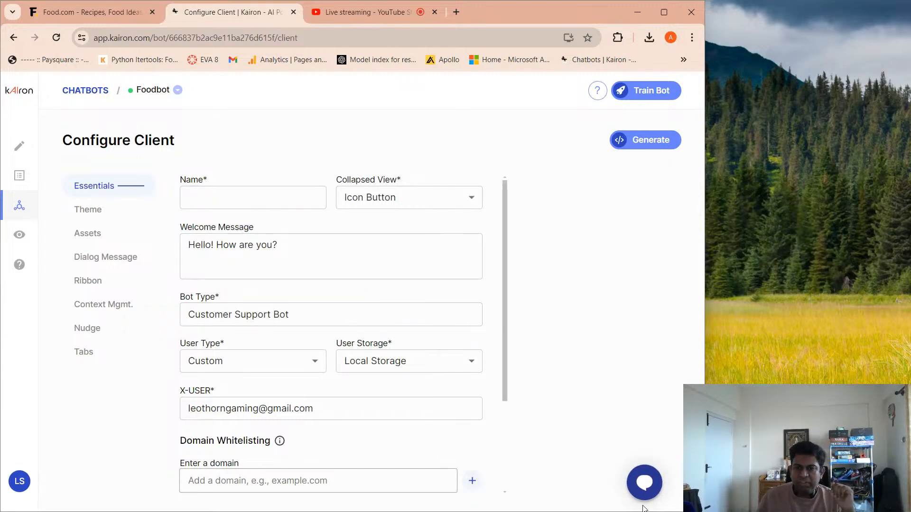
pyautogui.click(470, 198)
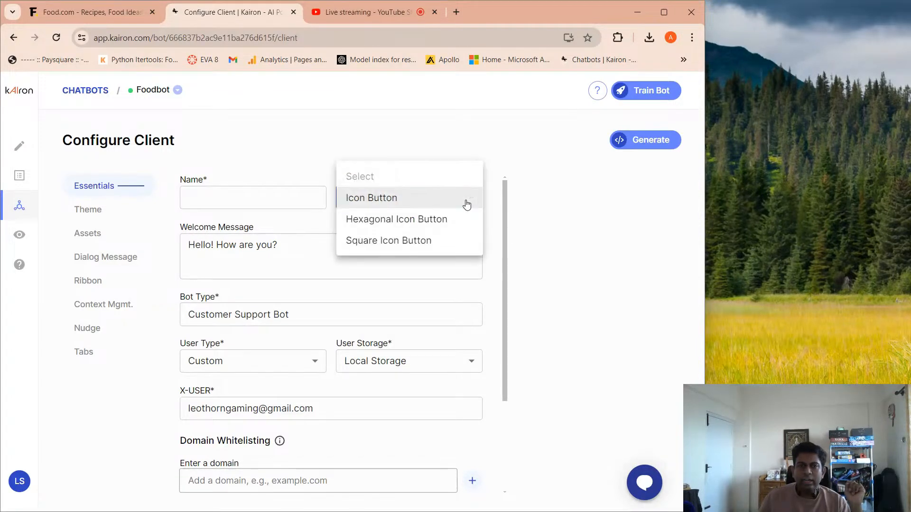
pyautogui.click(460, 226)
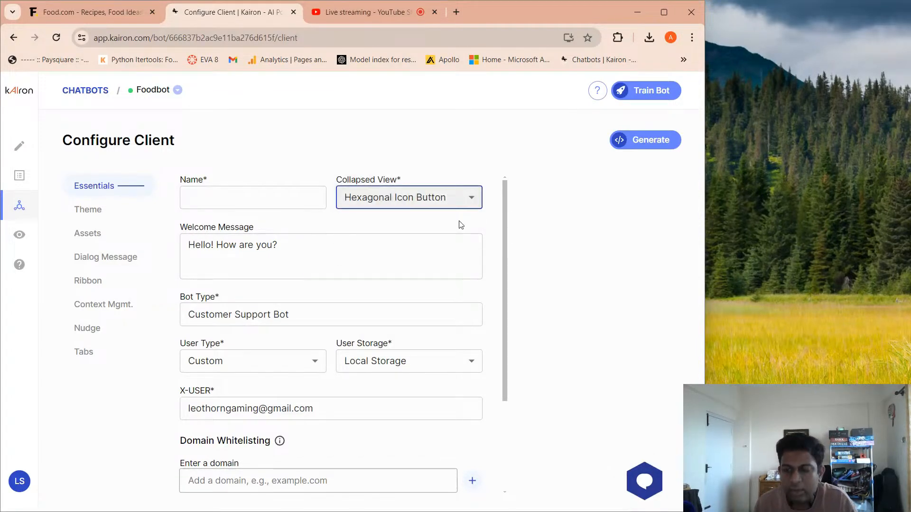
pyautogui.click(451, 203)
pyautogui.click(425, 223)
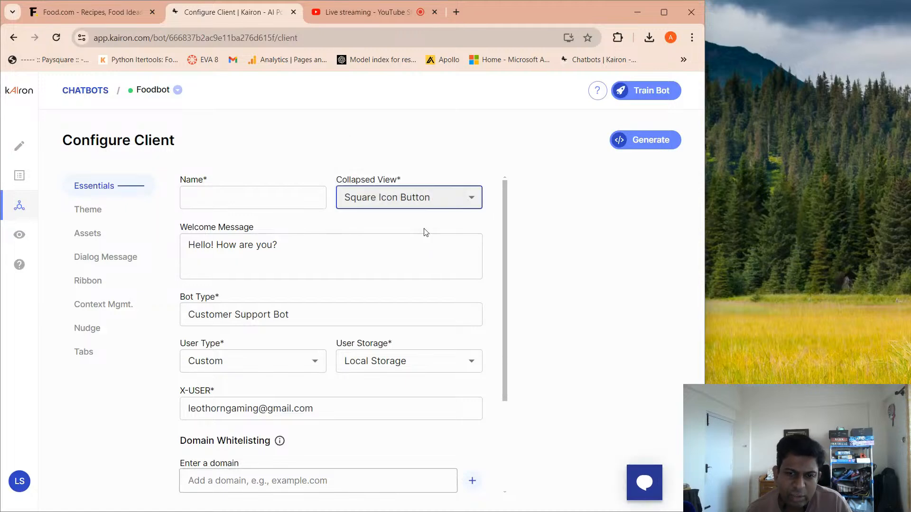
pyautogui.click(425, 201)
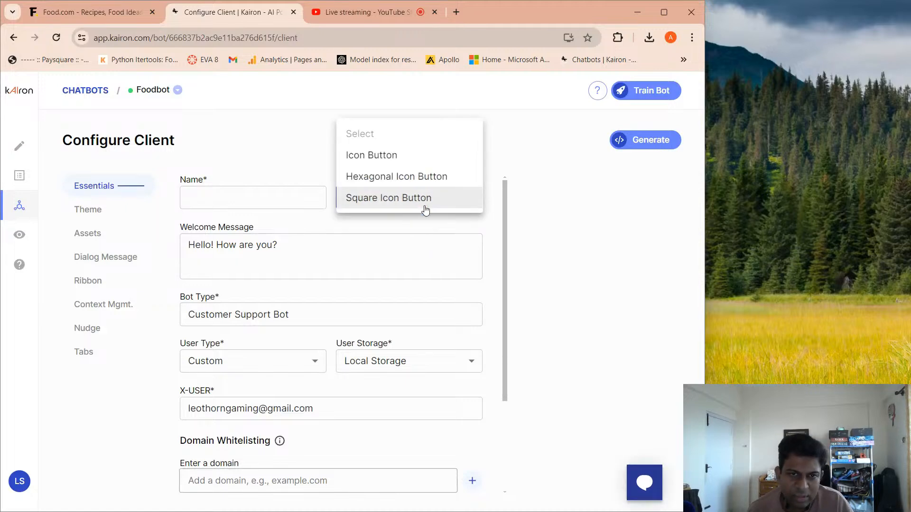
pyautogui.click(418, 161)
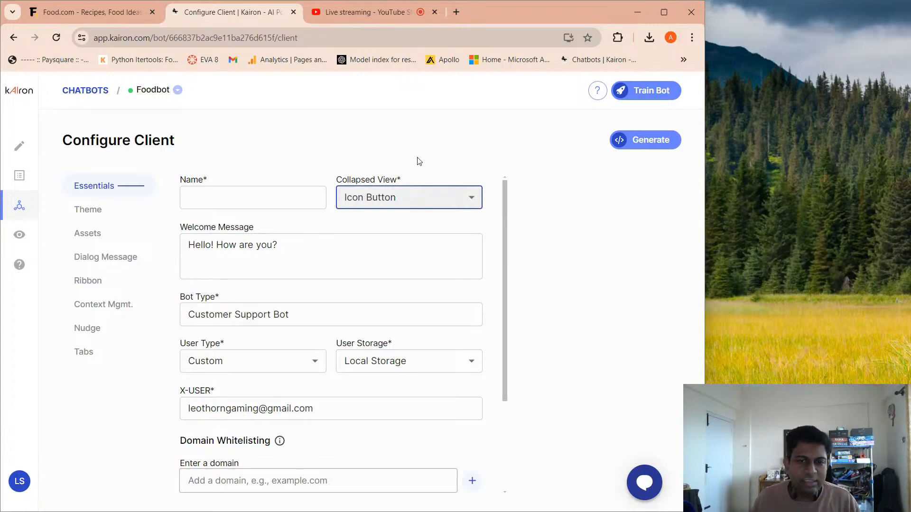
# Replace the welcome message with "Welcome to our GPT powered Foodbot !" while the chat widget preview is expanded
pyautogui.moveTo(321, 241); pyautogui.dragTo(42, 257)
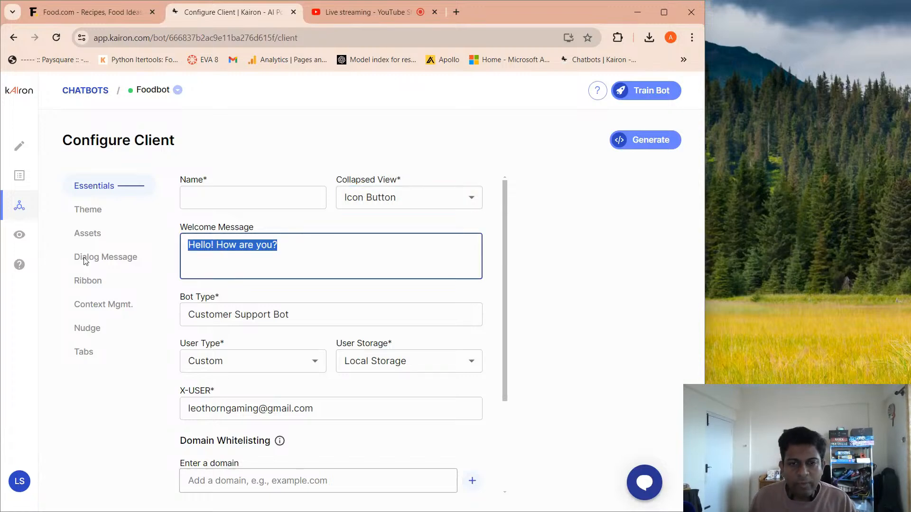
pyautogui.click(643, 484)
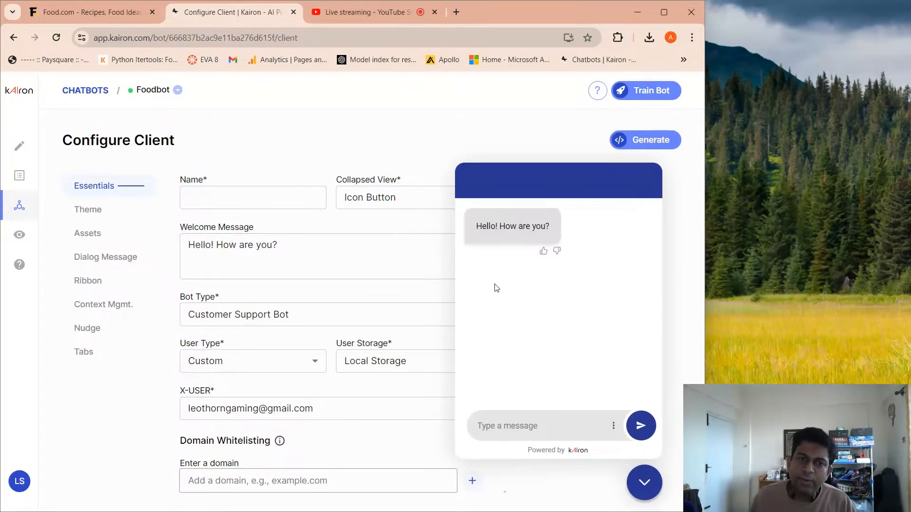
pyautogui.tripleClick(223, 245)
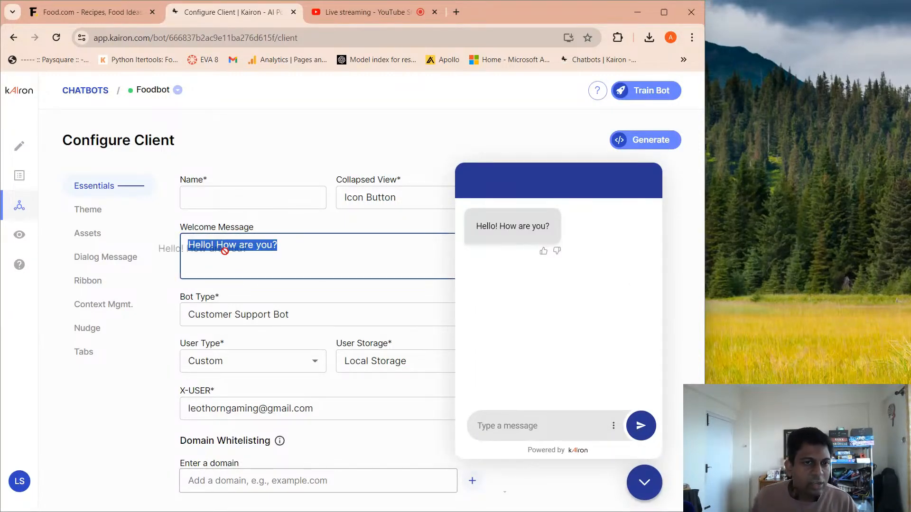
pyautogui.write('Welcome')
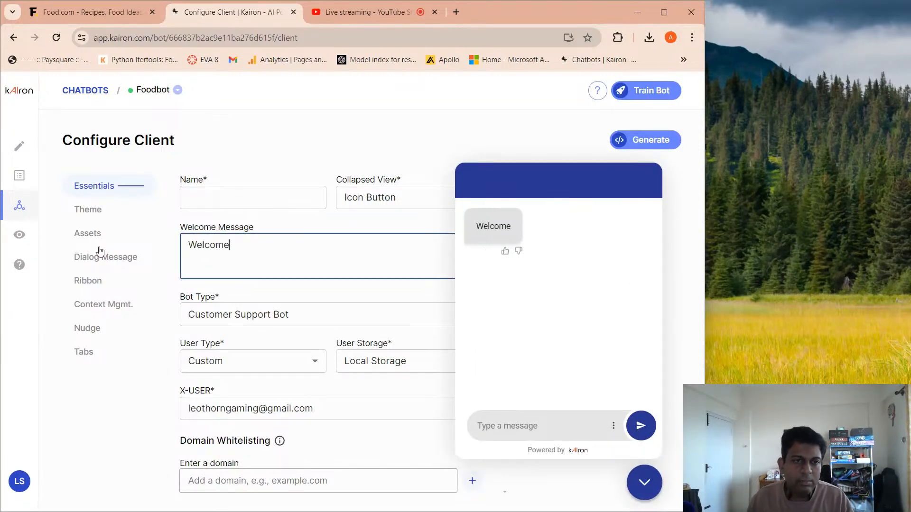
pyautogui.write(' to our G')
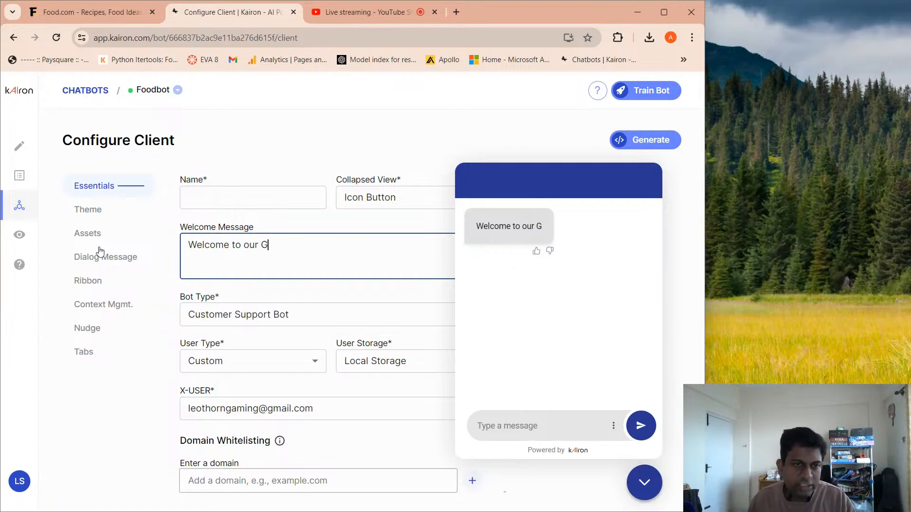
pyautogui.write('PT powered ')
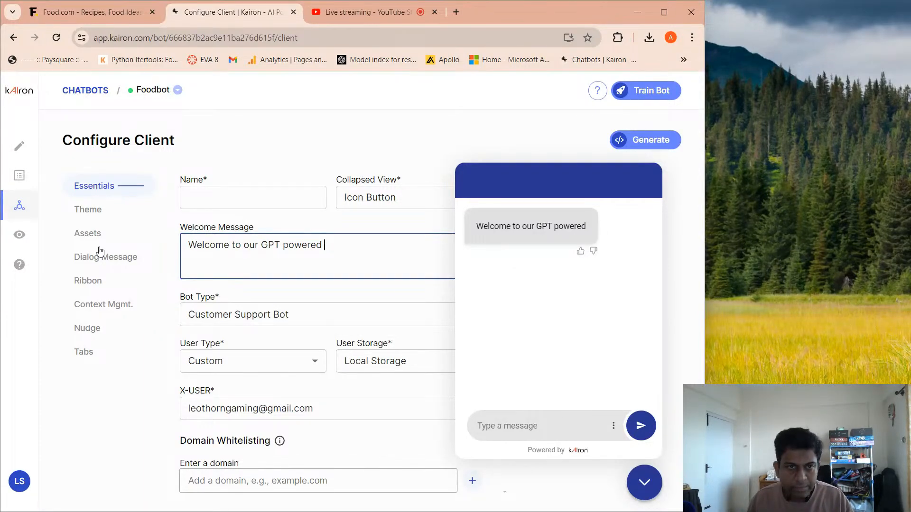
pyautogui.write('Food')
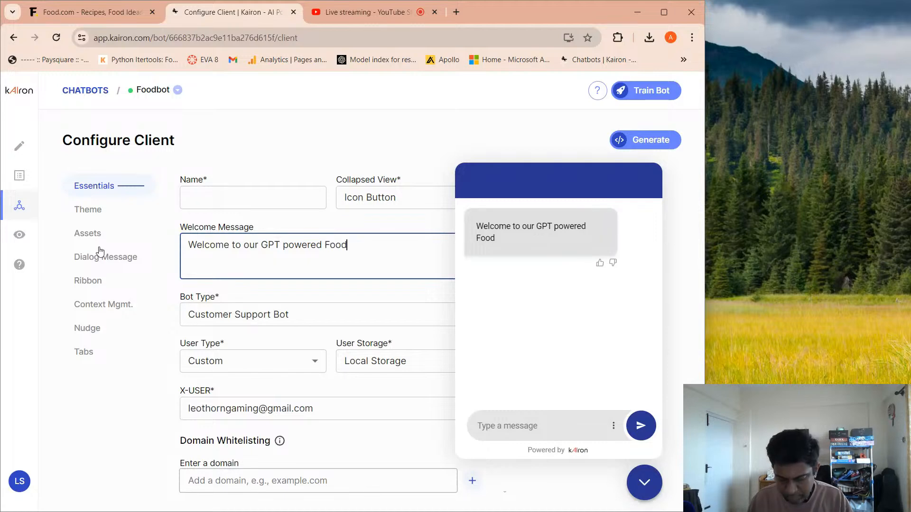
pyautogui.write('bot !')
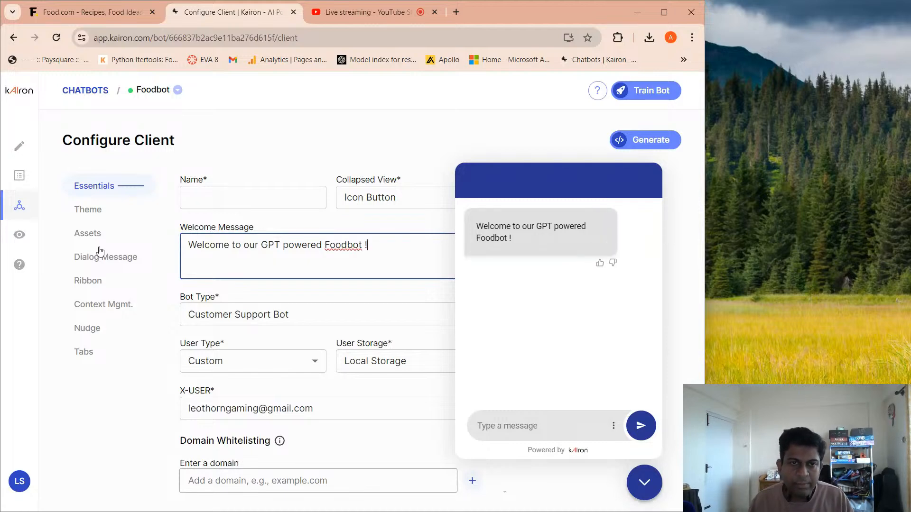
# Set the bot type to "Lead Conversion Bot"
pyautogui.click(322, 304)
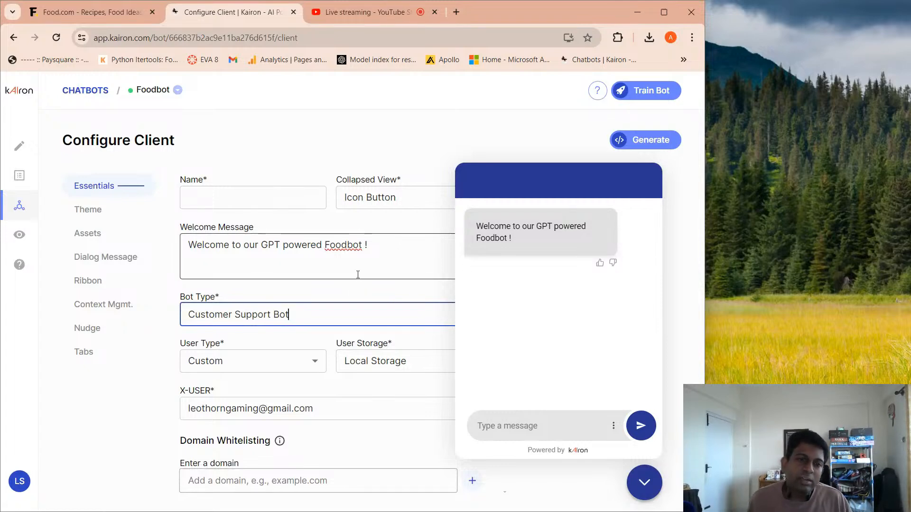
pyautogui.moveTo(341, 311); pyautogui.dragTo(143, 329)
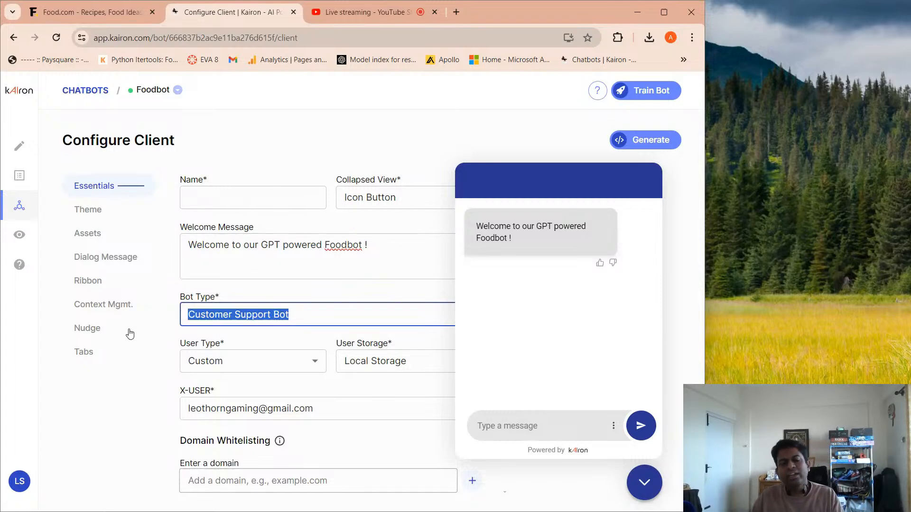
pyautogui.write('Lea')
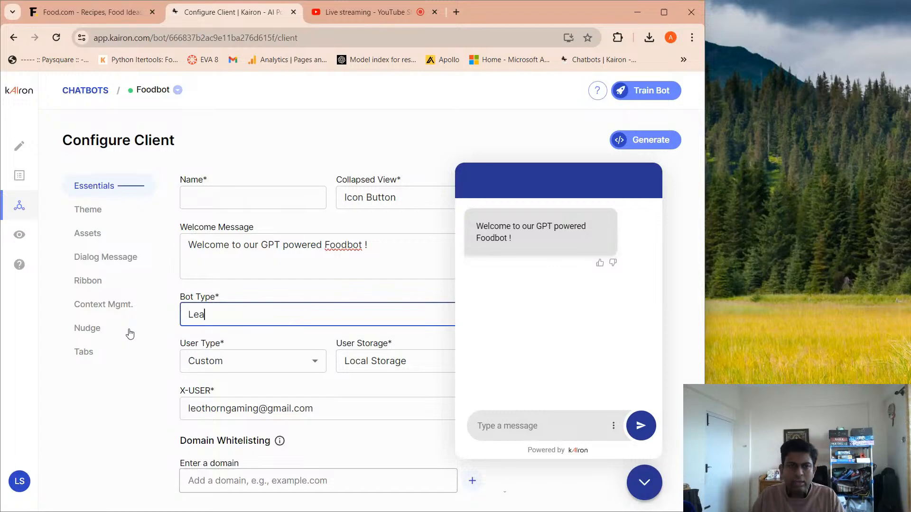
pyautogui.write('d Conversion Bot')
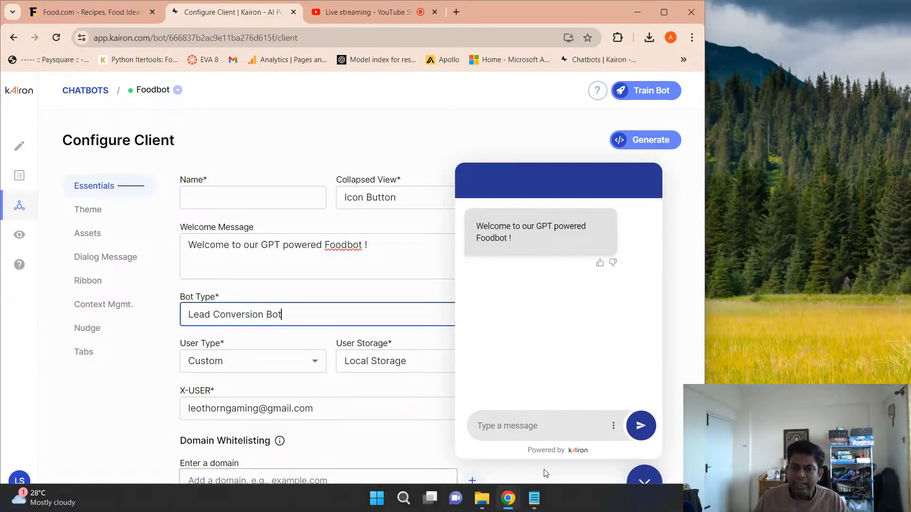
# Set the user type to Random and save the essential client settings
pyautogui.click(649, 480)
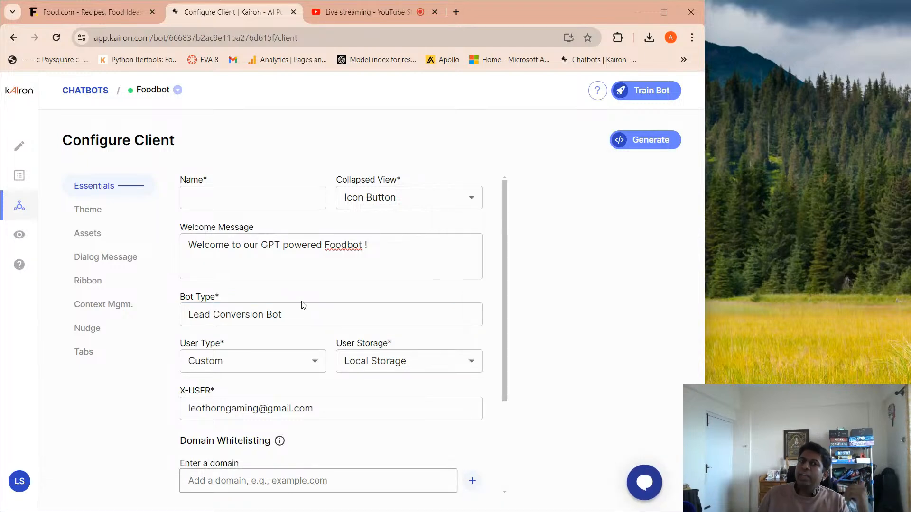
pyautogui.click(295, 363)
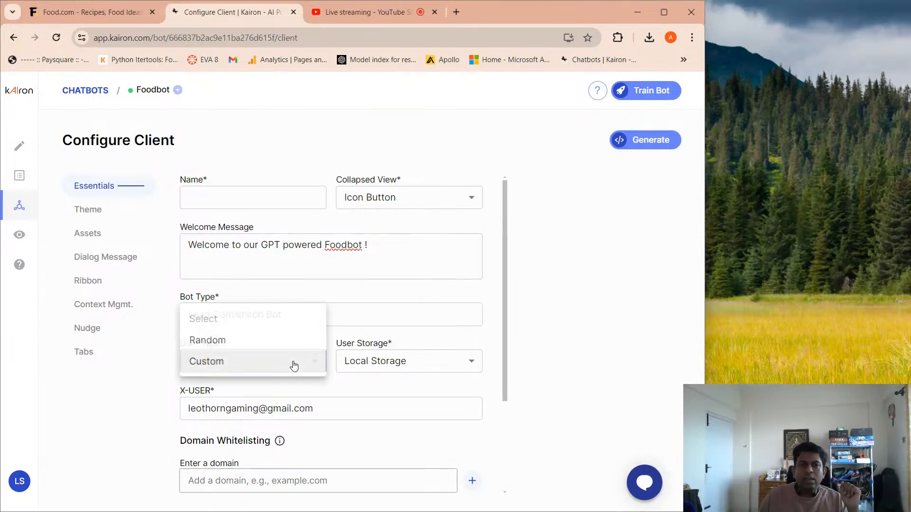
pyautogui.click(289, 341)
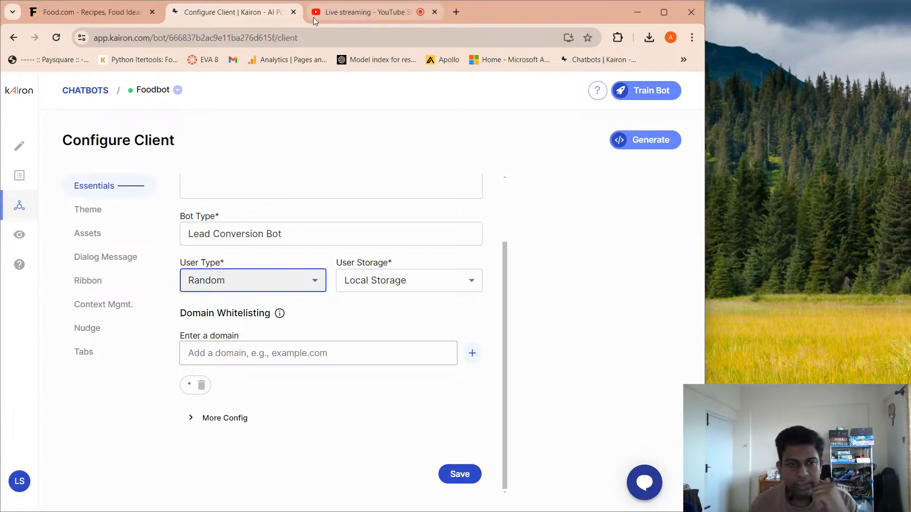
pyautogui.click(455, 476)
# Set the theme's header background to a near-black color using the expanded preview, and compare it with Food.com's header
pyautogui.click(651, 494)
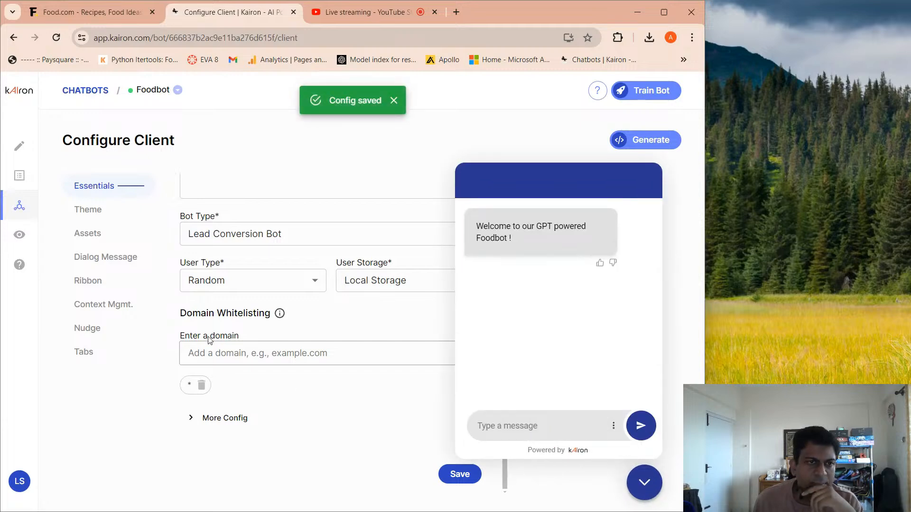
pyautogui.click(116, 220)
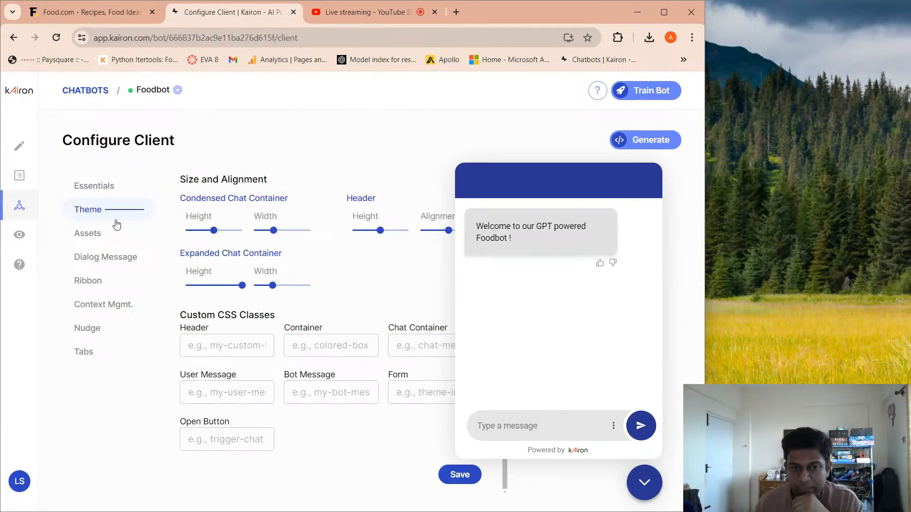
pyautogui.scroll(5, 317, 294)
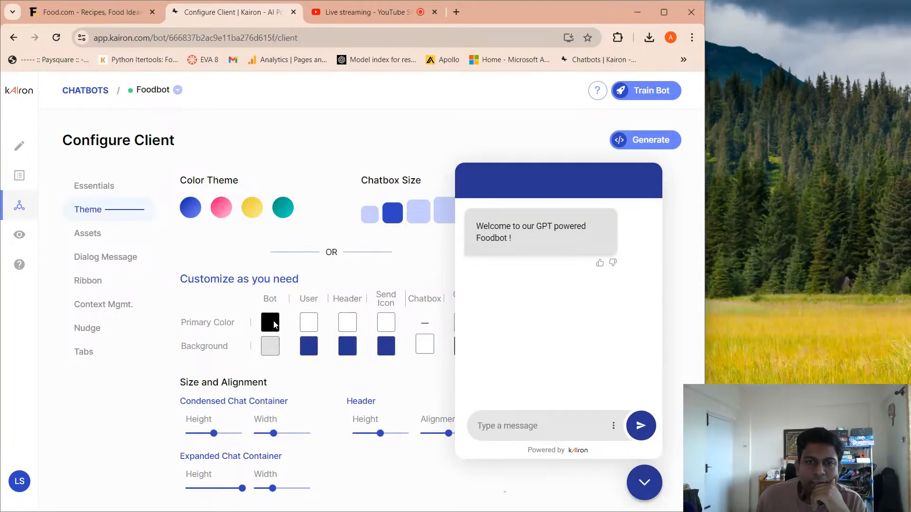
pyautogui.click(349, 349)
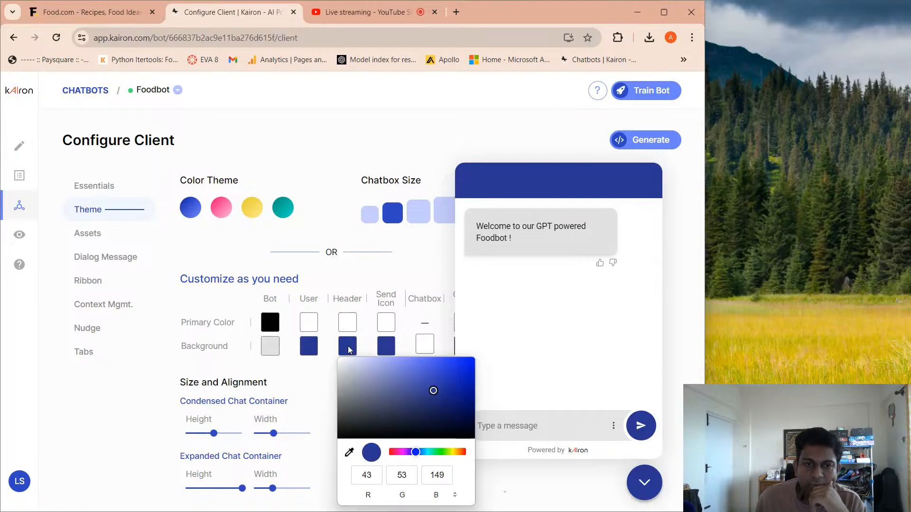
pyautogui.click(349, 452)
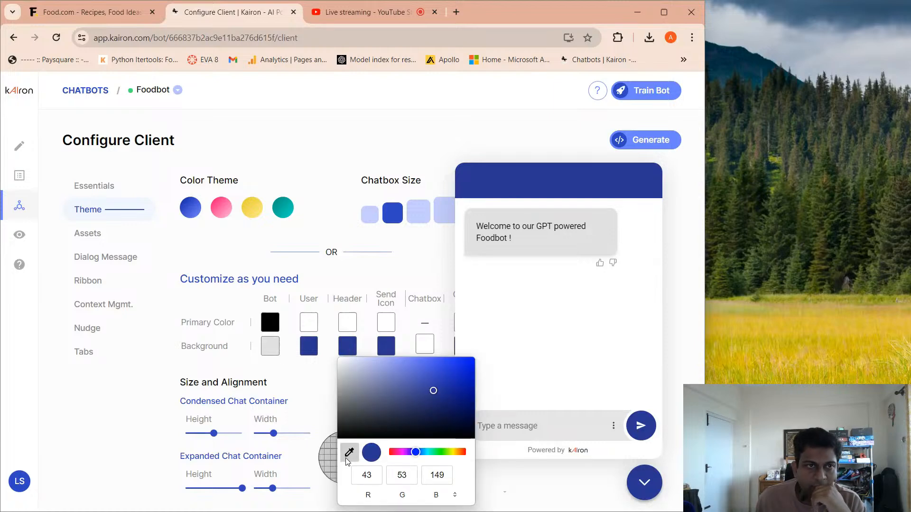
pyautogui.click(353, 426)
pyautogui.click(539, 287)
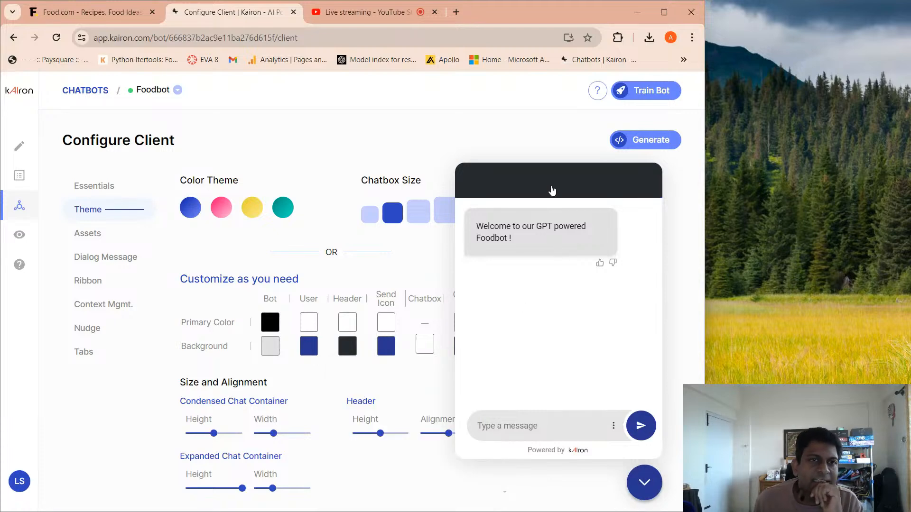
pyautogui.click(109, 17)
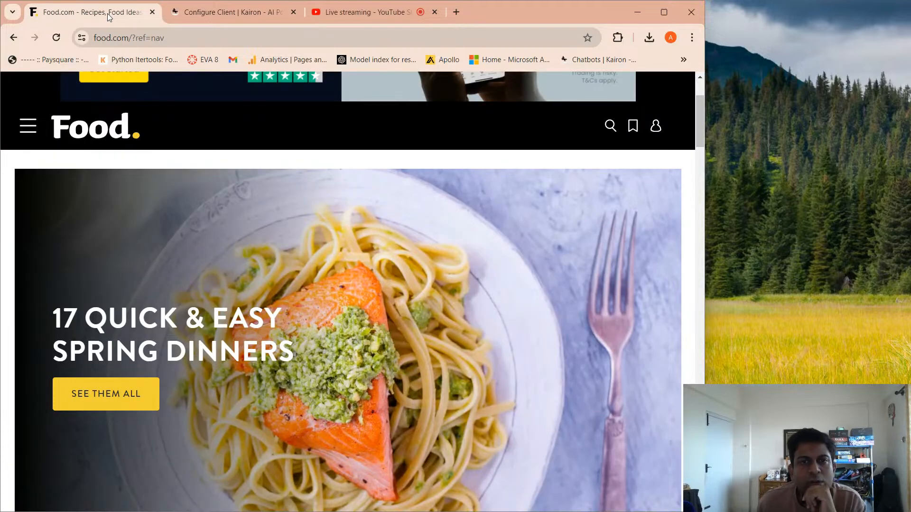
pyautogui.click(198, 19)
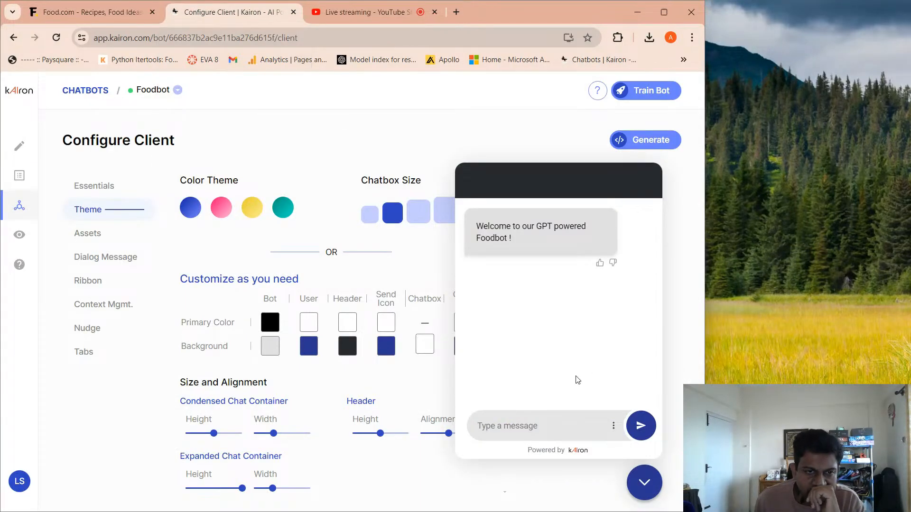
# Save the theme settings with the chat widget preview collapsed, and open the Assets settings
pyautogui.scroll(-4, 382, 337)
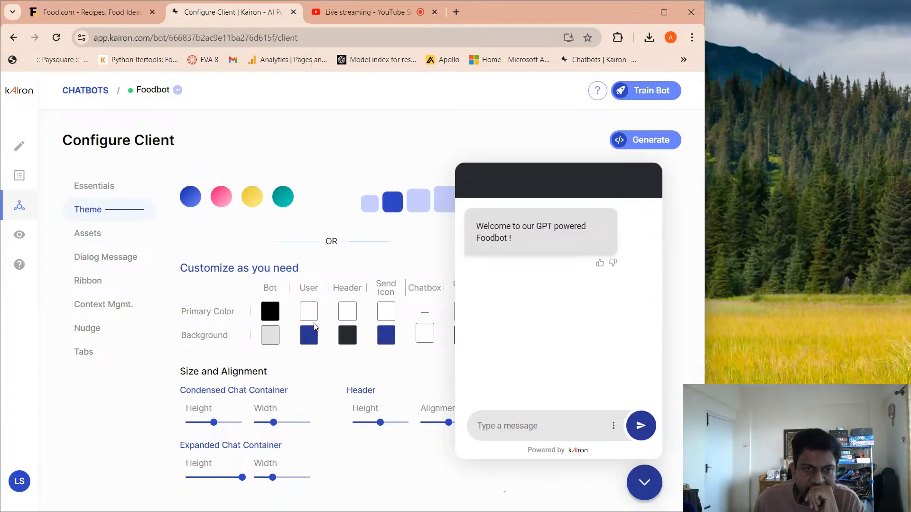
pyautogui.click(629, 483)
pyautogui.scroll(4, 393, 324)
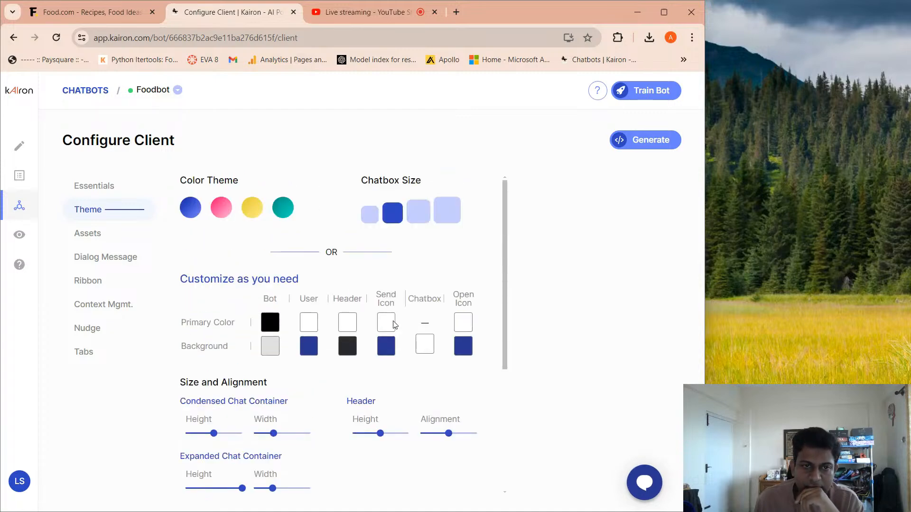
pyautogui.scroll(-2, 393, 324)
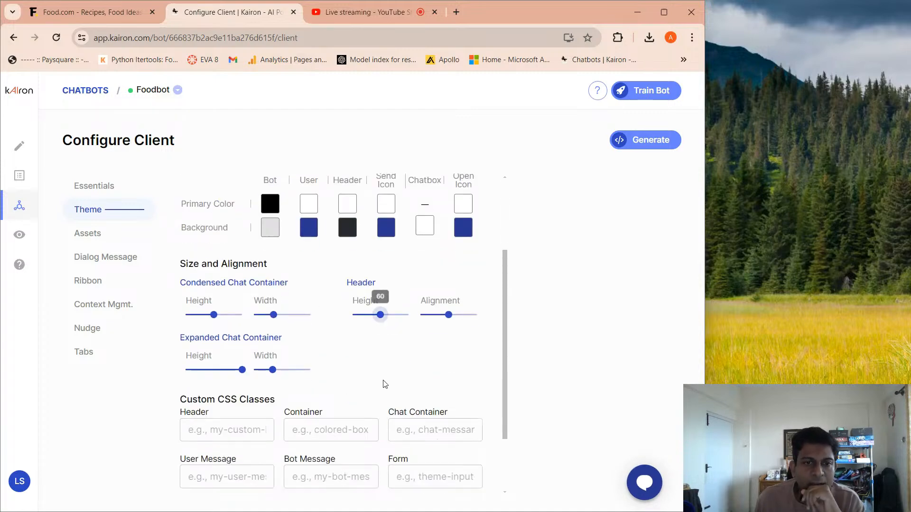
pyautogui.scroll(-2, 455, 479)
pyautogui.click(458, 475)
pyautogui.click(101, 235)
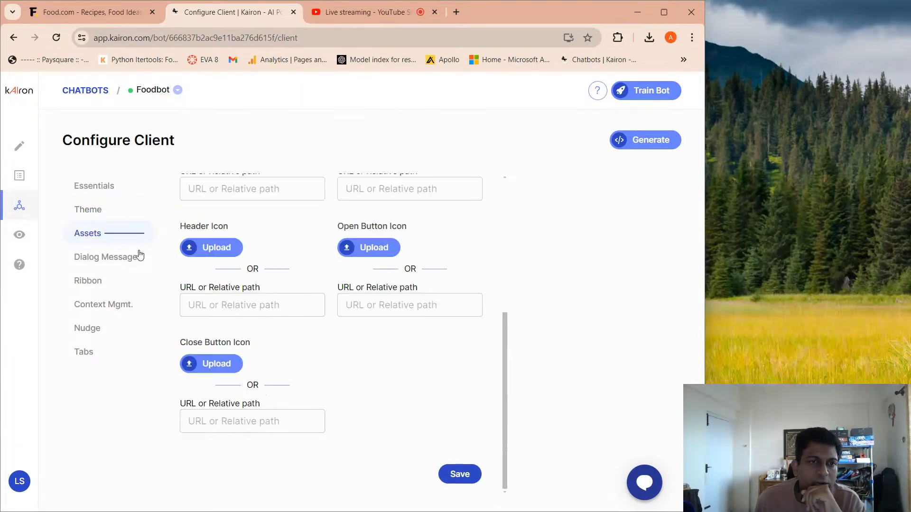
# Examine the available icon and image fields in the Assets settings and check the header in the chat widget preview
pyautogui.scroll(2, 292, 286)
pyautogui.scroll(3, 293, 286)
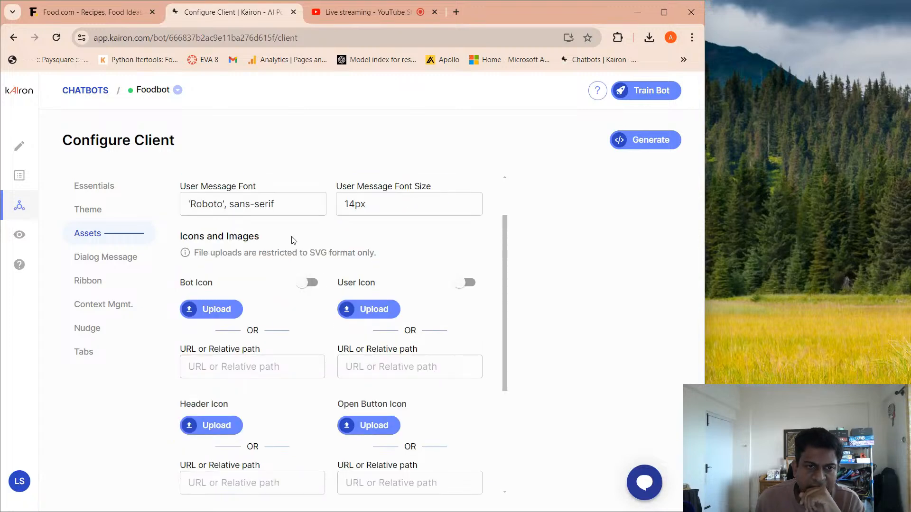
pyautogui.scroll(-2, 465, 368)
pyautogui.scroll(-1, 465, 369)
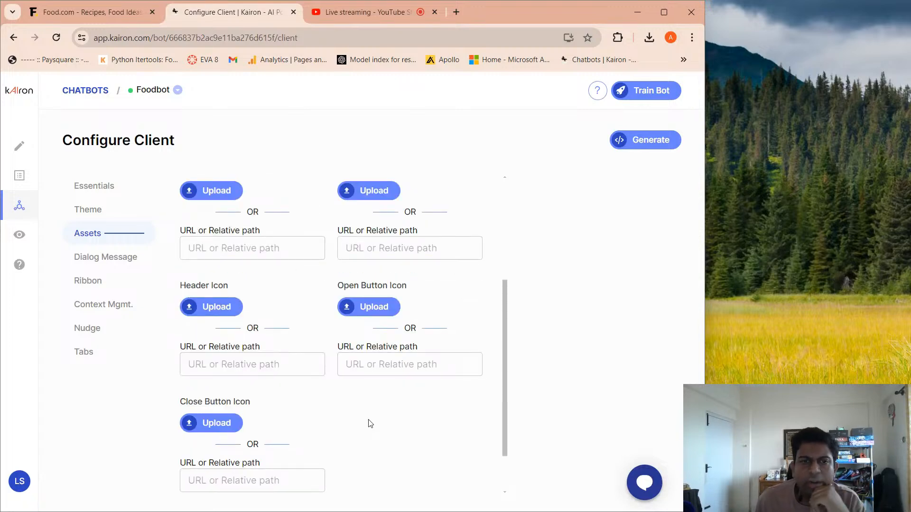
pyautogui.scroll(1, 371, 423)
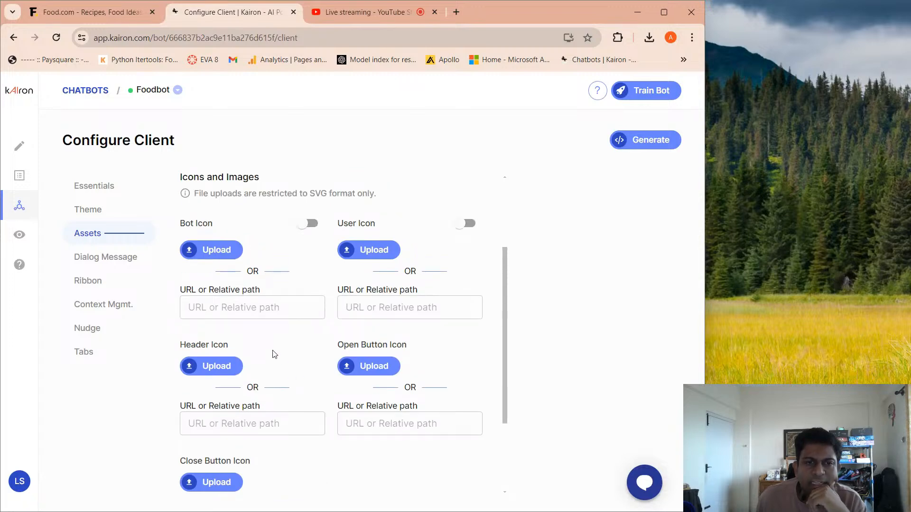
pyautogui.click(657, 491)
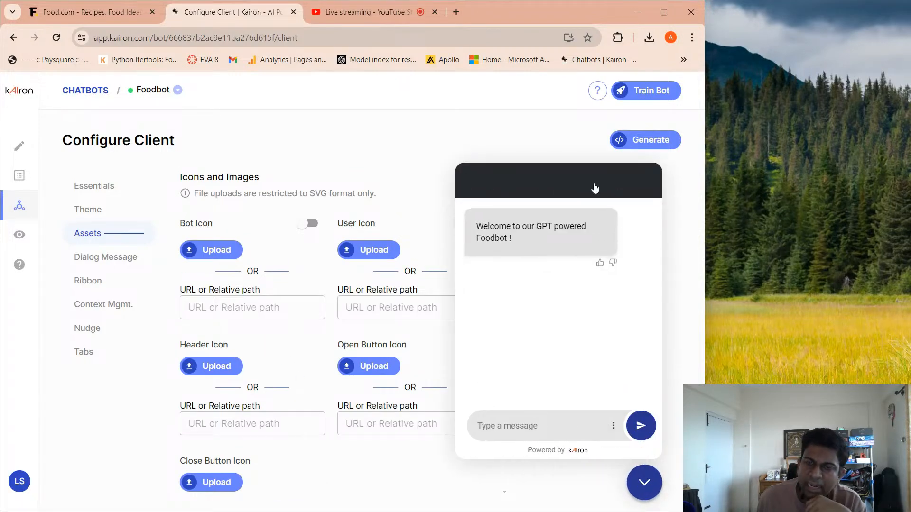
pyautogui.click(652, 486)
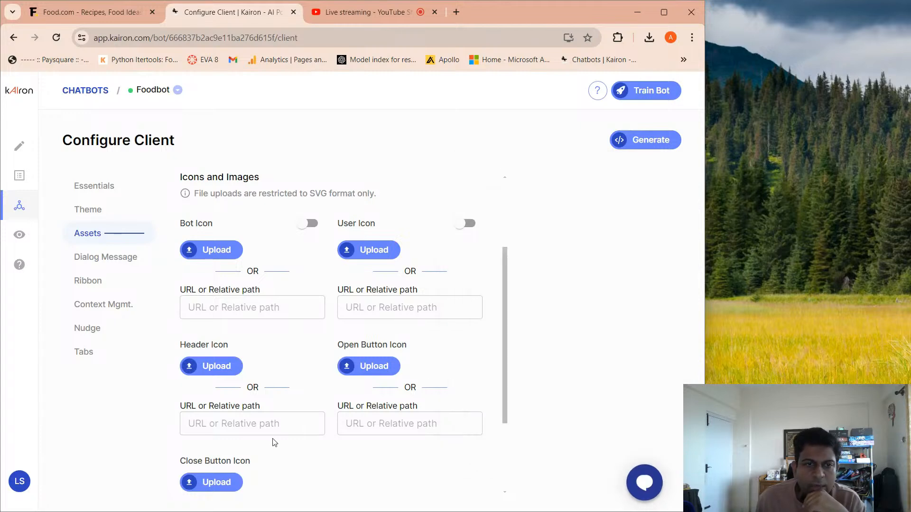
# Search Google Images for "food.com logos" in a new browser tab
pyautogui.click(457, 11)
pyautogui.click(425, 35)
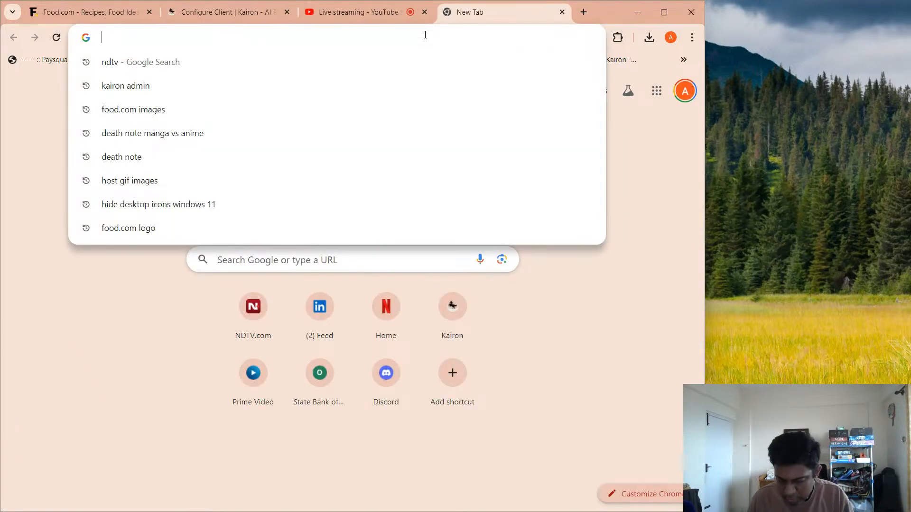
pyautogui.write('food.com logos')
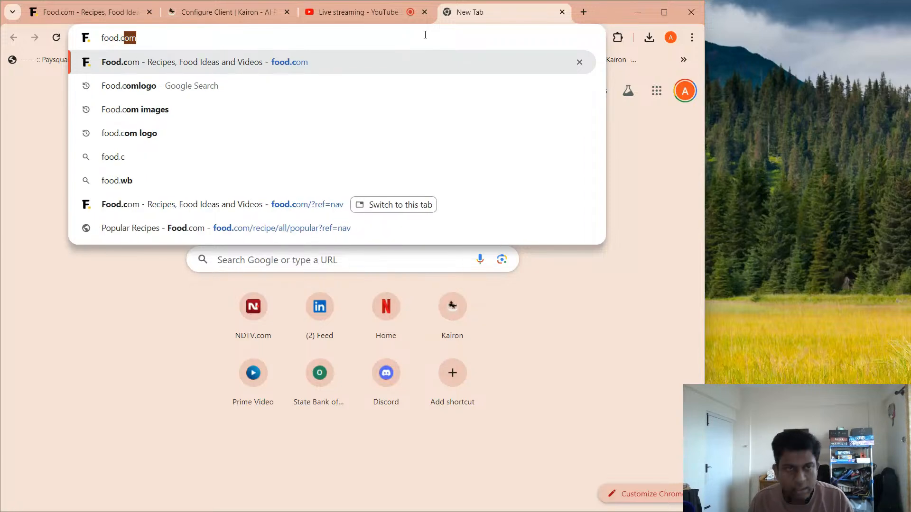
pyautogui.press('Return')
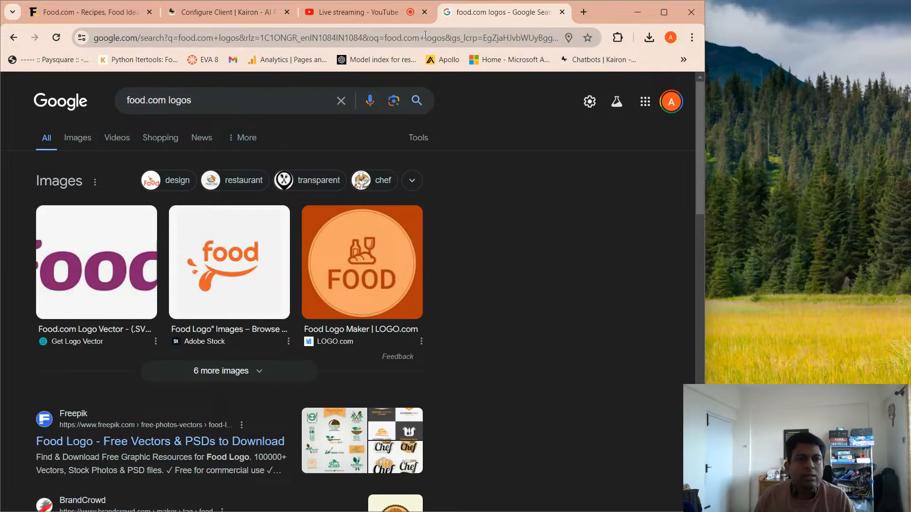
pyautogui.click(94, 139)
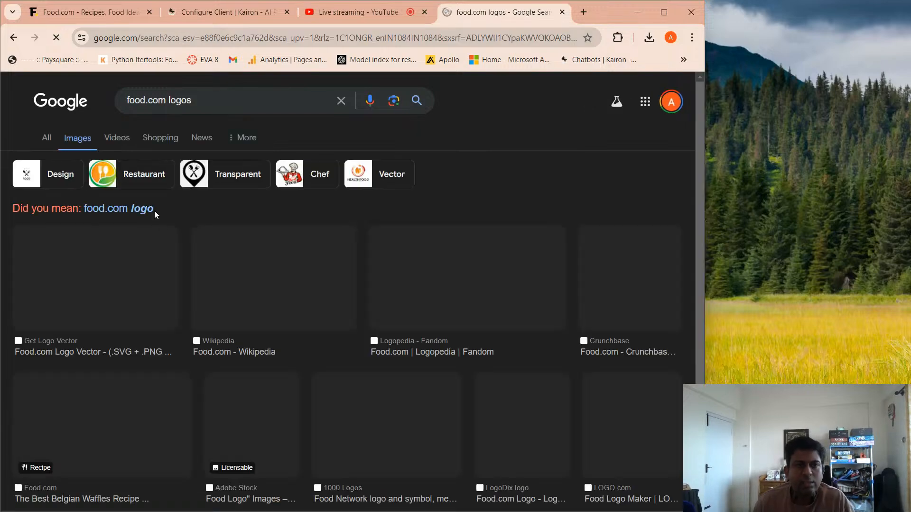
# Look through the image results for a Food.com logo suitable for the chat widget's dark header
pyautogui.scroll(-4, 169, 228)
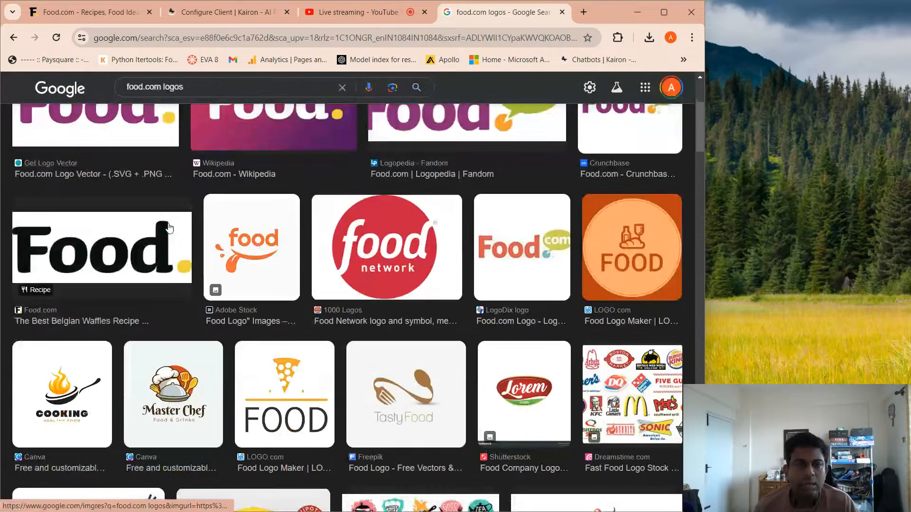
pyautogui.scroll(-1, 169, 228)
pyautogui.scroll(-5, 103, 224)
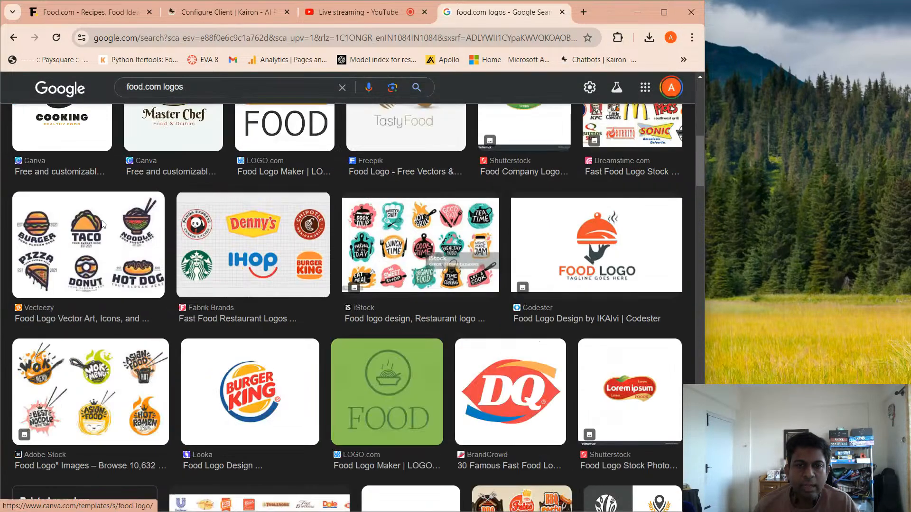
pyautogui.scroll(-3, 103, 224)
pyautogui.scroll(15, 539, 232)
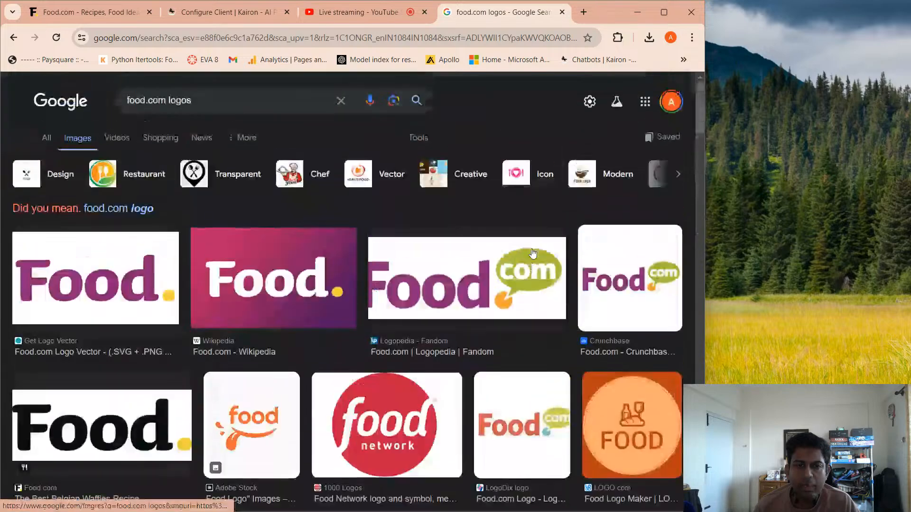
pyautogui.scroll(-7, 539, 233)
pyautogui.scroll(7, 515, 260)
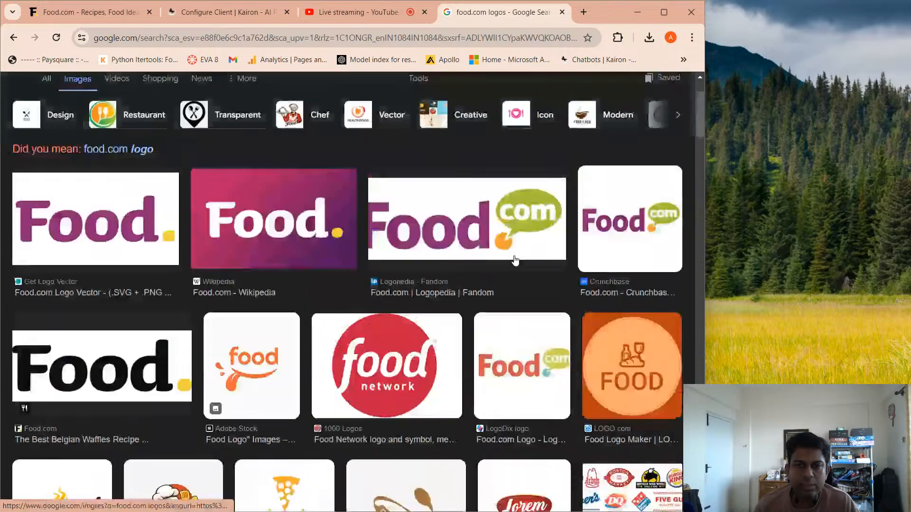
pyautogui.scroll(-10, 515, 260)
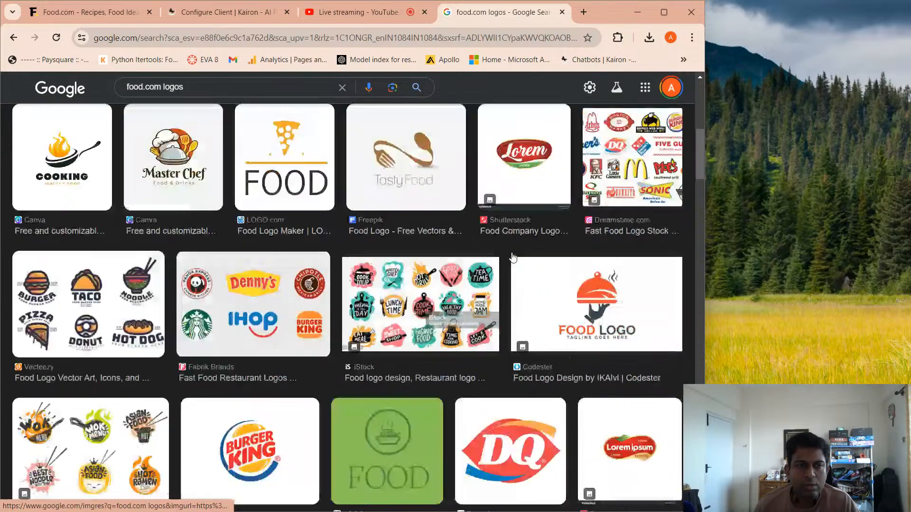
pyautogui.scroll(-18, 513, 257)
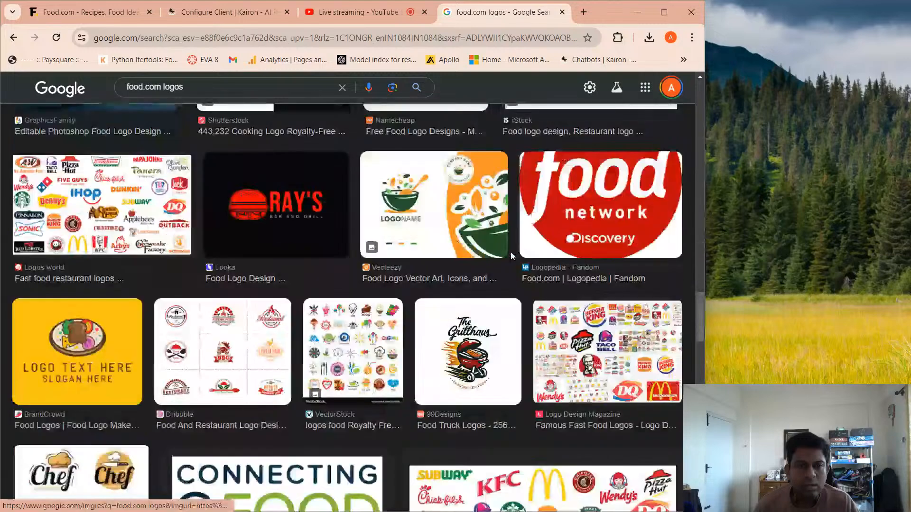
# Refine the image search to "food.com logo" and copy the image address of the white Food.com logo on black
pyautogui.click(181, 90)
pyautogui.press('BackSpace')
pyautogui.press('Return')
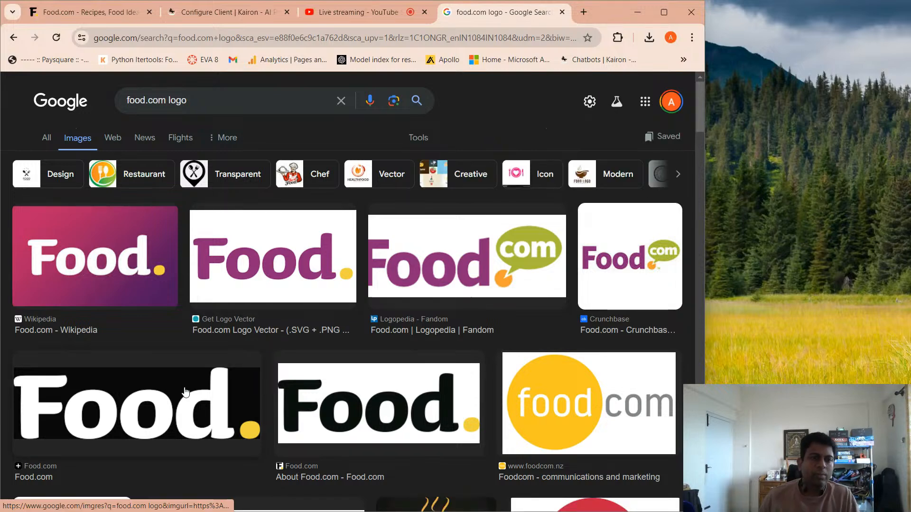
pyautogui.rightClick(185, 392)
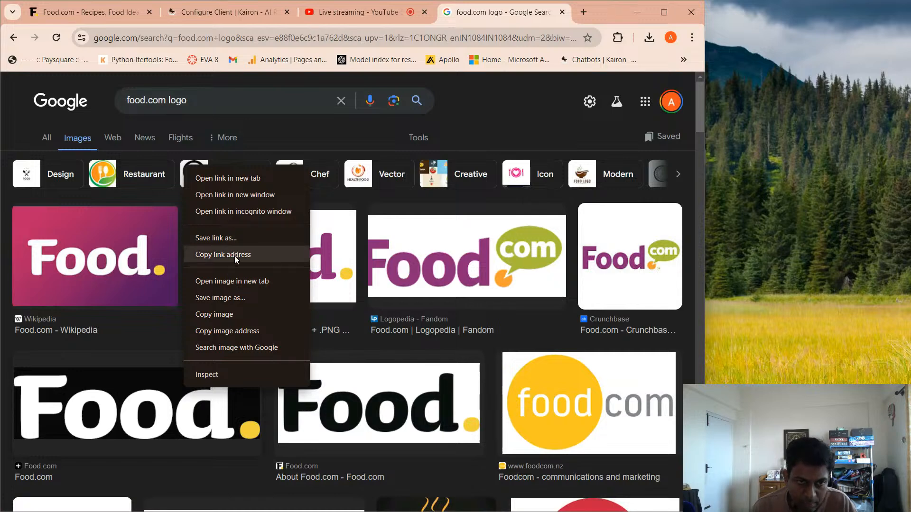
pyautogui.click(260, 331)
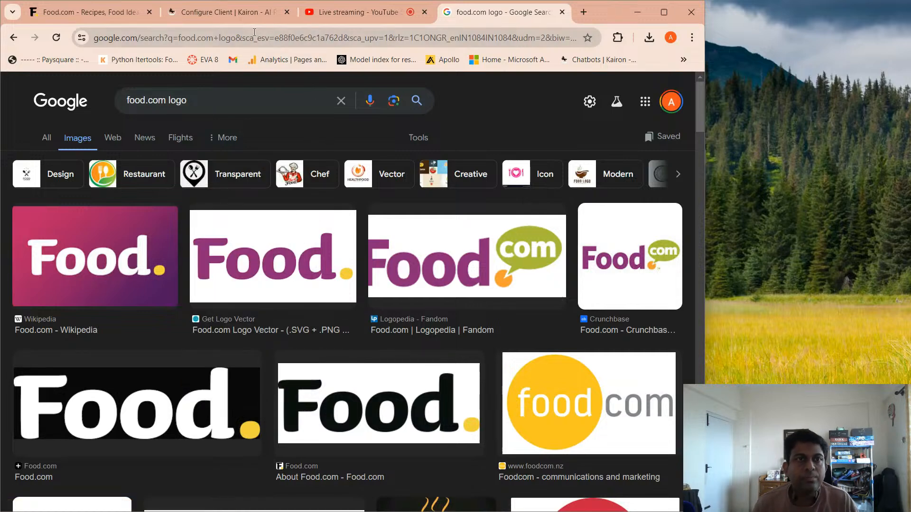
# Paste the copied logo address as the Header Icon URL in the Kairon assets and check it in the expanded widget preview
pyautogui.click(237, 18)
pyautogui.click(243, 424)
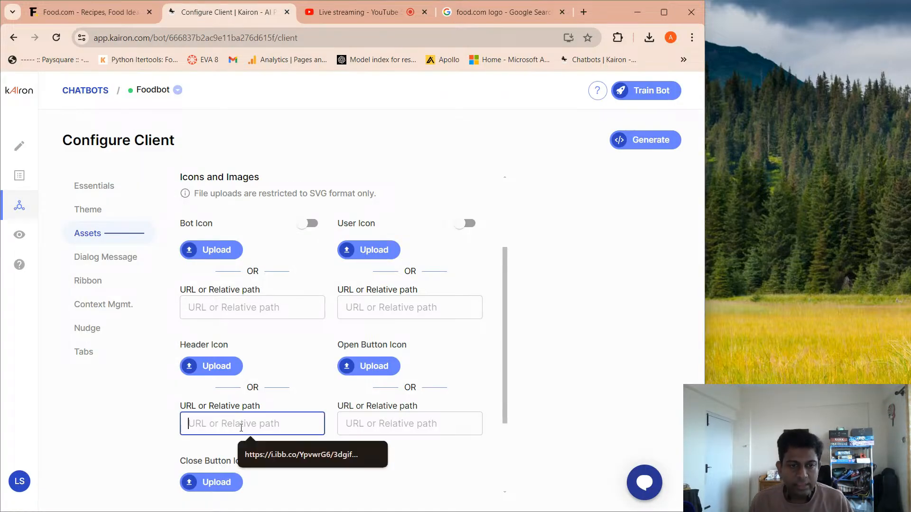
pyautogui.hotkey('ctrl', 'v')
pyautogui.click(309, 485)
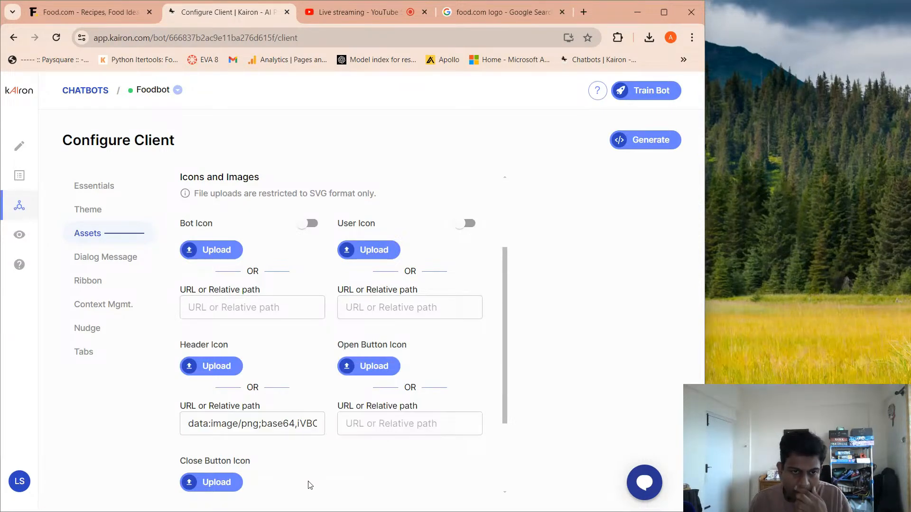
pyautogui.click(644, 488)
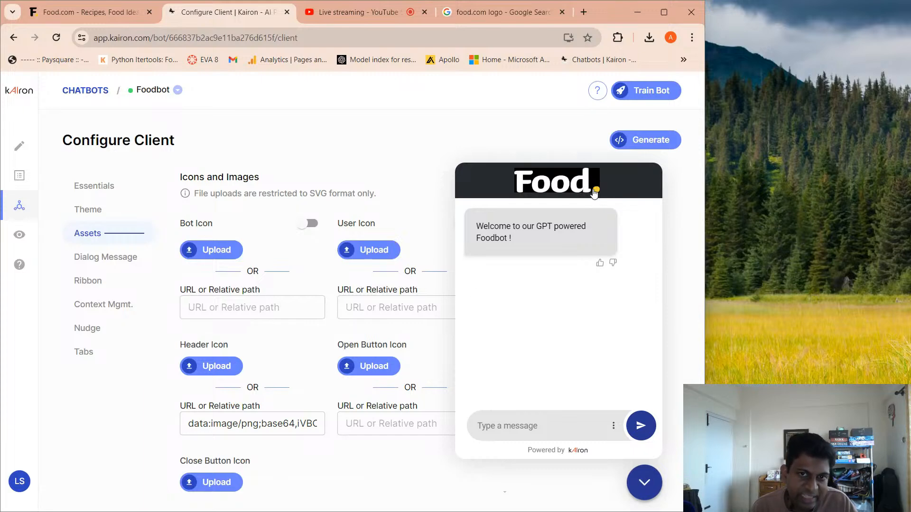
pyautogui.scroll(3, 157, 380)
pyautogui.scroll(-5, 150, 393)
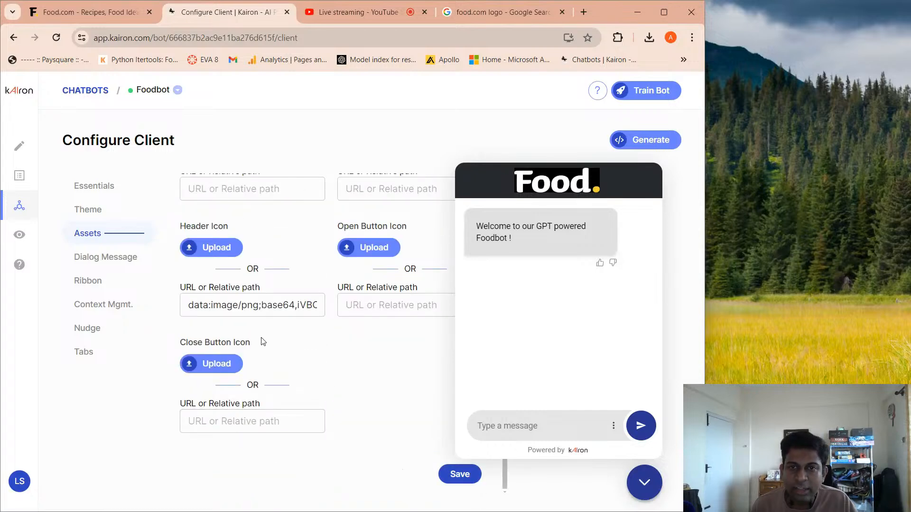
pyautogui.scroll(5, 264, 342)
pyautogui.click(87, 217)
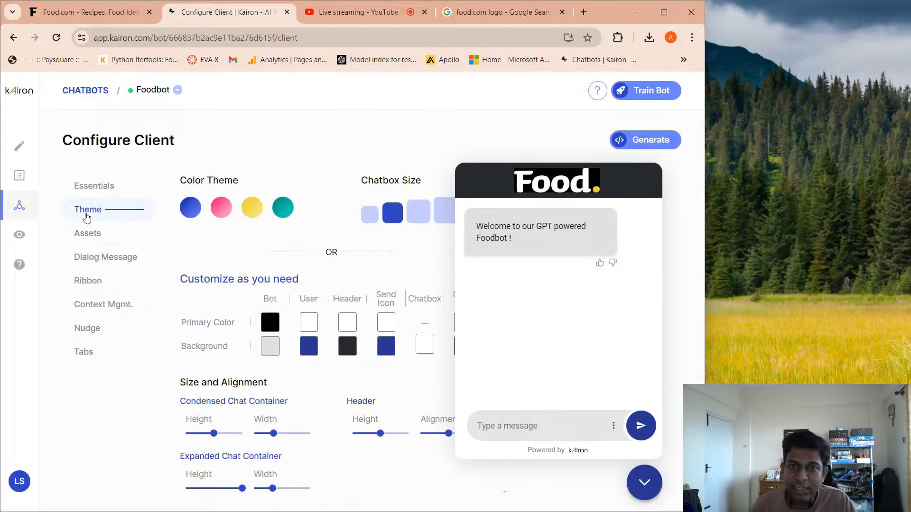
pyautogui.click(280, 349)
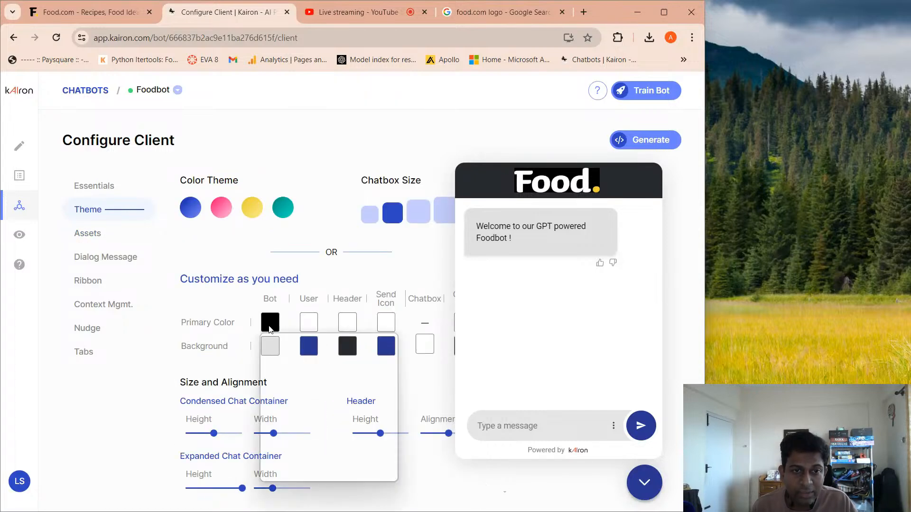
pyautogui.click(272, 428)
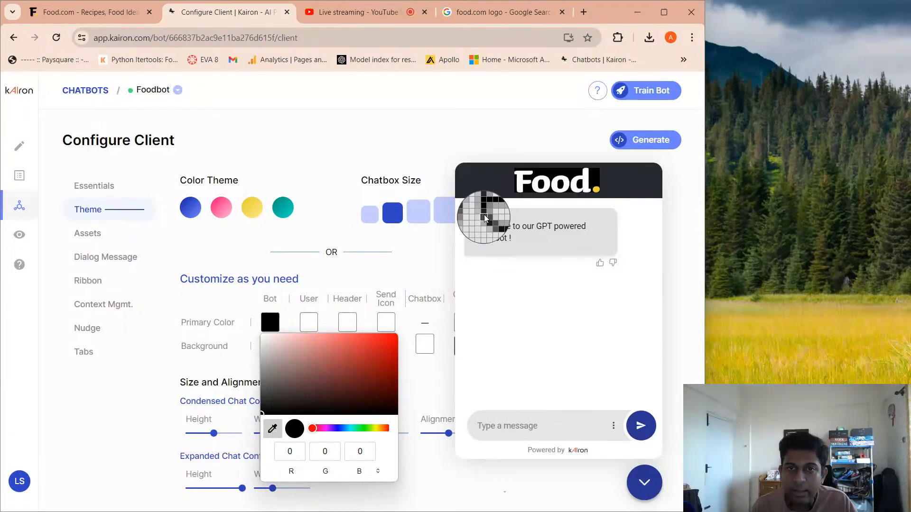
pyautogui.click(543, 176)
pyautogui.click(272, 428)
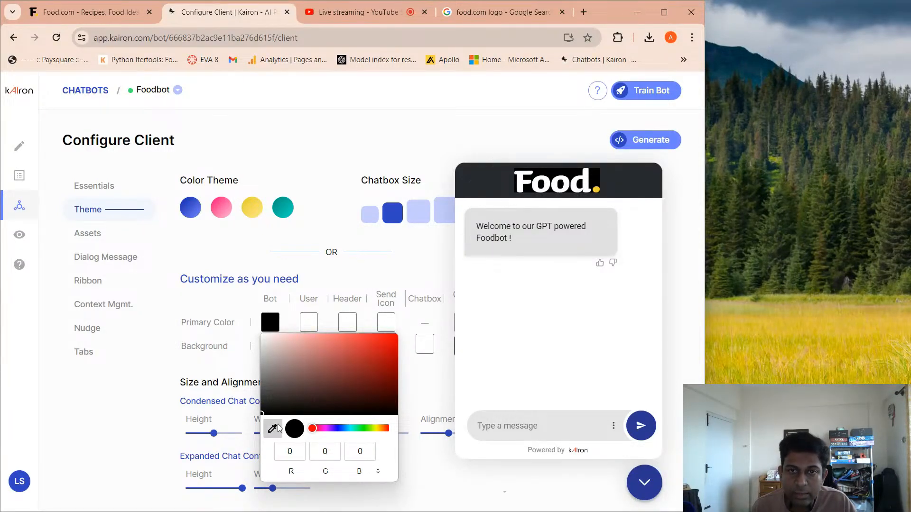
pyautogui.click(596, 182)
pyautogui.click(104, 360)
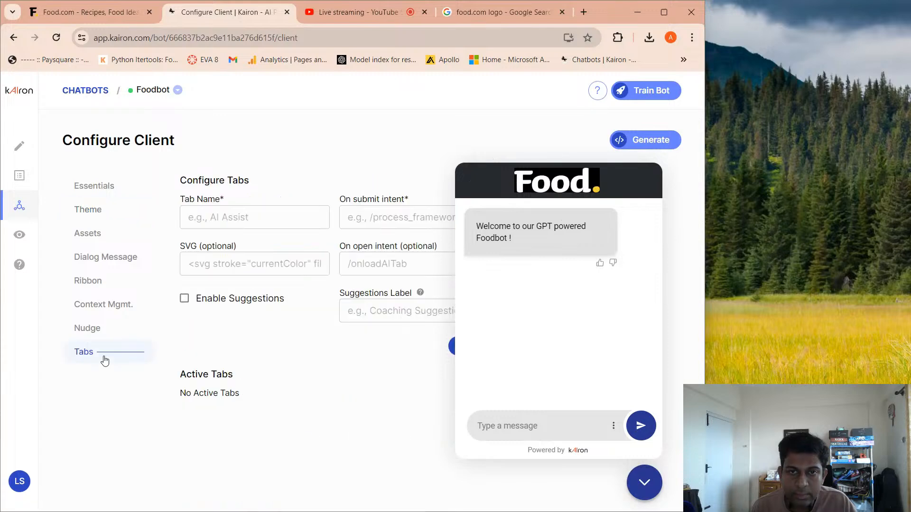
# Set the theme's header background to black by sampling the logo's background in the widget preview
pyautogui.click(86, 213)
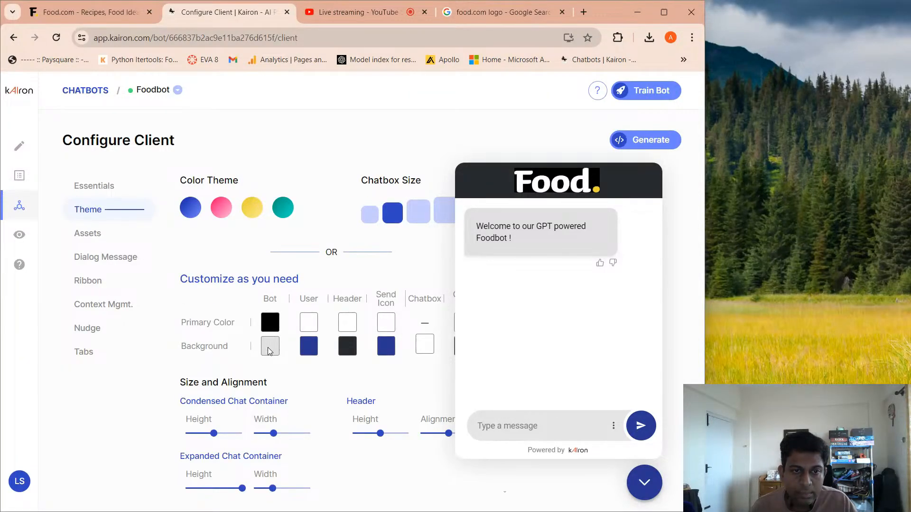
pyautogui.click(341, 351)
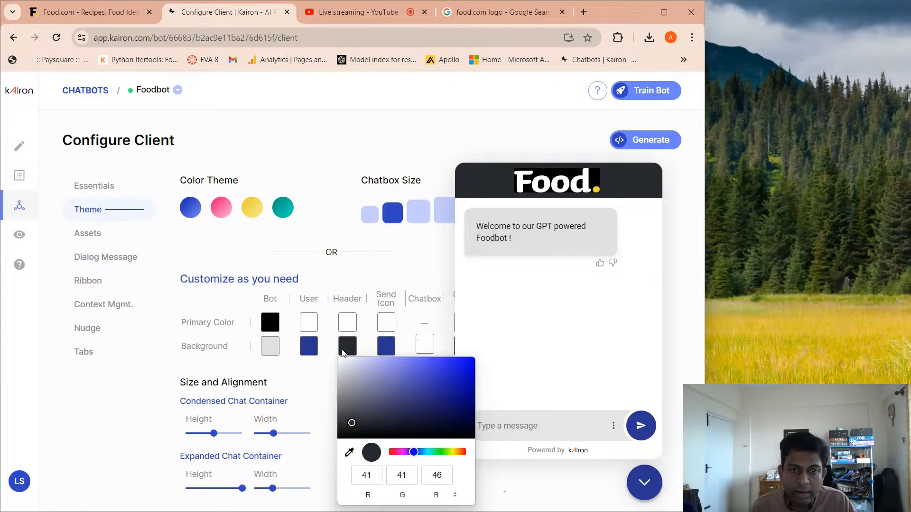
pyautogui.click(349, 452)
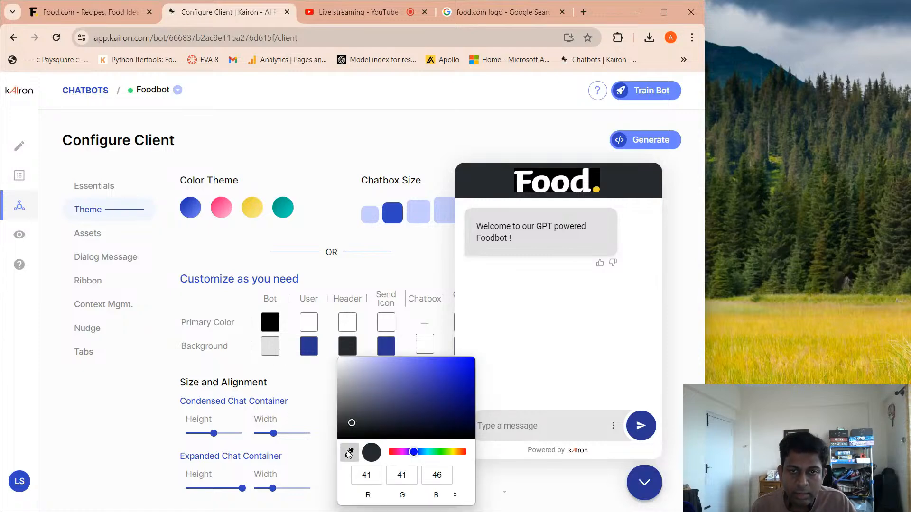
pyautogui.click(585, 178)
pyautogui.click(402, 141)
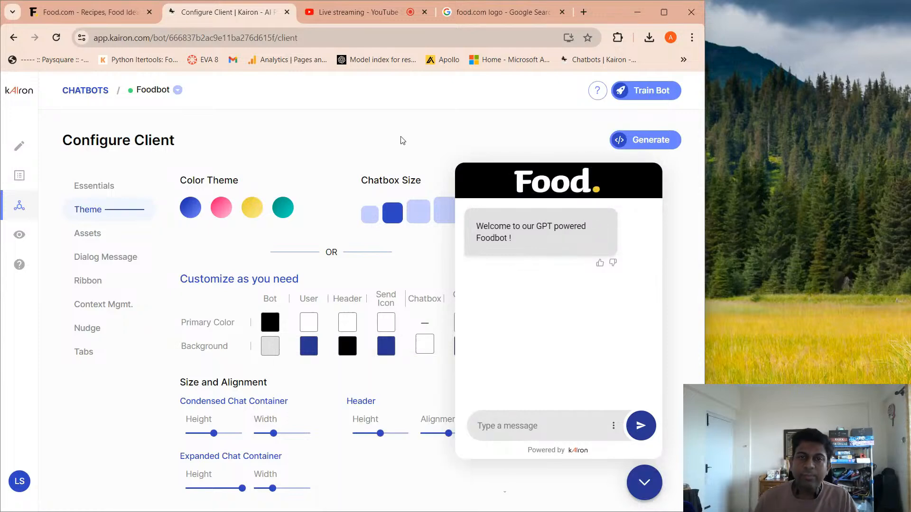
pyautogui.scroll(-4, 389, 476)
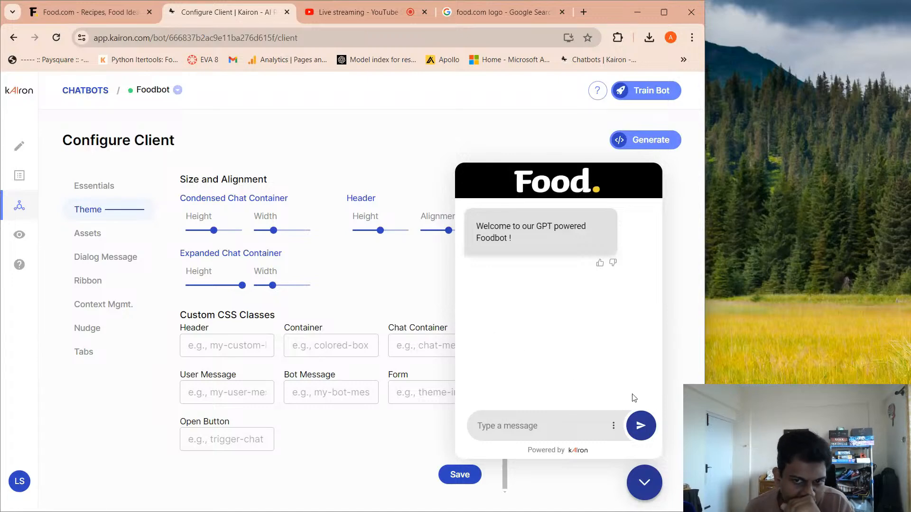
pyautogui.scroll(4, 436, 311)
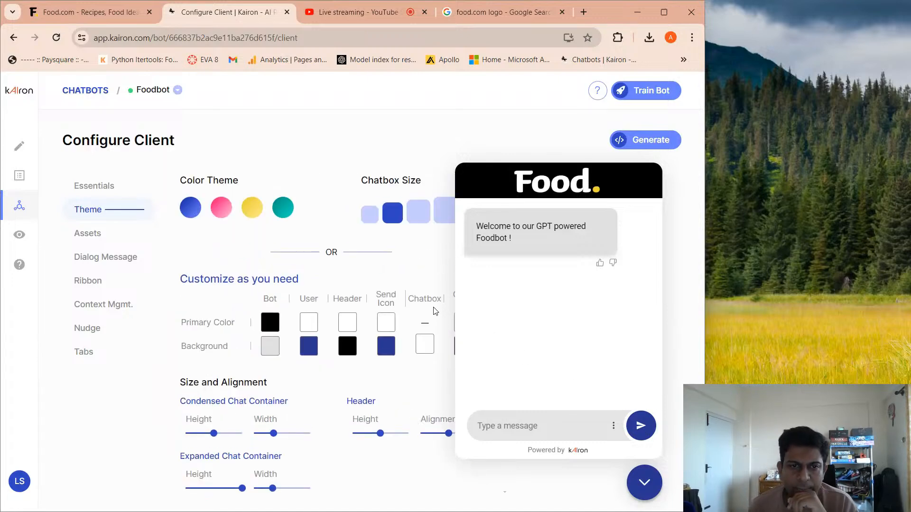
pyautogui.click(644, 482)
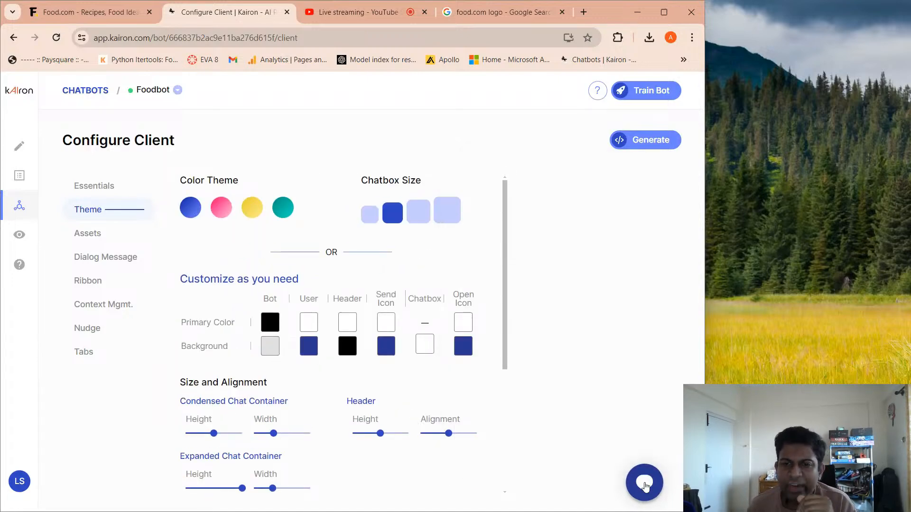
pyautogui.click(646, 484)
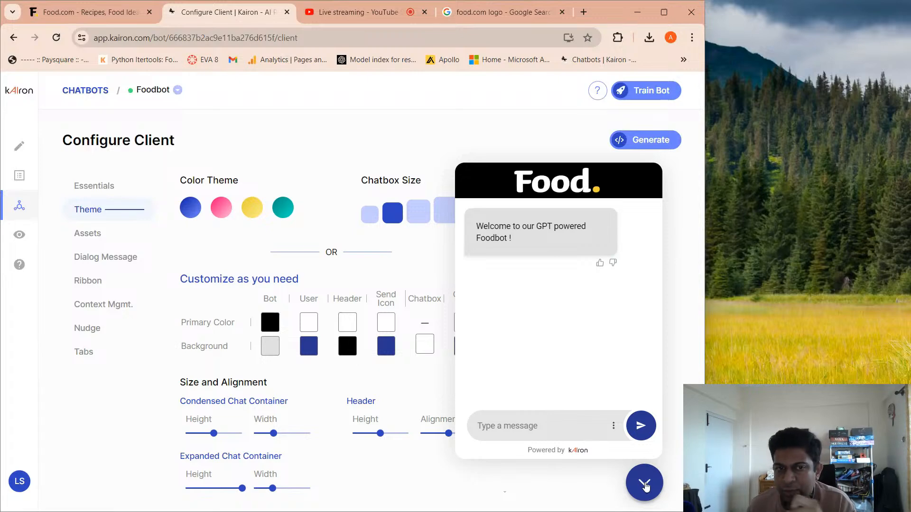
# Set the theme's send icon background to yellow (244, 207, 53) by sampling the dot of the Food logo in the expanded widget preview
pyautogui.click(646, 484)
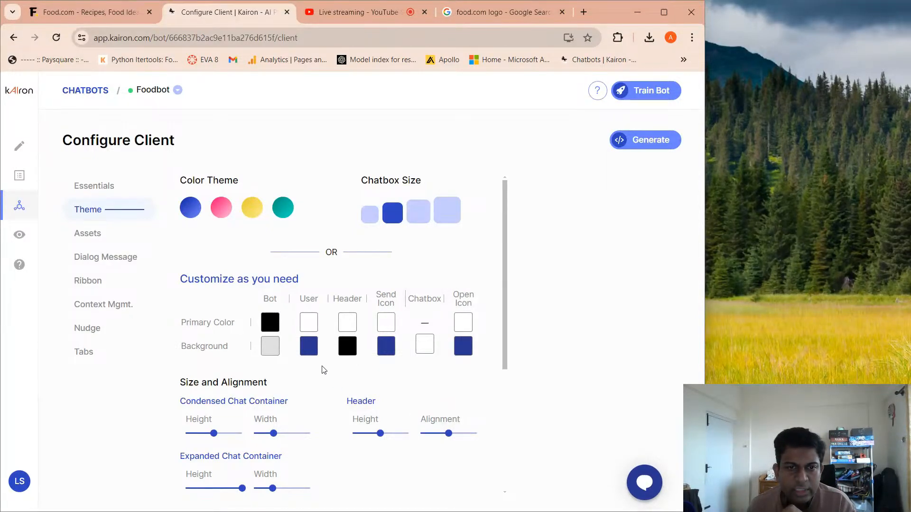
pyautogui.click(386, 351)
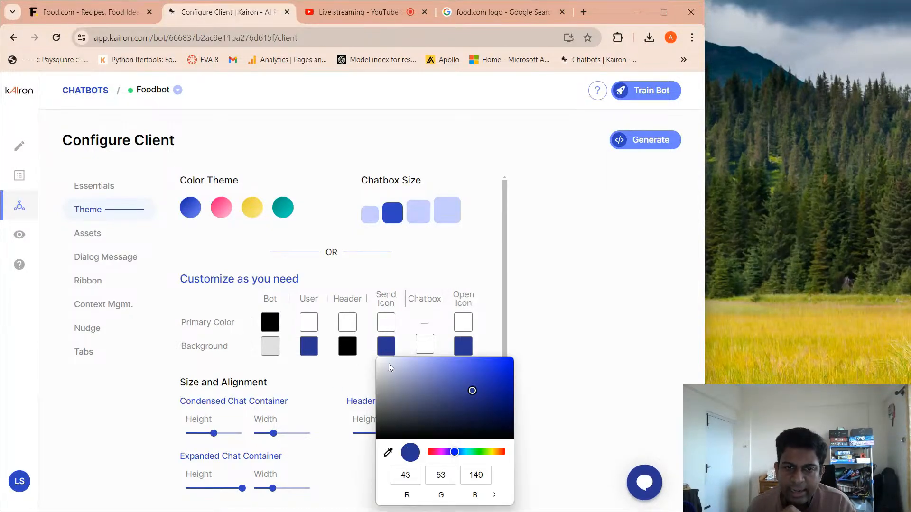
pyautogui.click(643, 482)
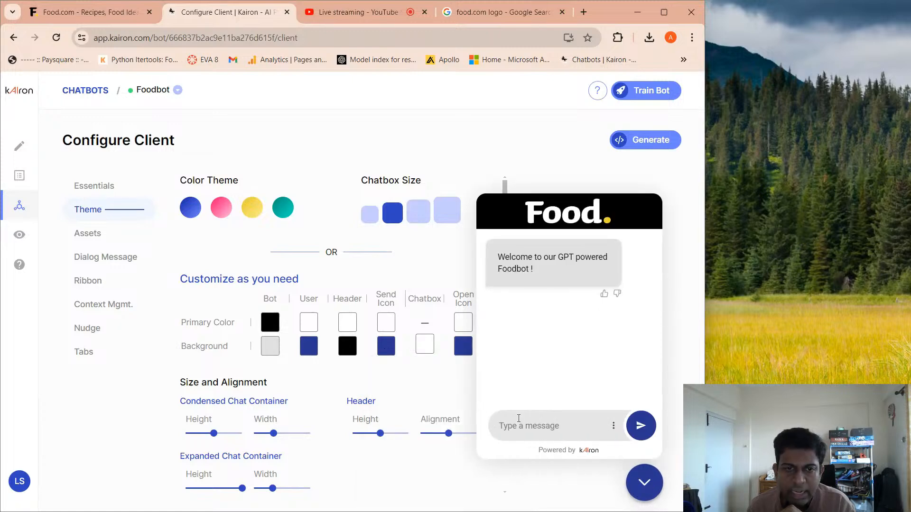
pyautogui.click(387, 346)
pyautogui.click(388, 452)
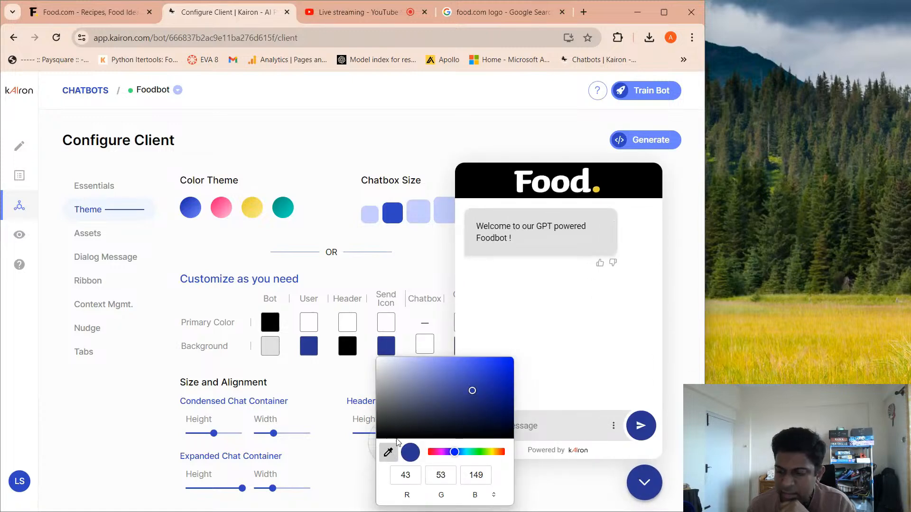
pyautogui.click(595, 189)
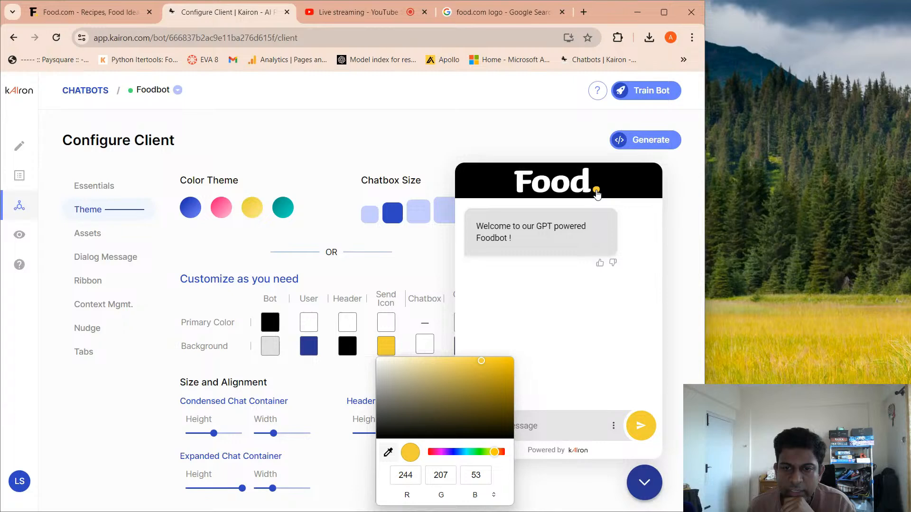
pyautogui.click(572, 481)
# Set the theme's bot background to black by sampling the existing black swatch of the bot's primary color
pyautogui.scroll(-5, 427, 496)
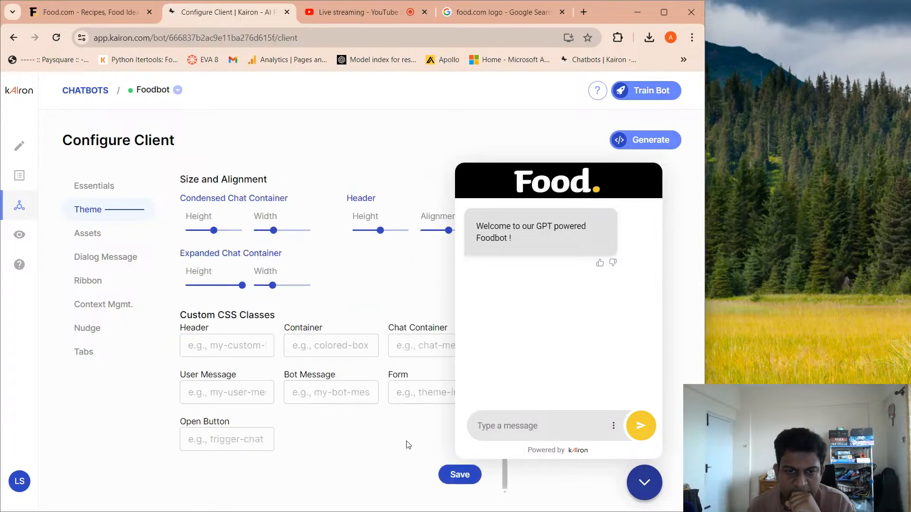
pyautogui.scroll(4, 362, 409)
pyautogui.scroll(1, 363, 408)
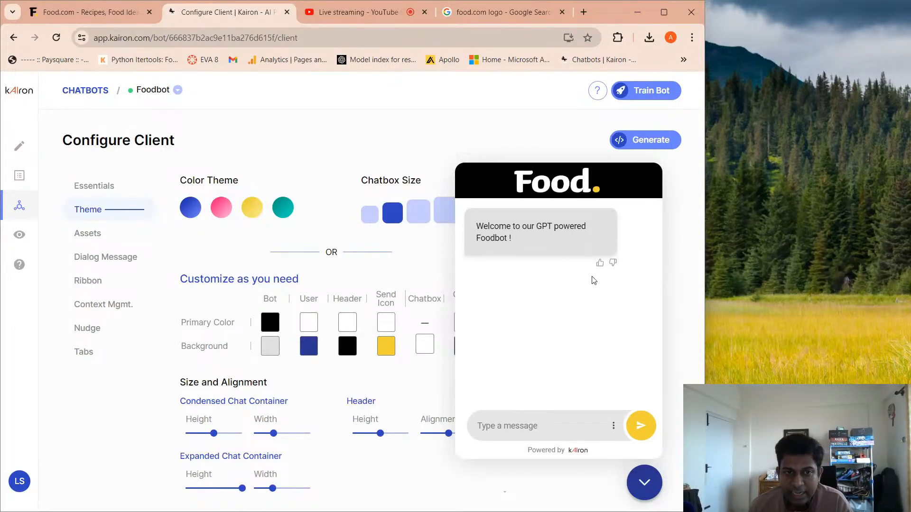
pyautogui.click(274, 350)
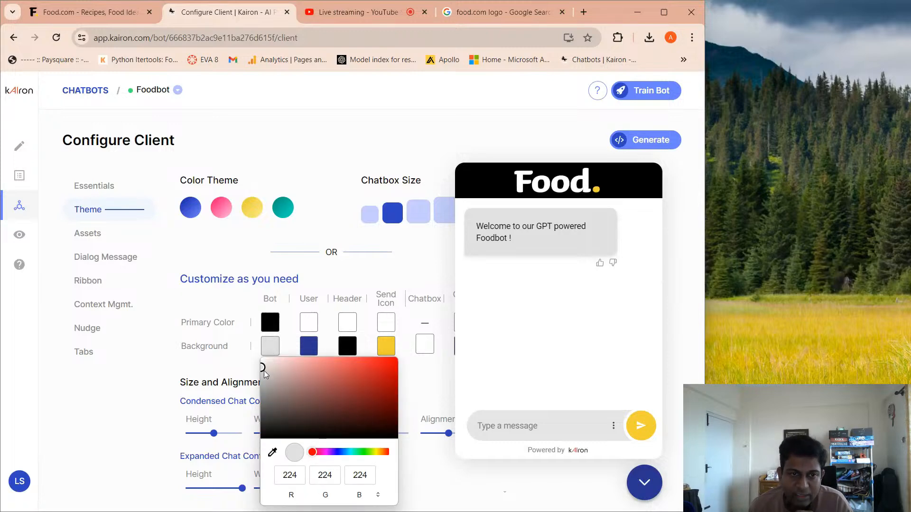
pyautogui.click(273, 453)
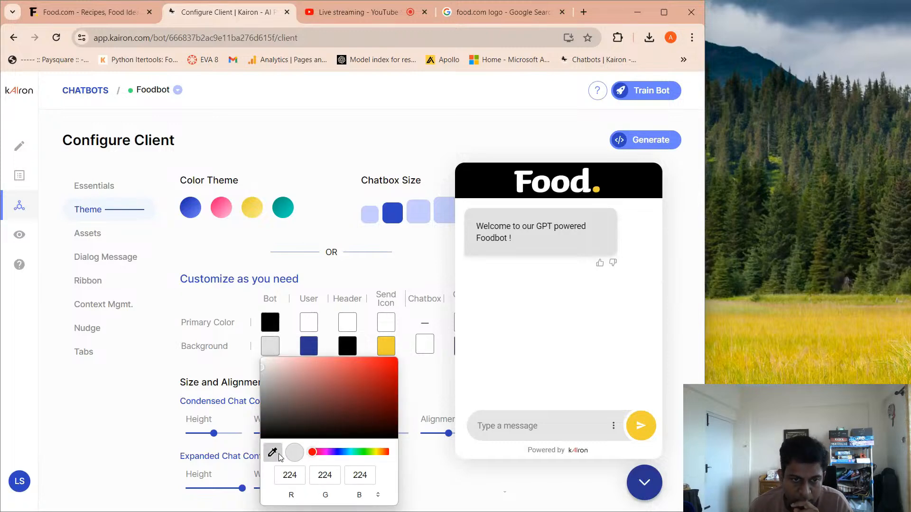
pyautogui.click(268, 325)
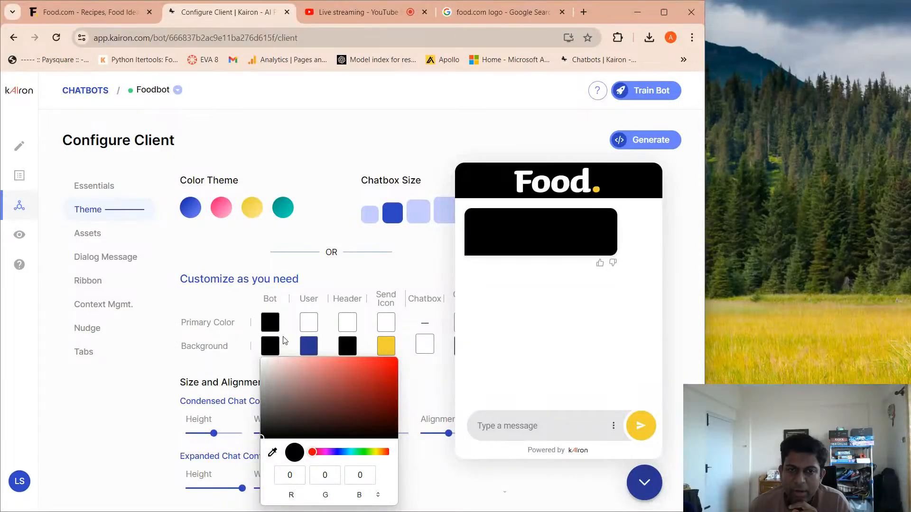
pyautogui.scroll(-1, 283, 340)
pyautogui.scroll(1, 284, 340)
# Set the theme's bot primary color to white by sampling the white lettering of the Food logo in the preview
pyautogui.click(274, 326)
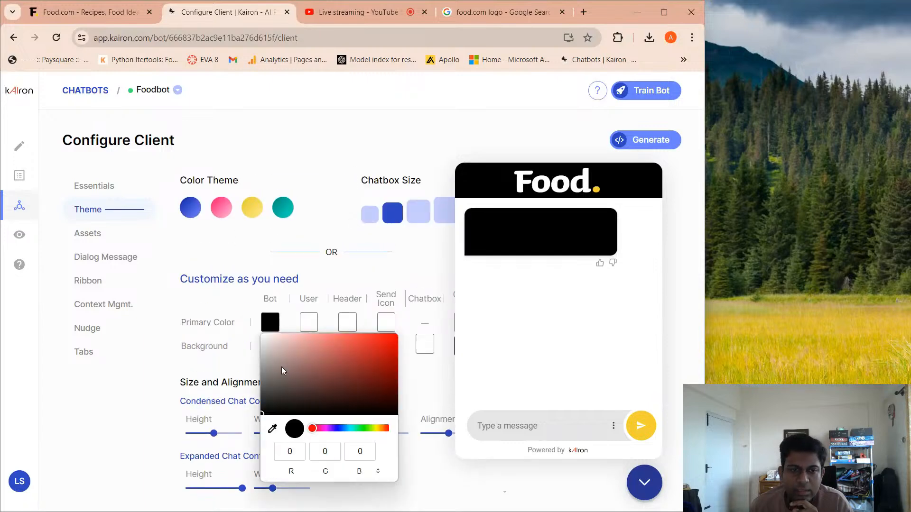
pyautogui.click(273, 429)
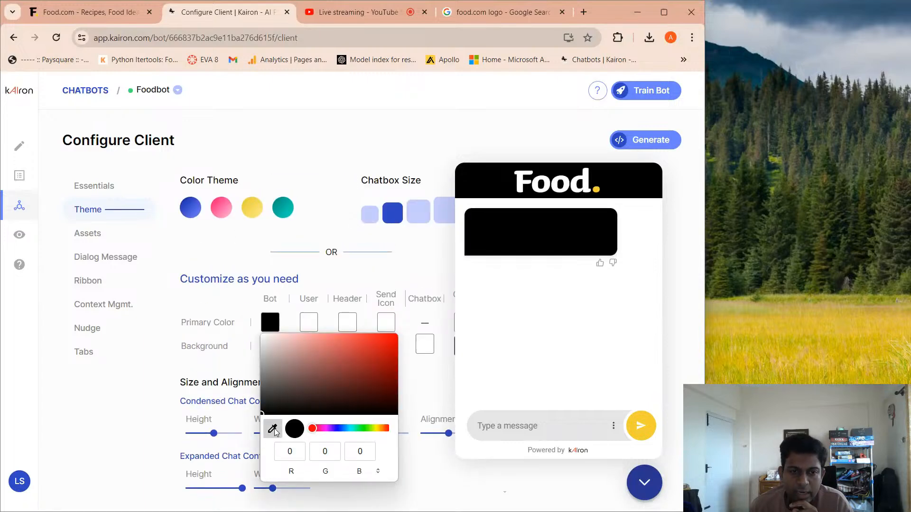
pyautogui.click(533, 178)
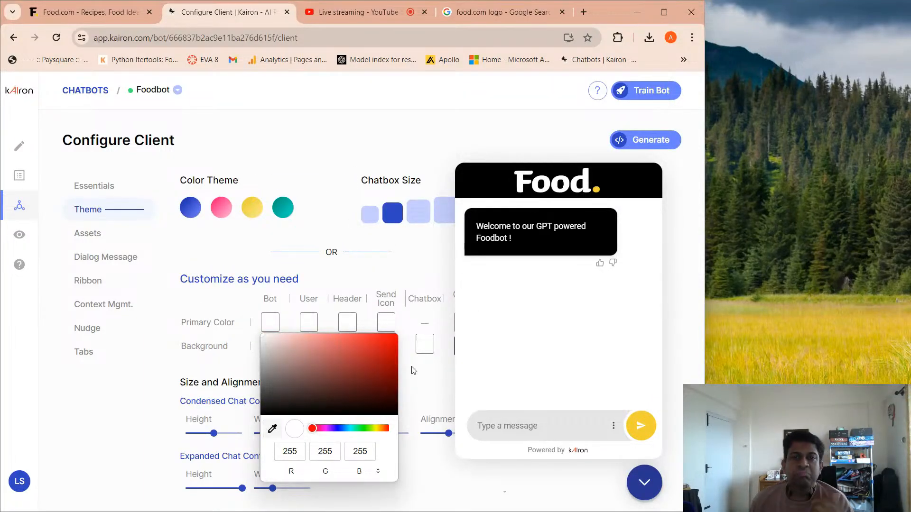
pyautogui.click(307, 255)
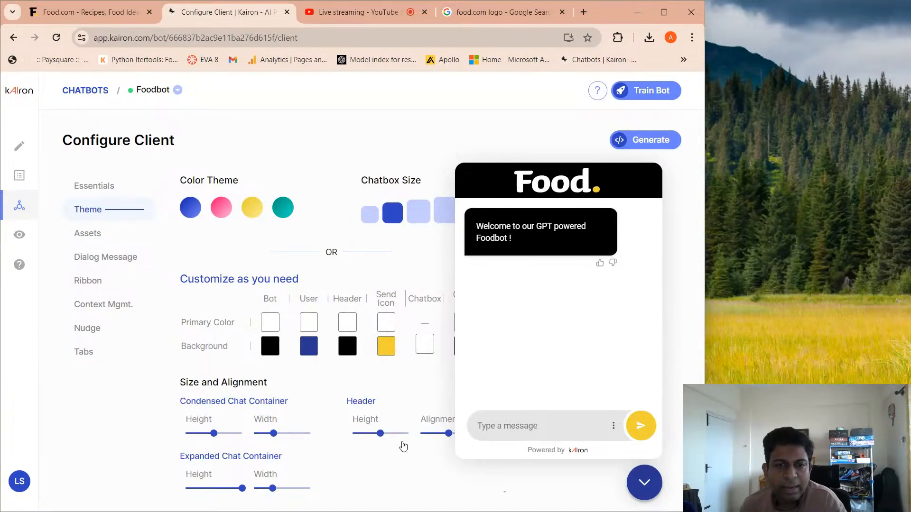
# Save the theme settings and collapse the chat widget preview
pyautogui.scroll(-4, 403, 443)
pyautogui.click(446, 469)
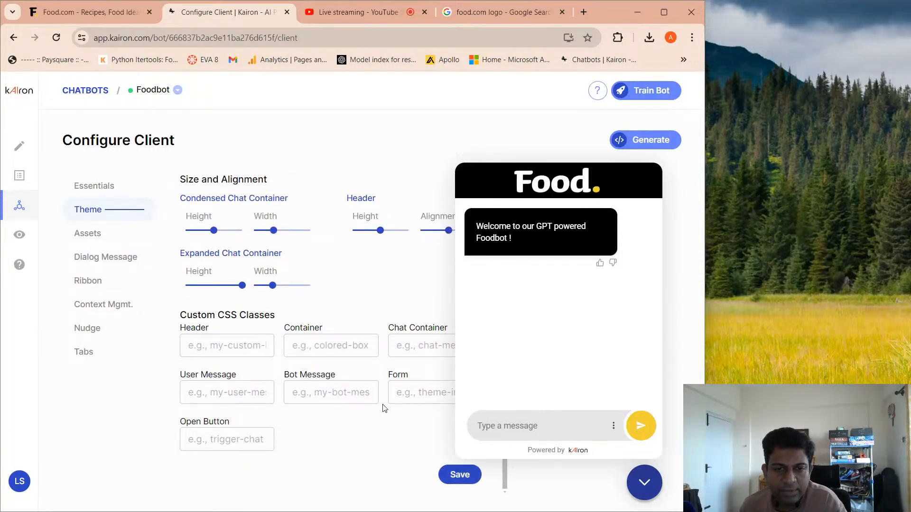
pyautogui.scroll(4, 387, 409)
pyautogui.click(645, 484)
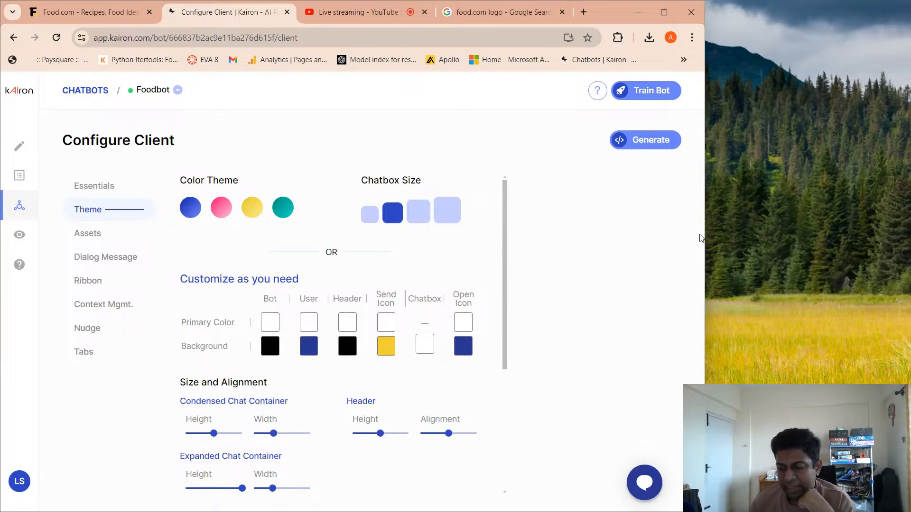
# Narrow the browser window slightly, minimize it, and open the Food.com folder from the desktop
pyautogui.moveTo(705, 230); pyautogui.dragTo(690, 228)
pyautogui.click(756, 236)
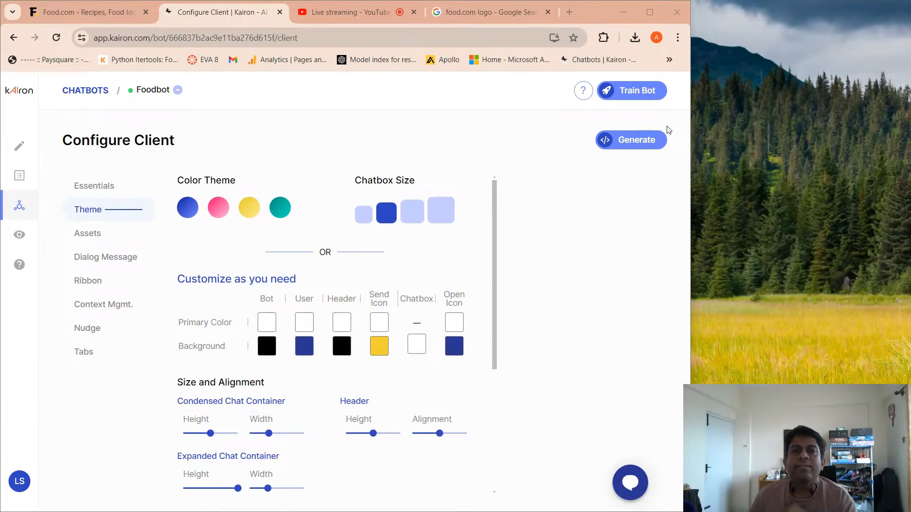
pyautogui.click(621, 21)
pyautogui.click(621, 21)
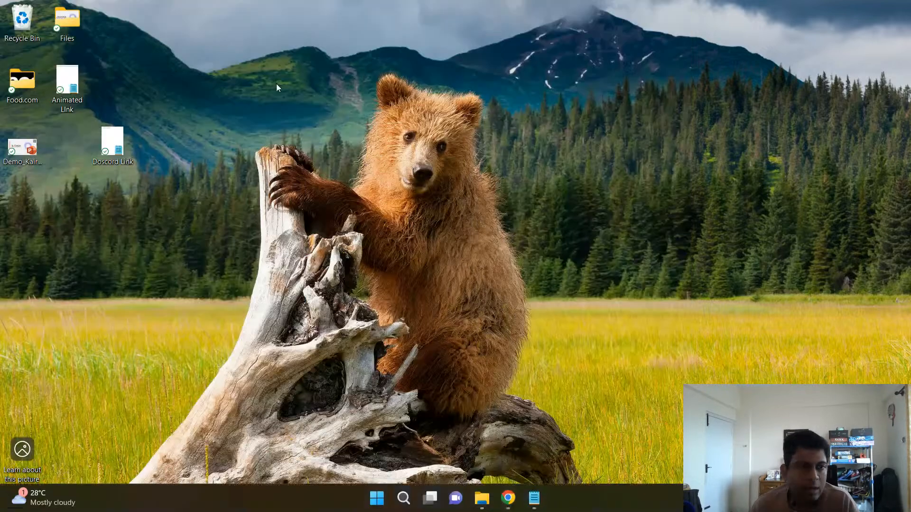
pyautogui.doubleClick(21, 83)
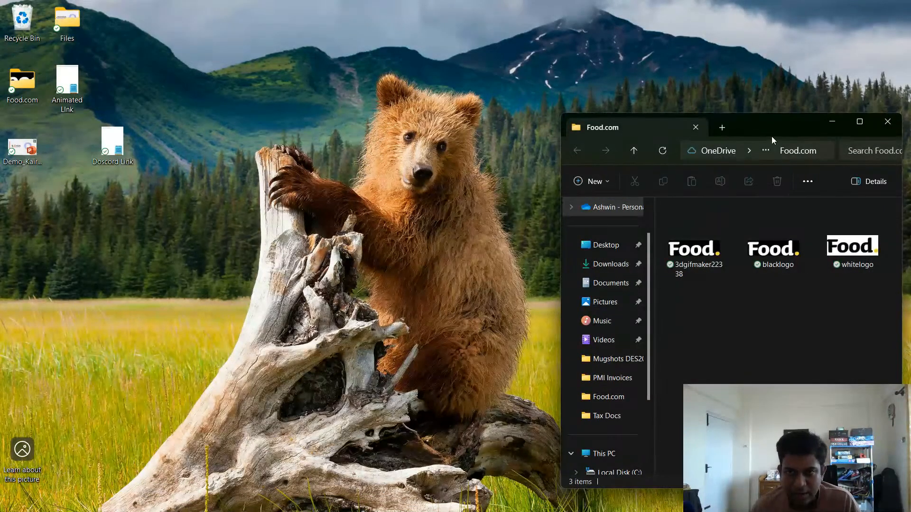
pyautogui.moveTo(765, 126); pyautogui.dragTo(322, 128)
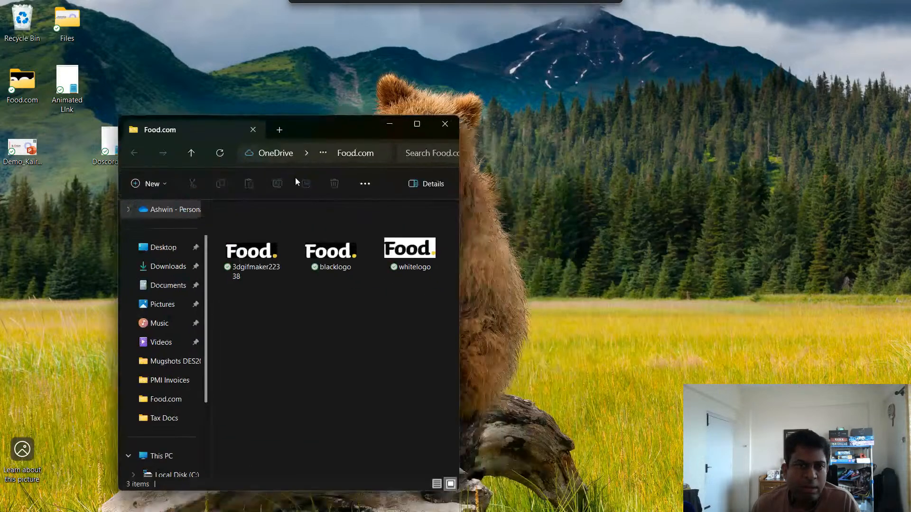
# View the animated logo 3dgifmaker22338 and its file details, closing the image viewer and minimizing the folder
pyautogui.click(272, 253)
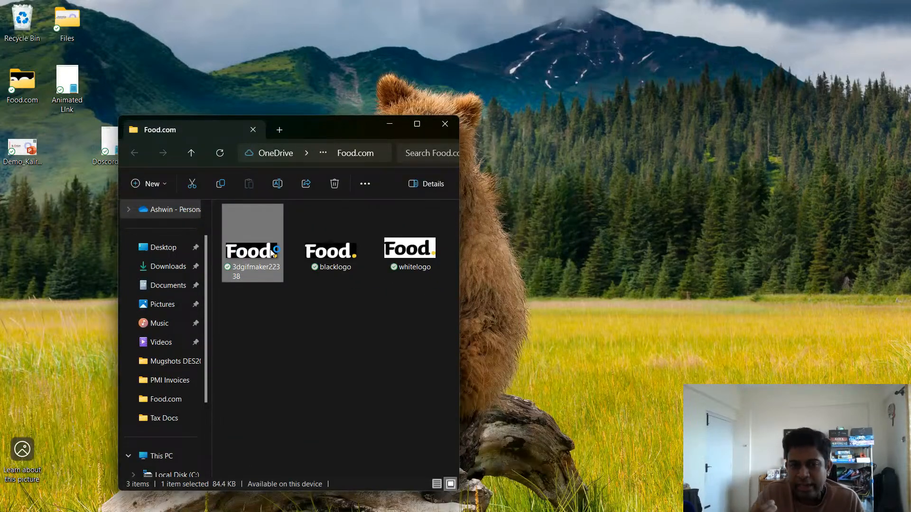
pyautogui.doubleClick(272, 253)
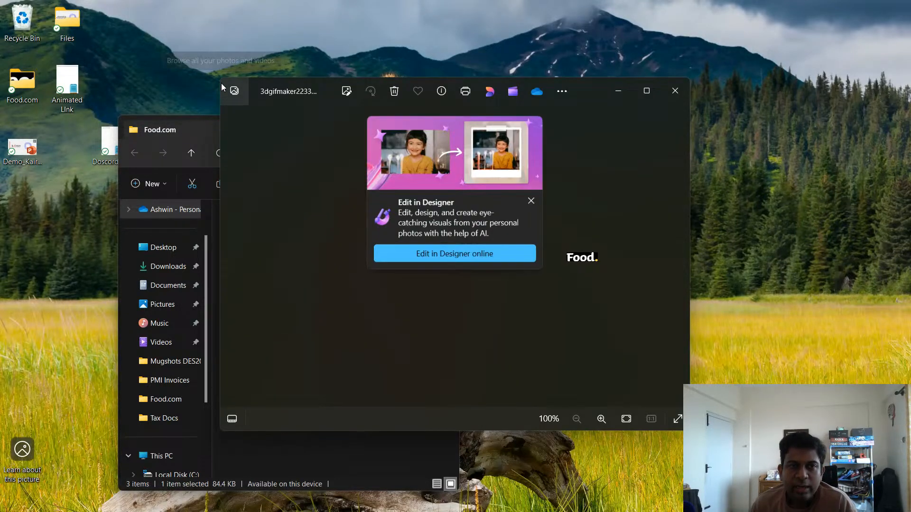
pyautogui.moveTo(222, 81); pyautogui.dragTo(393, 130)
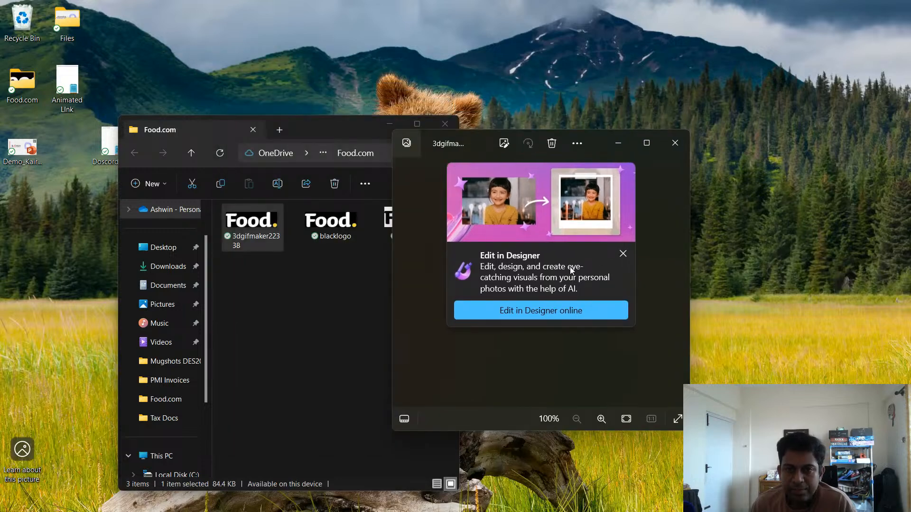
pyautogui.click(622, 253)
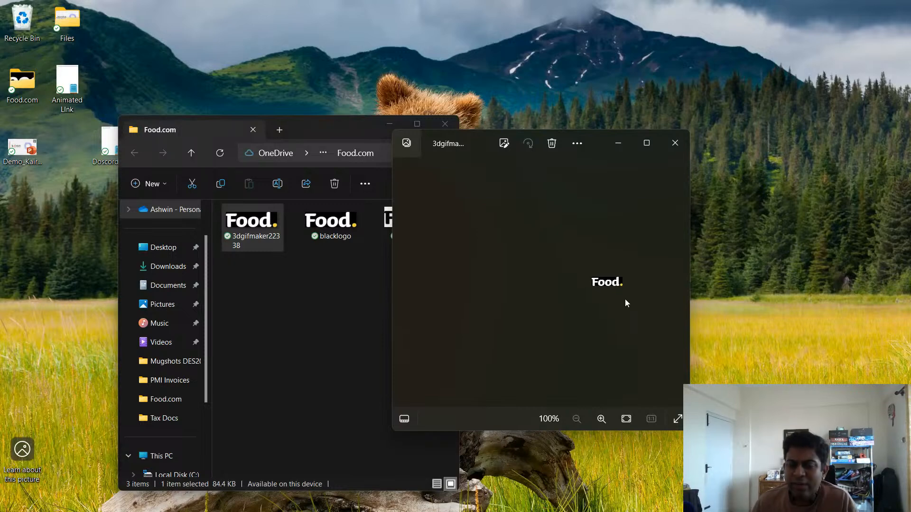
pyautogui.click(669, 152)
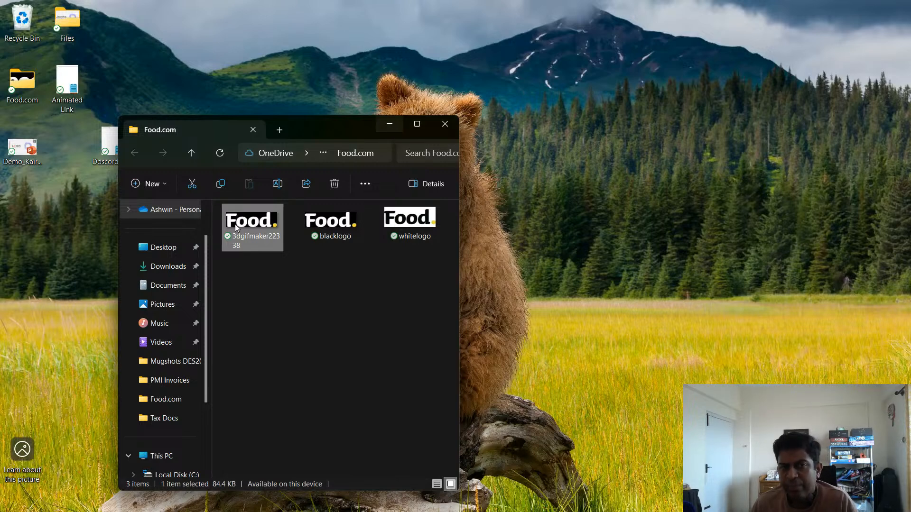
pyautogui.moveTo(259, 236)
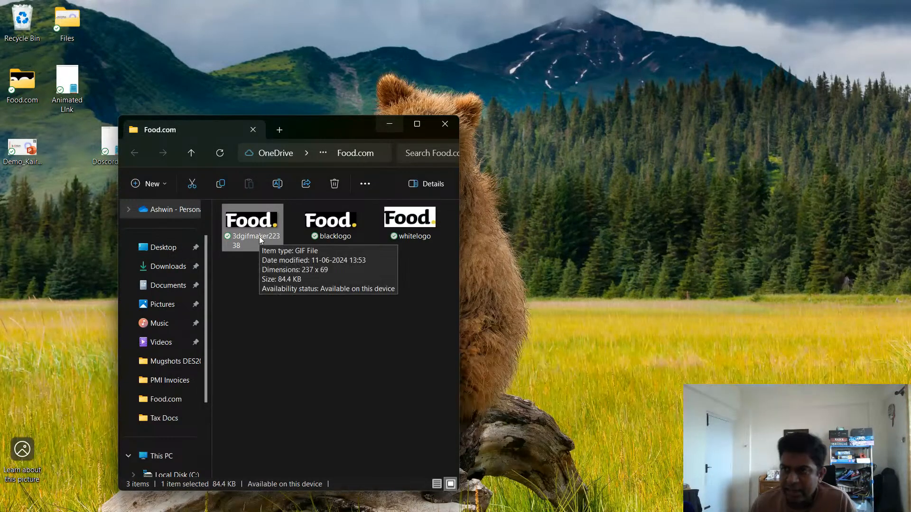
pyautogui.click(384, 128)
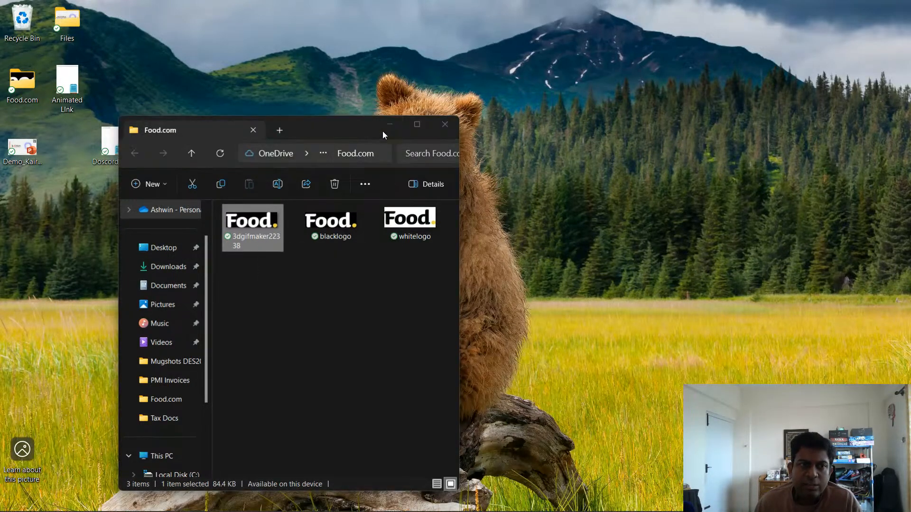
# Copy the whole GIF address from the Animated Link text file on the desktop and minimize the file's window
pyautogui.doubleClick(61, 98)
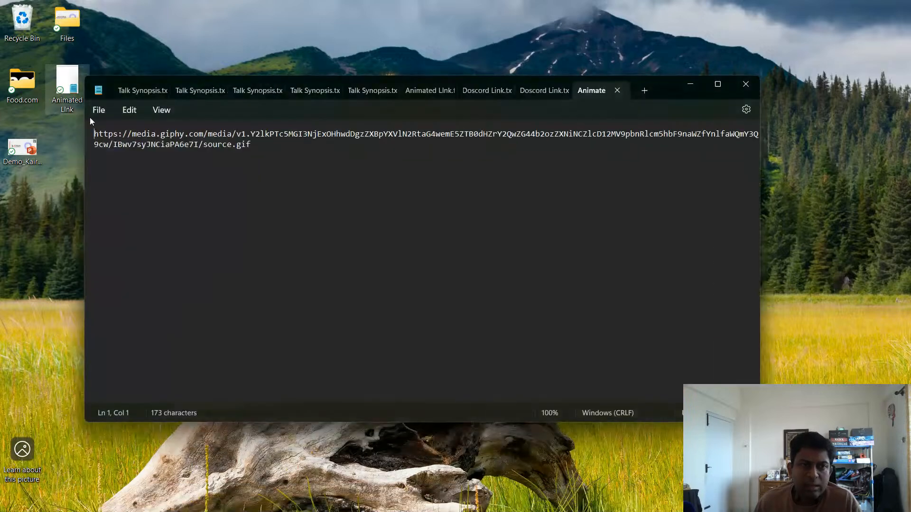
pyautogui.hotkey('ctrl', 'a')
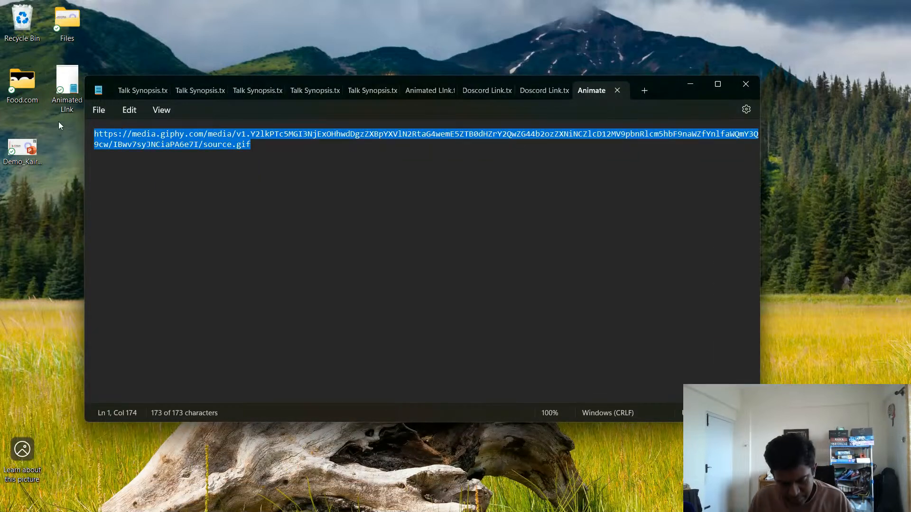
pyautogui.click(687, 90)
# Switch back to the Kairon browser window and paste the copied GIF address as the Open Button Icon URL in the assets
pyautogui.moveTo(508, 498)
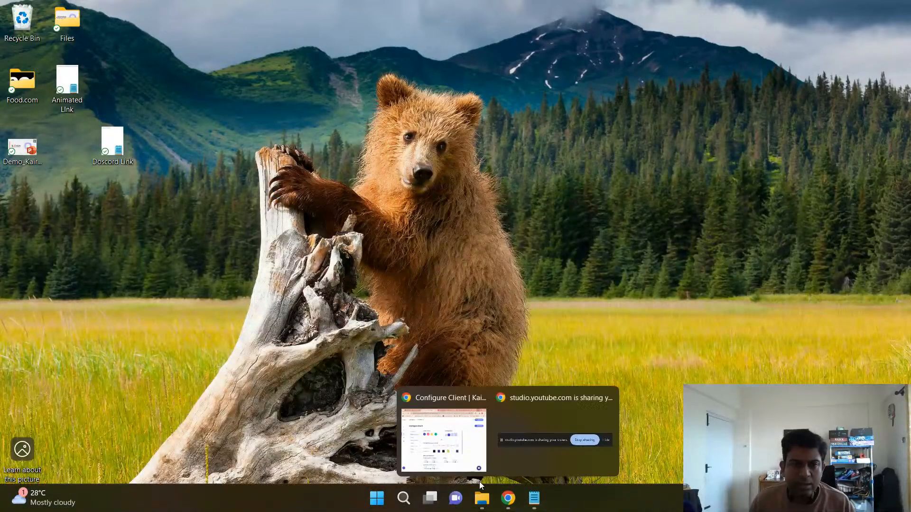
pyautogui.click(470, 456)
pyautogui.scroll(-4, 351, 351)
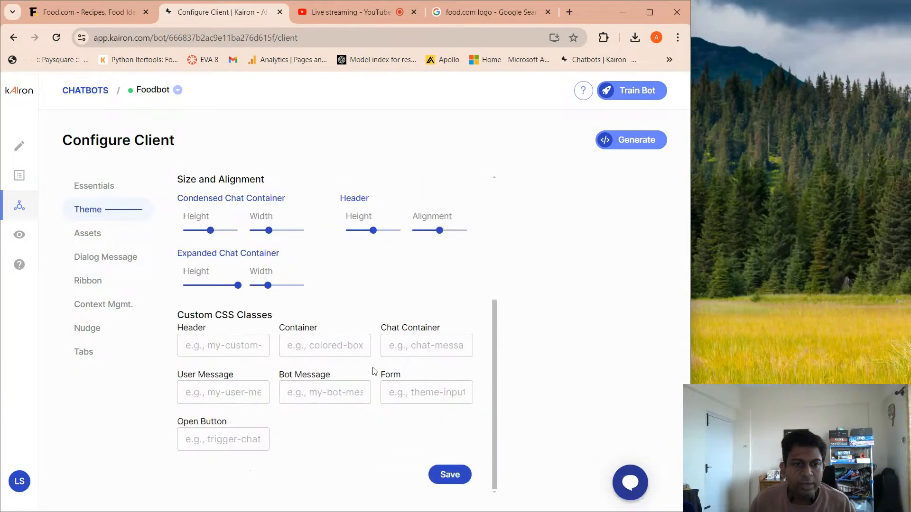
pyautogui.scroll(5, 344, 380)
pyautogui.click(86, 233)
pyautogui.scroll(-5, 291, 475)
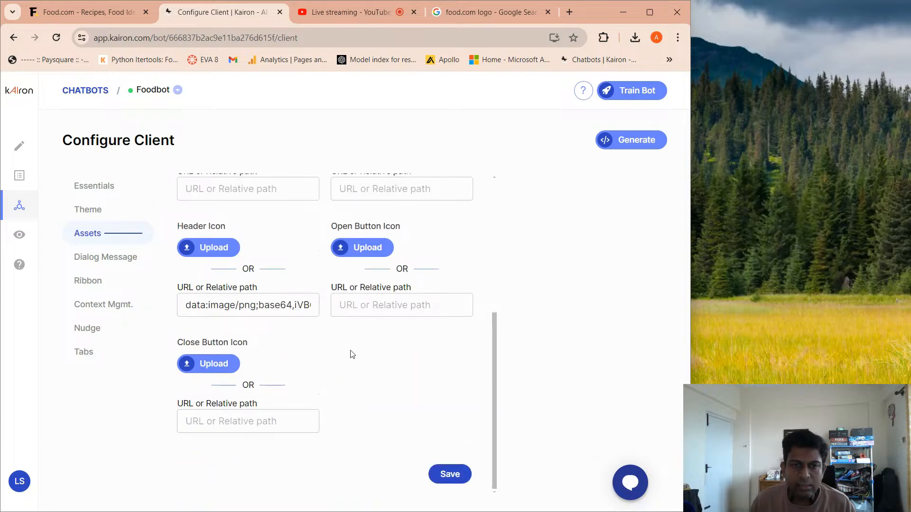
pyautogui.scroll(2, 350, 354)
pyautogui.click(357, 424)
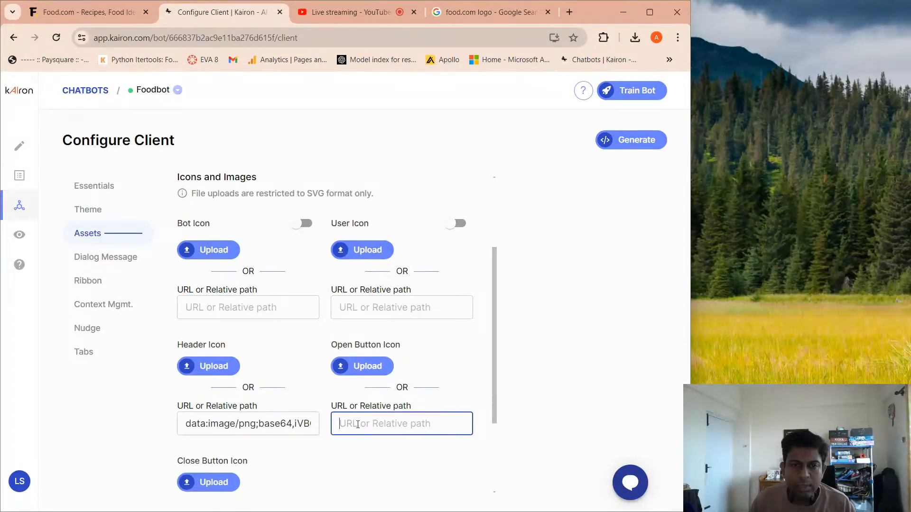
pyautogui.hotkey('ctrl', 'v')
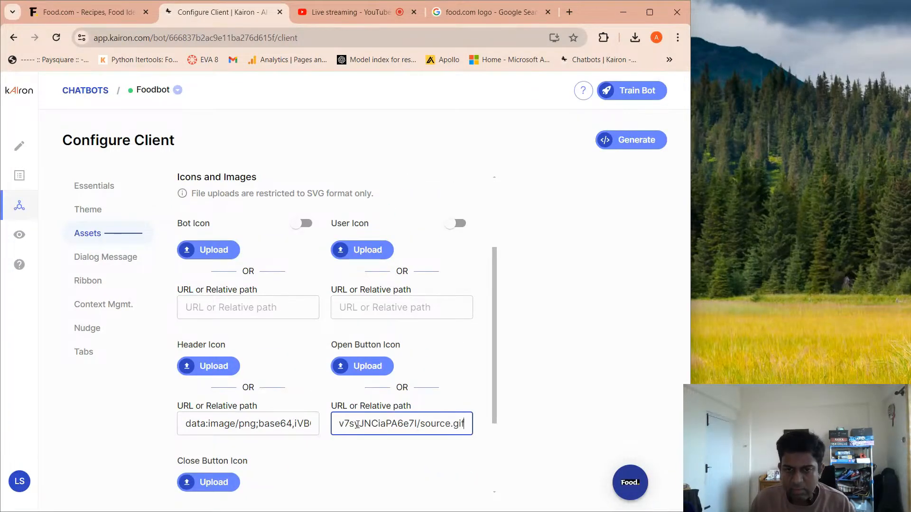
pyautogui.click(438, 476)
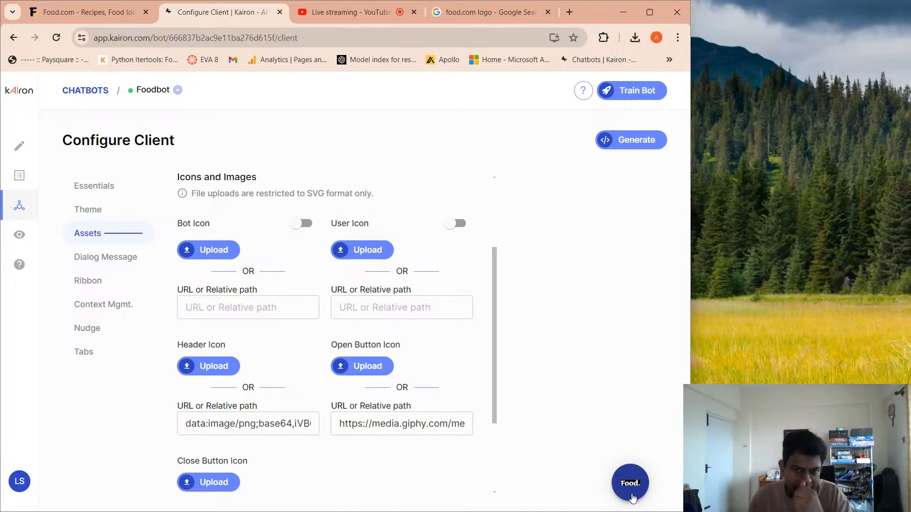
# Save the asset settings with the new Open Button Icon URL
pyautogui.scroll(-3, 380, 471)
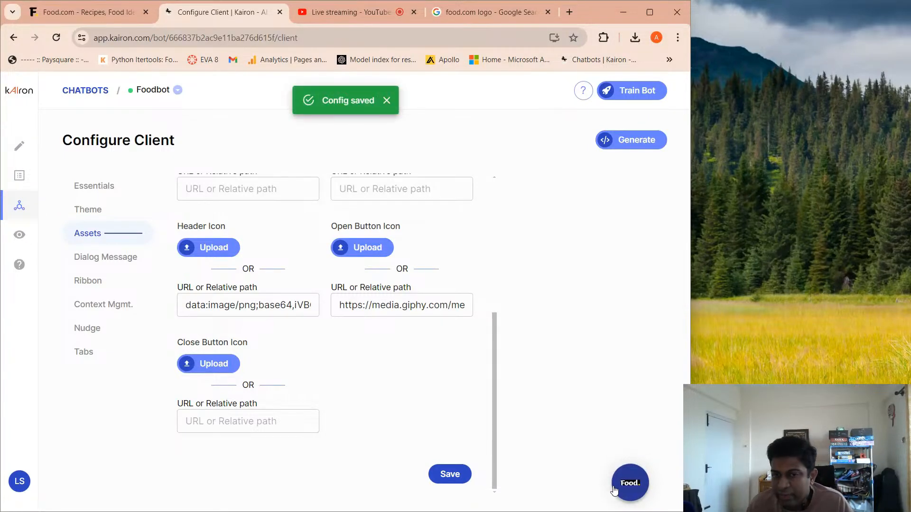
pyautogui.scroll(5, 407, 423)
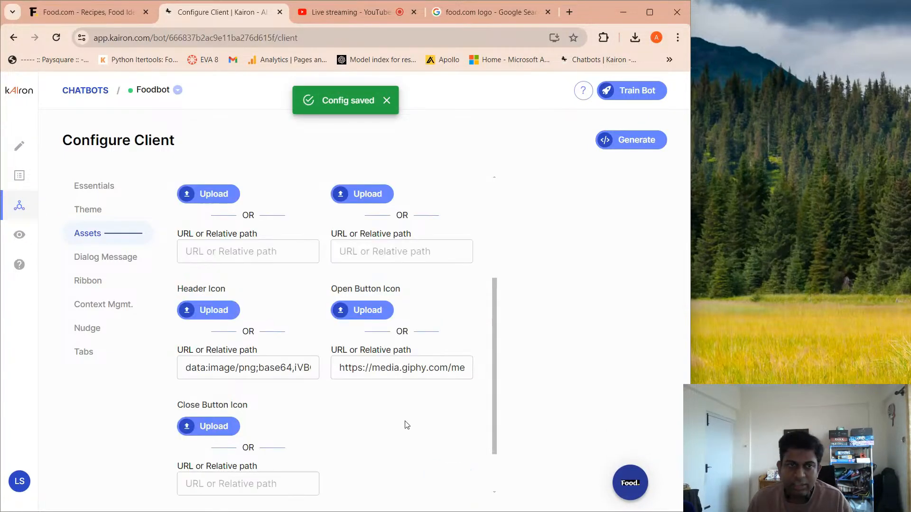
# In the theme settings, set the Open Icon background to the black sampled from the Header background, and save the theme
pyautogui.click(89, 211)
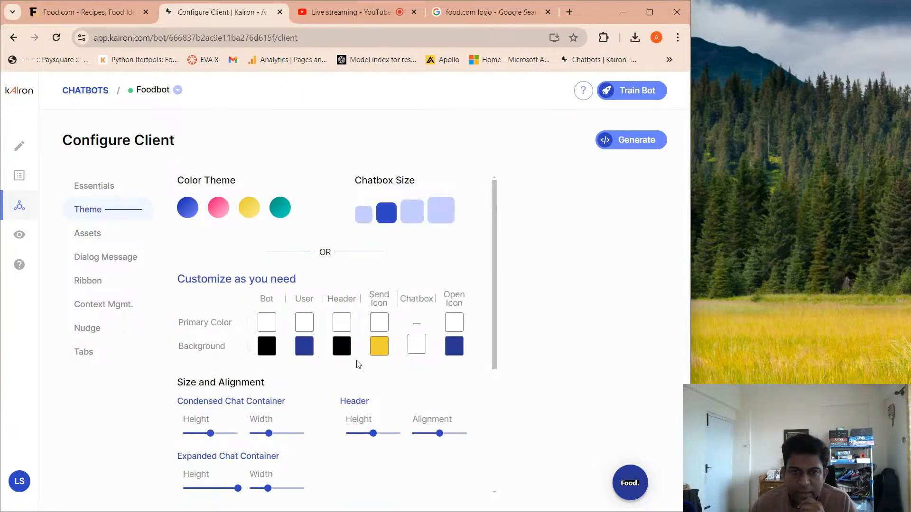
pyautogui.click(454, 348)
pyautogui.click(456, 452)
pyautogui.click(338, 355)
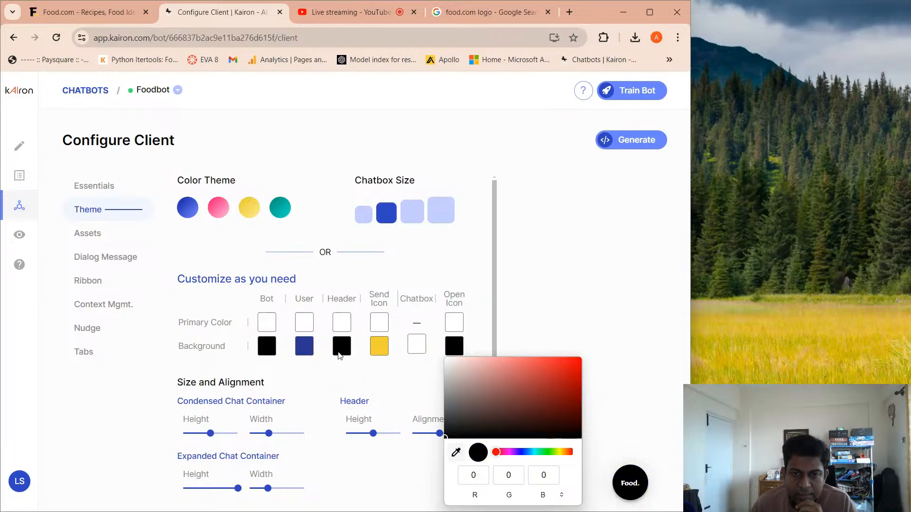
pyautogui.click(516, 317)
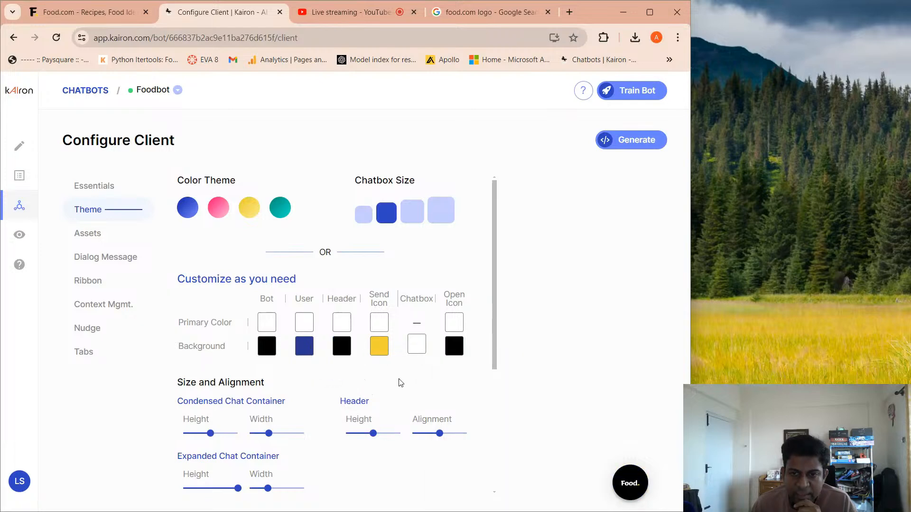
pyautogui.scroll(-5, 401, 380)
pyautogui.click(450, 475)
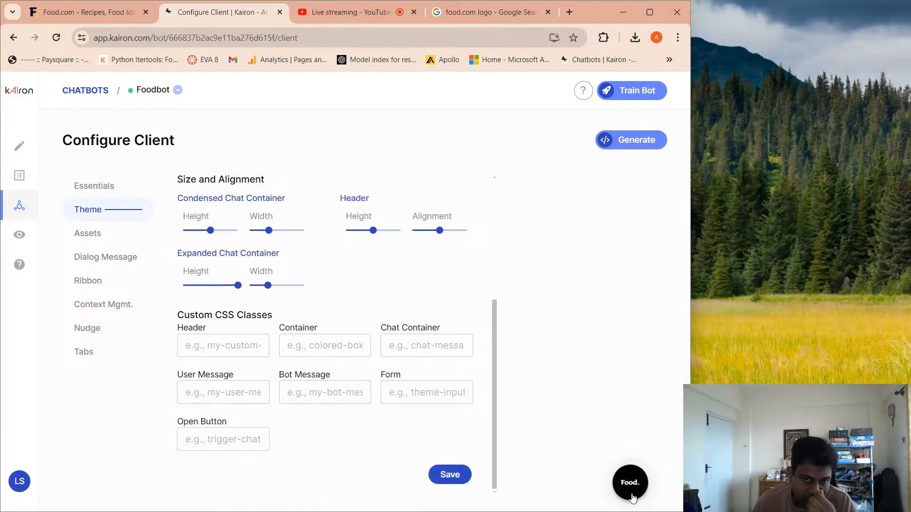
# Preview the chat widget, increase the header height slightly in the theme settings, and check the widget again before closing it
pyautogui.click(632, 489)
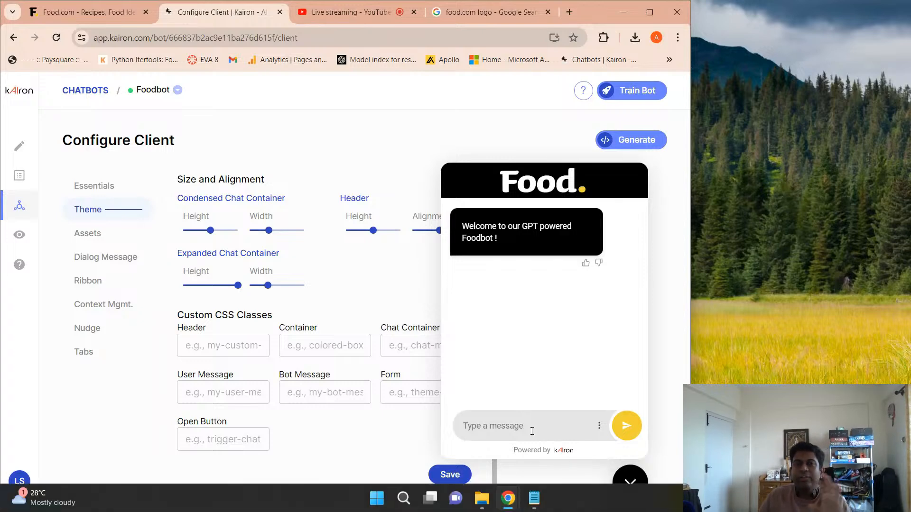
pyautogui.moveTo(373, 230); pyautogui.dragTo(382, 236)
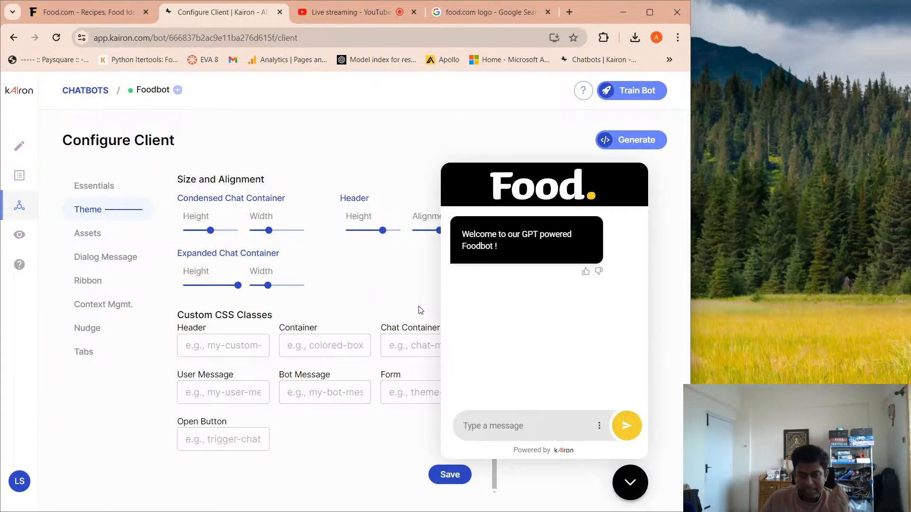
pyautogui.click(638, 484)
pyautogui.scroll(4, 443, 301)
pyautogui.scroll(-2, 443, 301)
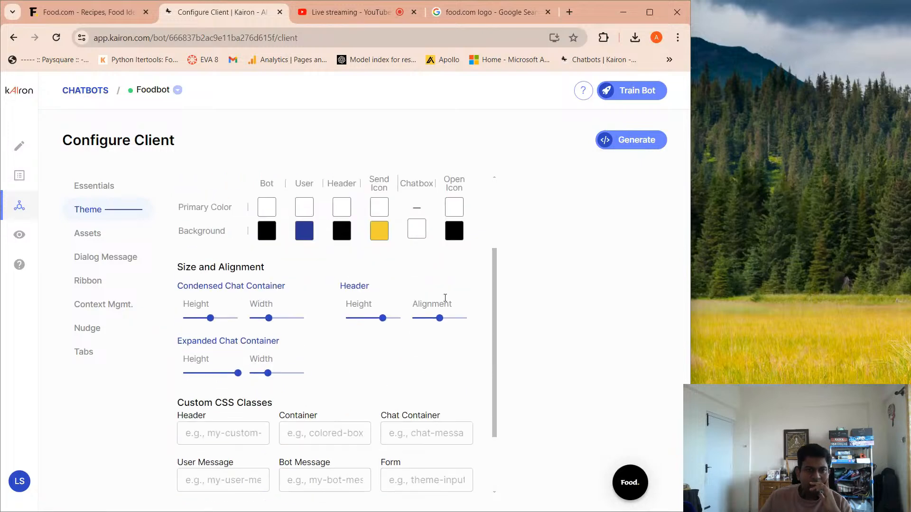
pyautogui.click(630, 483)
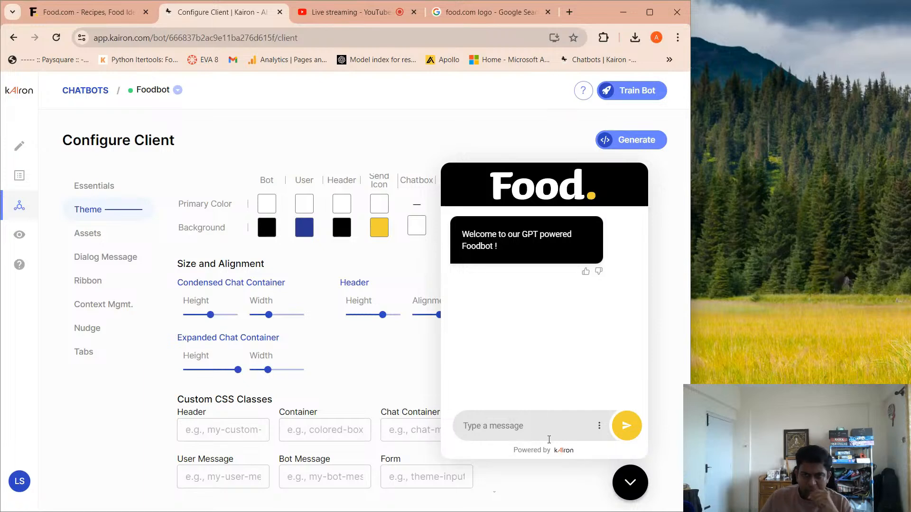
pyautogui.click(631, 484)
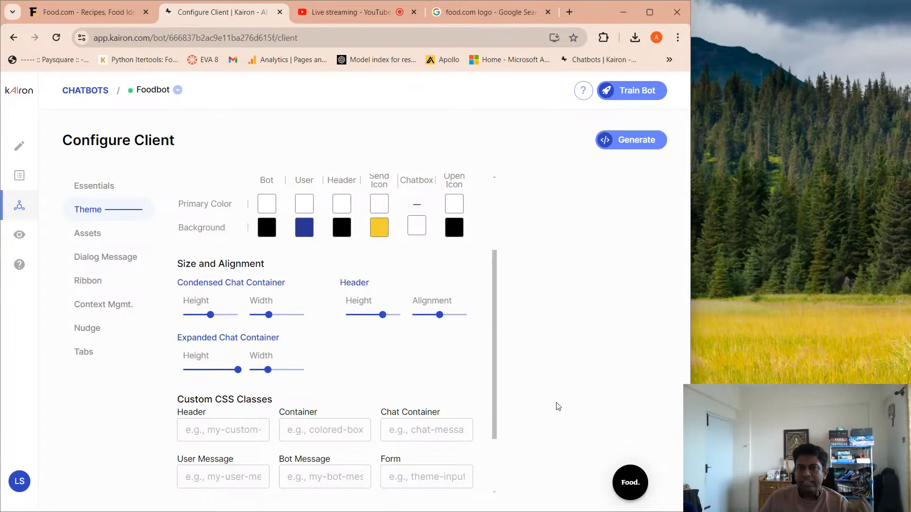
# Generate the client code, copy the Test Chat Widget script, and close the code dialog
pyautogui.click(628, 147)
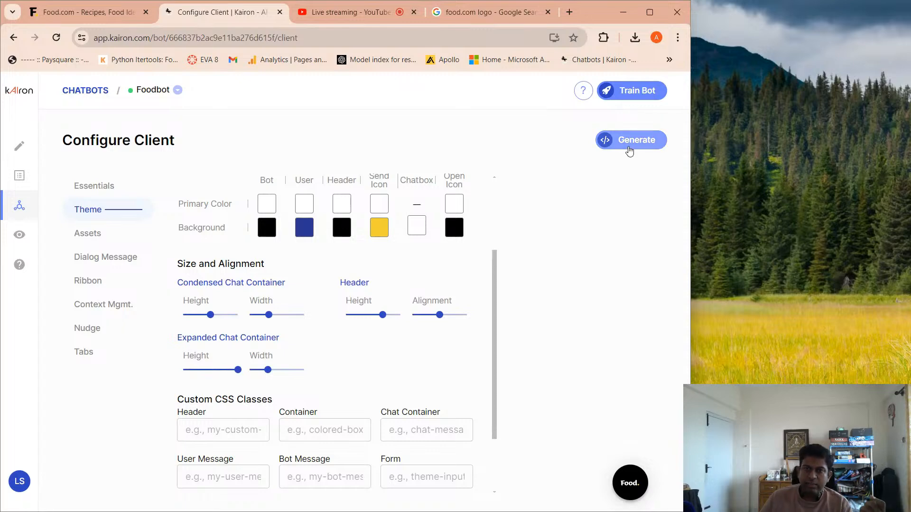
pyautogui.scroll(-2, 397, 307)
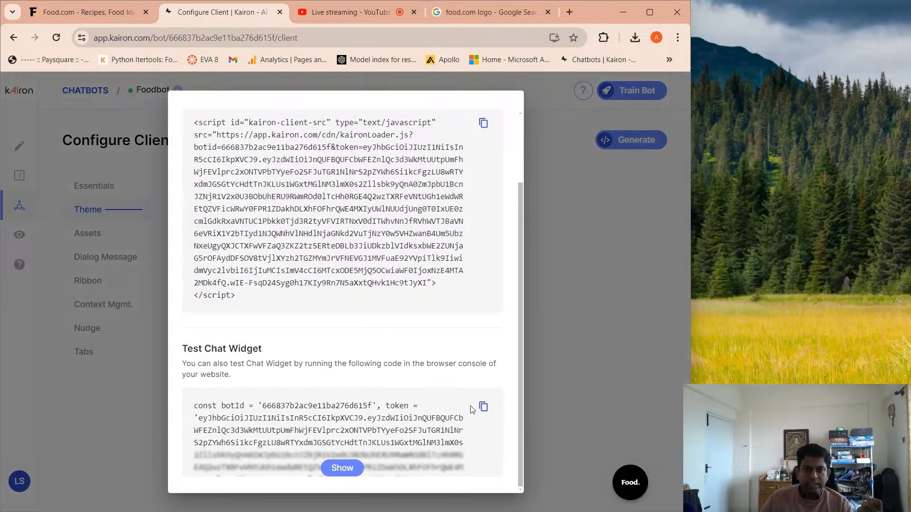
pyautogui.click(614, 322)
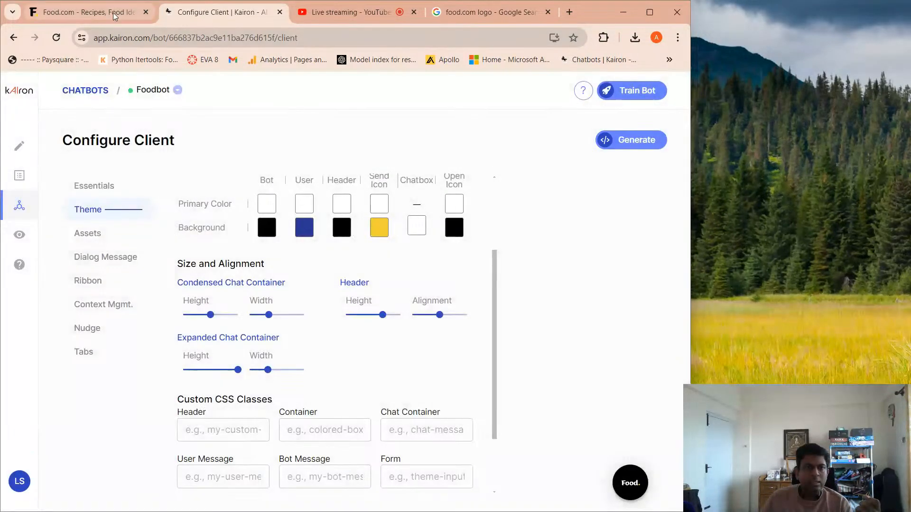
# Open the browser console on the Food.com page, paste and run the copied widget script with its token, and close the developer tools
pyautogui.click(88, 12)
pyautogui.rightClick(368, 334)
pyautogui.click(412, 454)
pyautogui.click(221, 80)
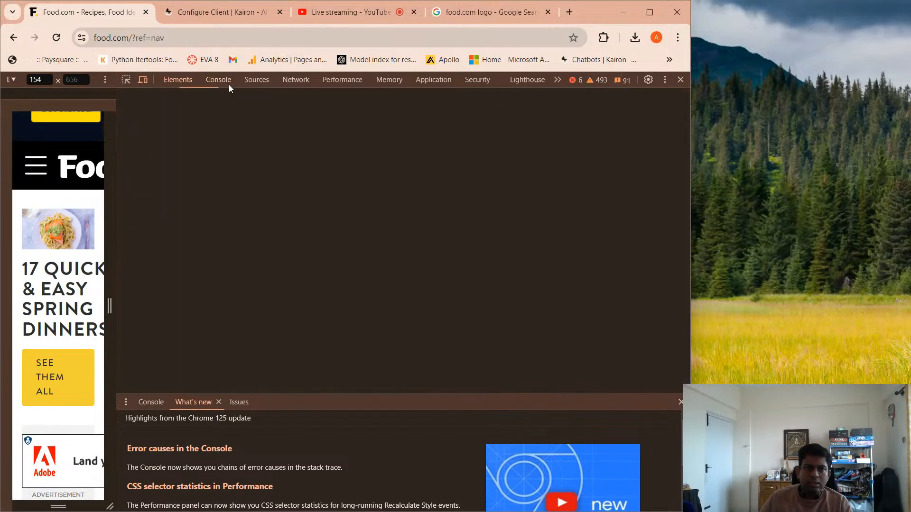
pyautogui.click(287, 353)
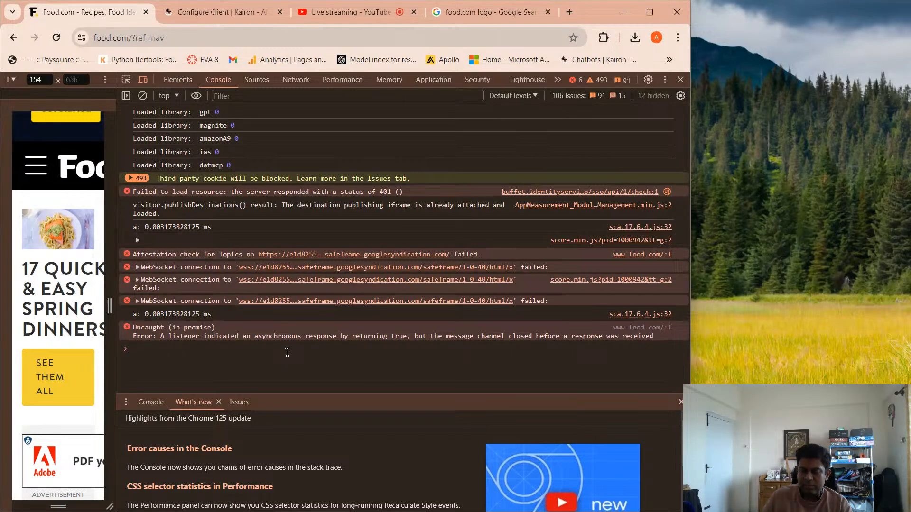
pyautogui.hotkey('ctrl', 'v')
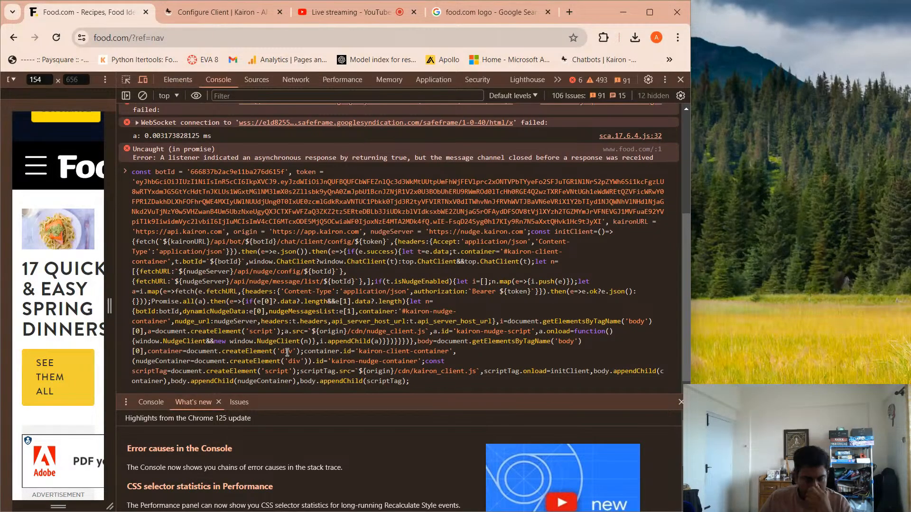
pyautogui.press('Return')
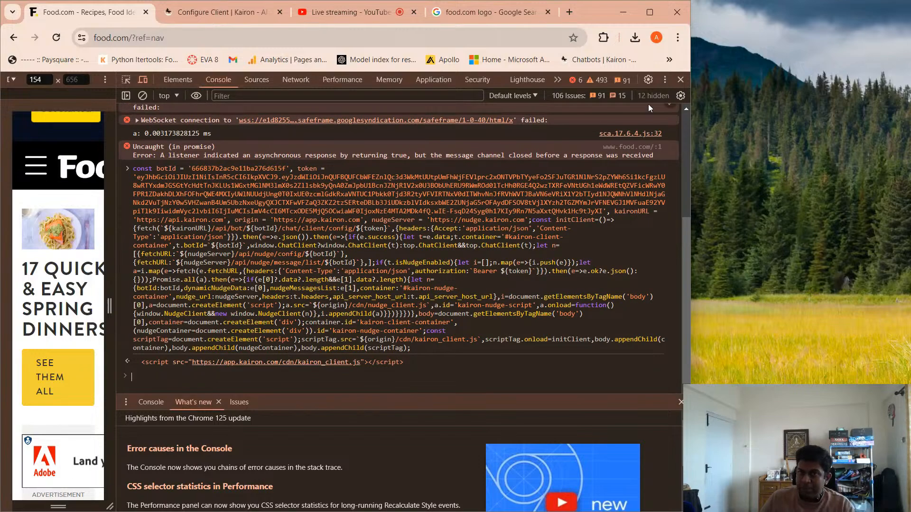
pyautogui.click(683, 81)
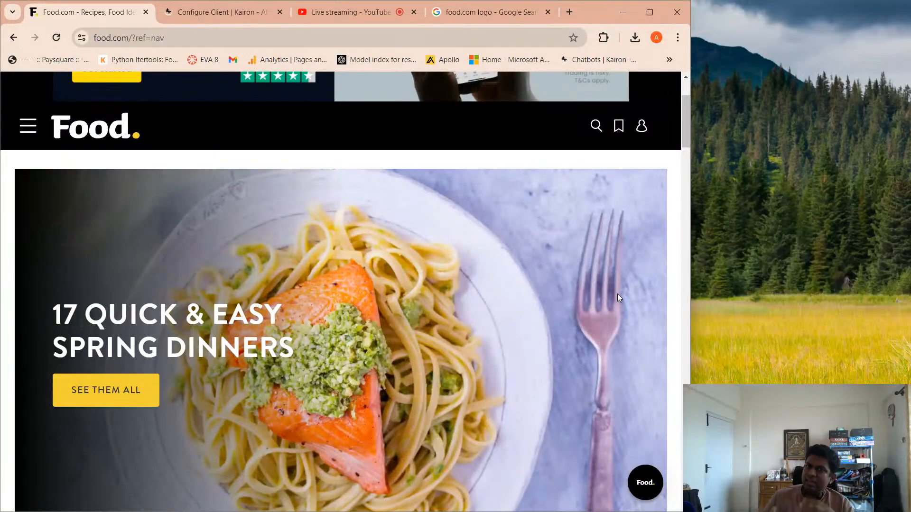
# Browse the Food.com home page to examine the embedded Food chat button
pyautogui.scroll(-4, 604, 328)
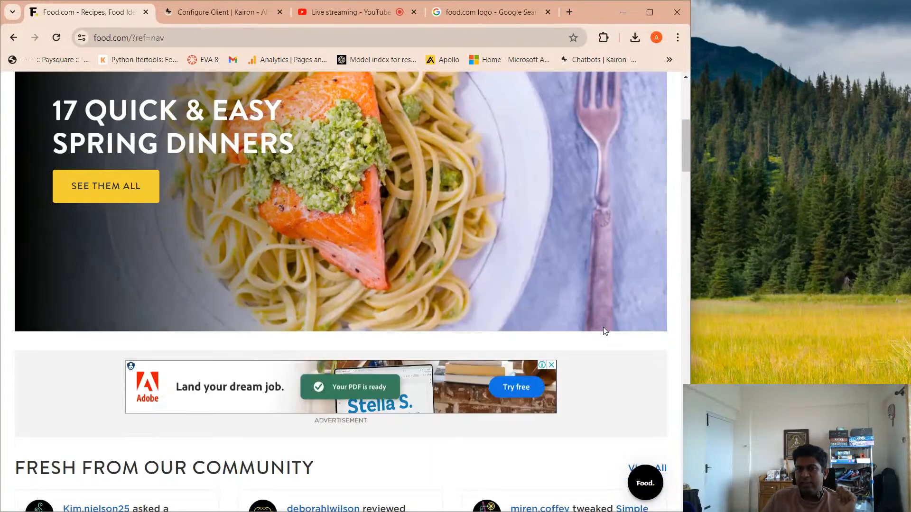
pyautogui.scroll(5, 604, 328)
pyautogui.scroll(1, 604, 328)
pyautogui.scroll(-1, 604, 328)
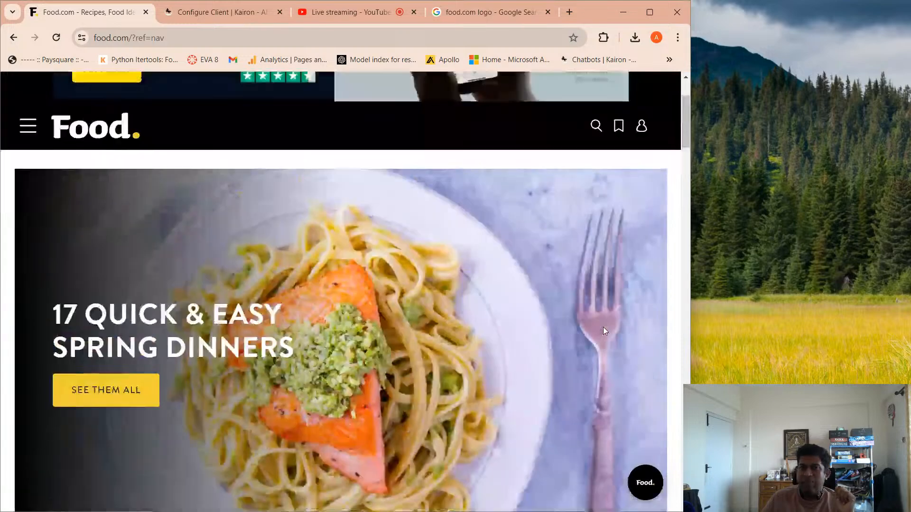
pyautogui.scroll(-1, 603, 326)
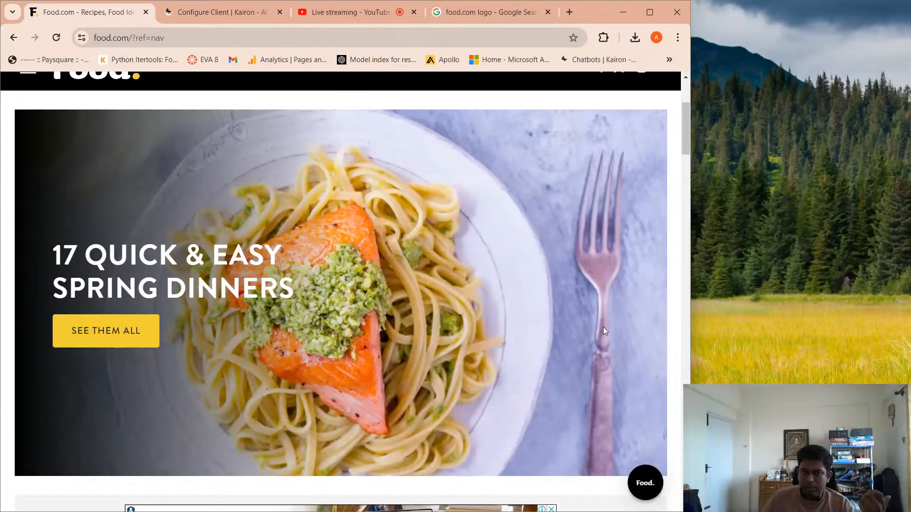
# Open the embedded Foodbot widget on Food.com, check how it looks over different page sections, and close it
pyautogui.click(654, 473)
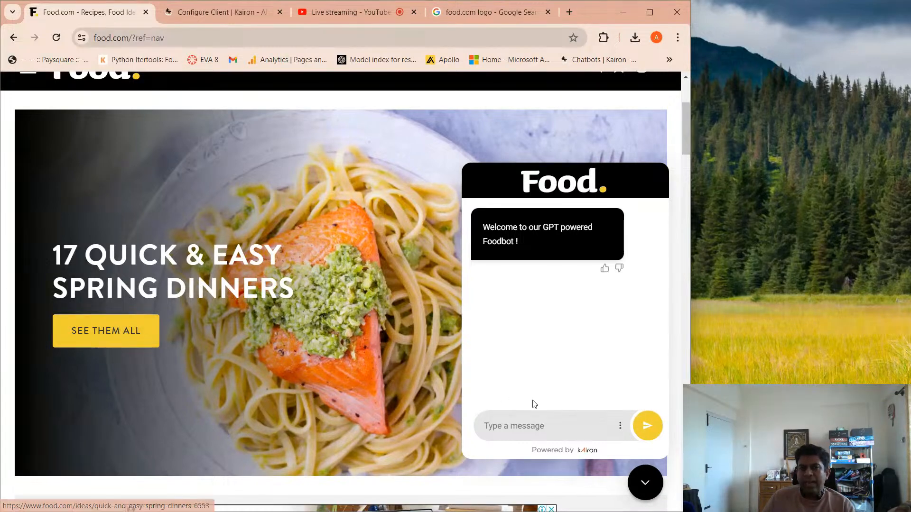
pyautogui.scroll(3, 359, 319)
pyautogui.scroll(-5, 360, 319)
pyautogui.scroll(-12, 361, 321)
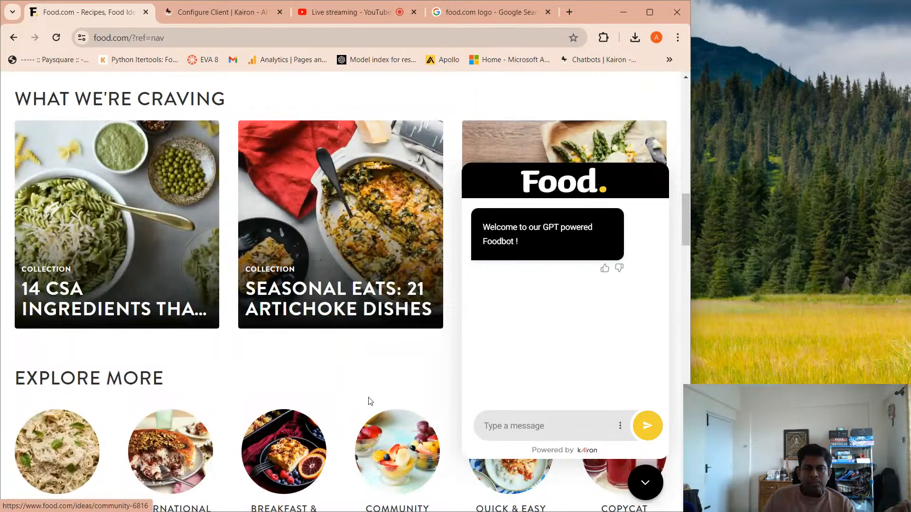
pyautogui.scroll(-5, 365, 392)
pyautogui.scroll(-5, 365, 392)
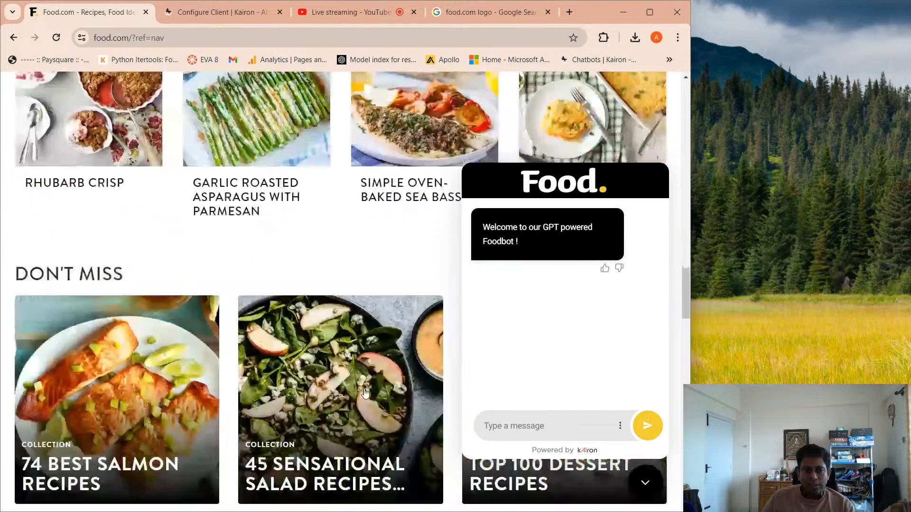
pyautogui.scroll(15, 366, 391)
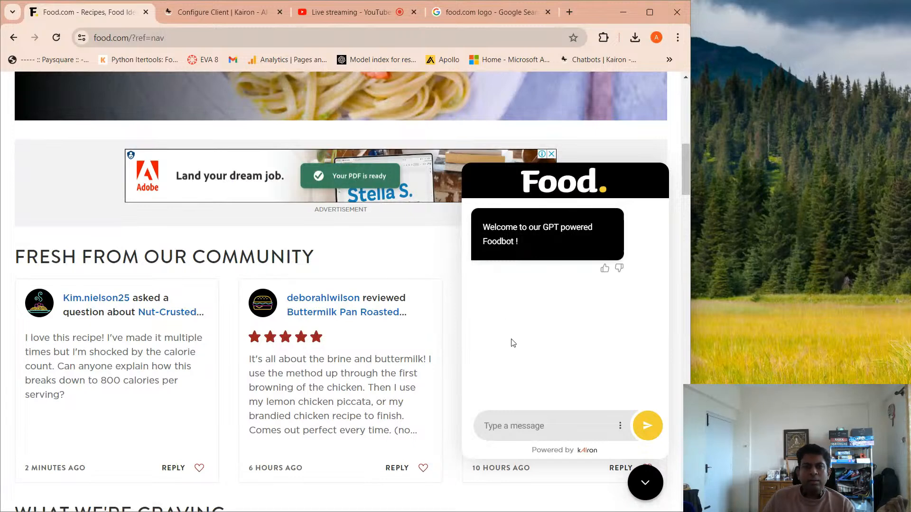
pyautogui.scroll(8, 356, 304)
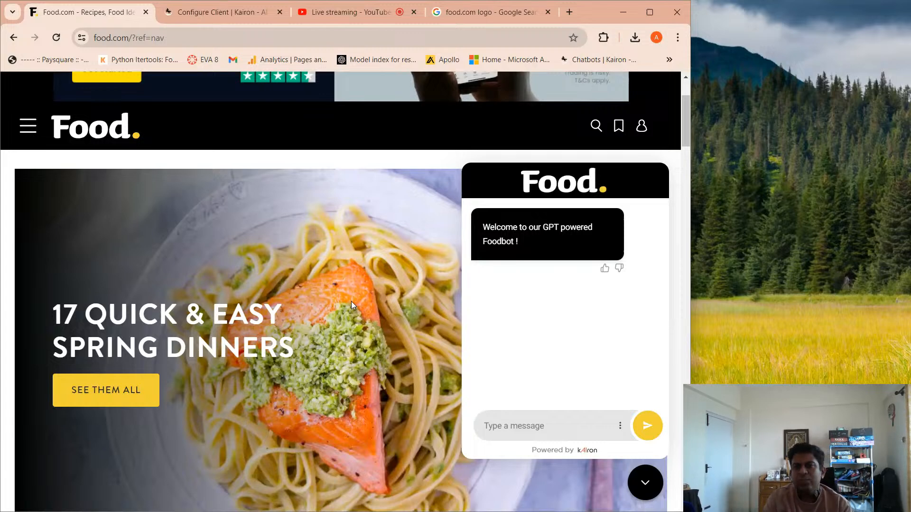
pyautogui.click(643, 481)
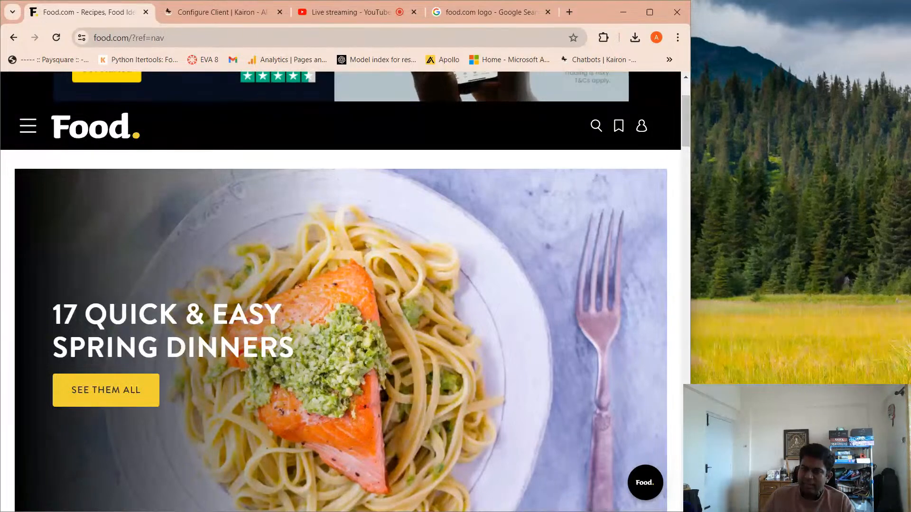
# Return to the Kairon client configuration, open the Dialog Message settings, and briefly preview the chat widget
pyautogui.click(236, 13)
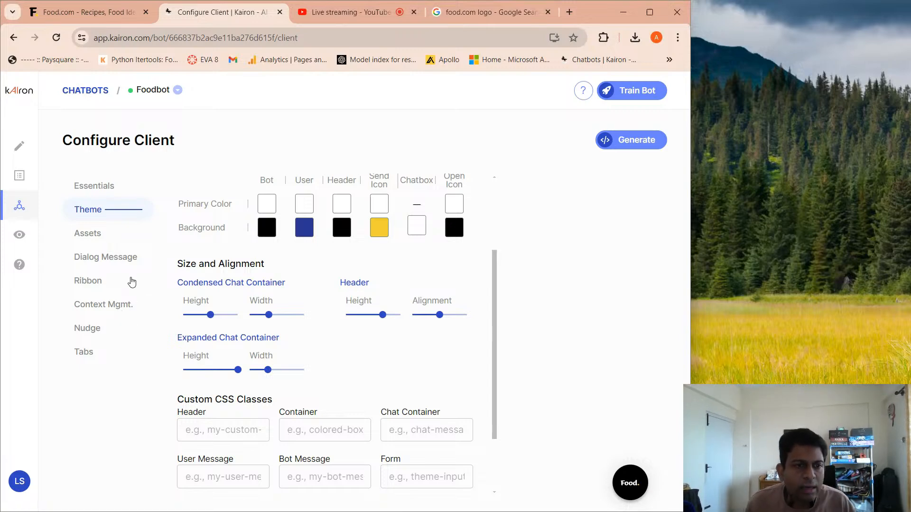
pyautogui.click(114, 259)
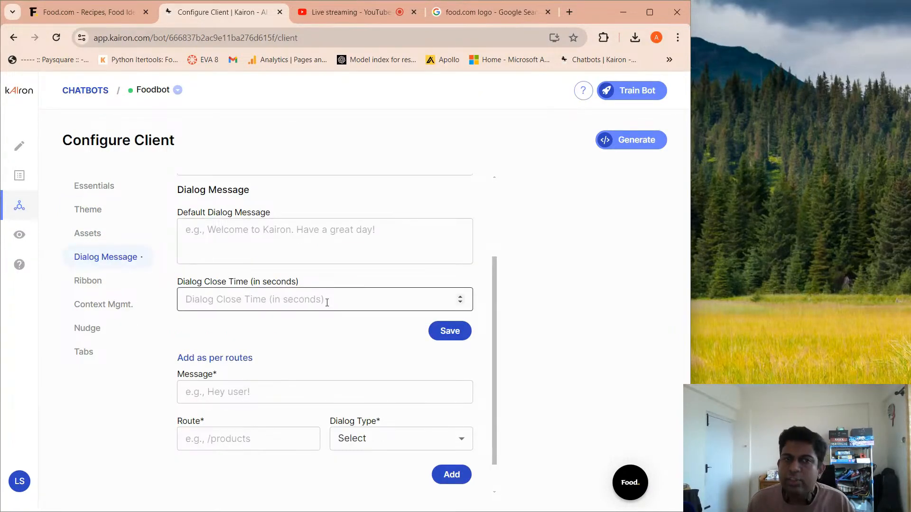
pyautogui.scroll(2, 335, 307)
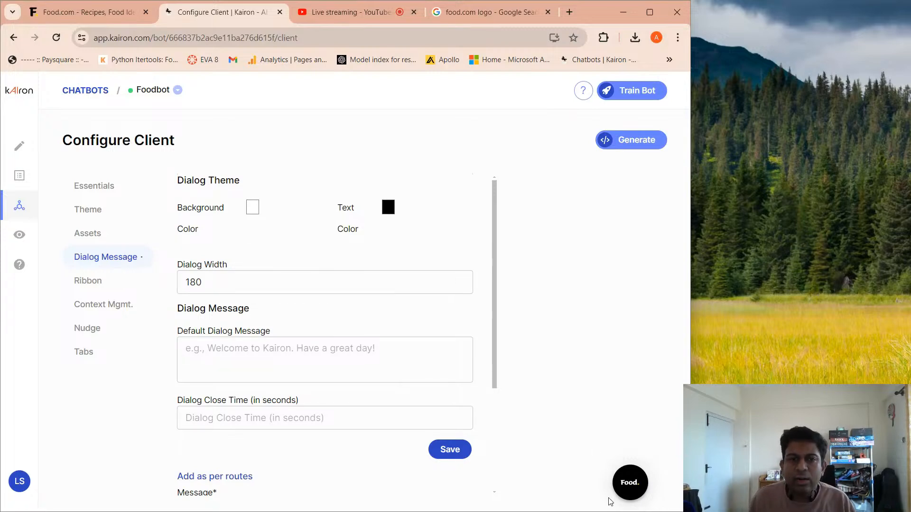
pyautogui.click(620, 489)
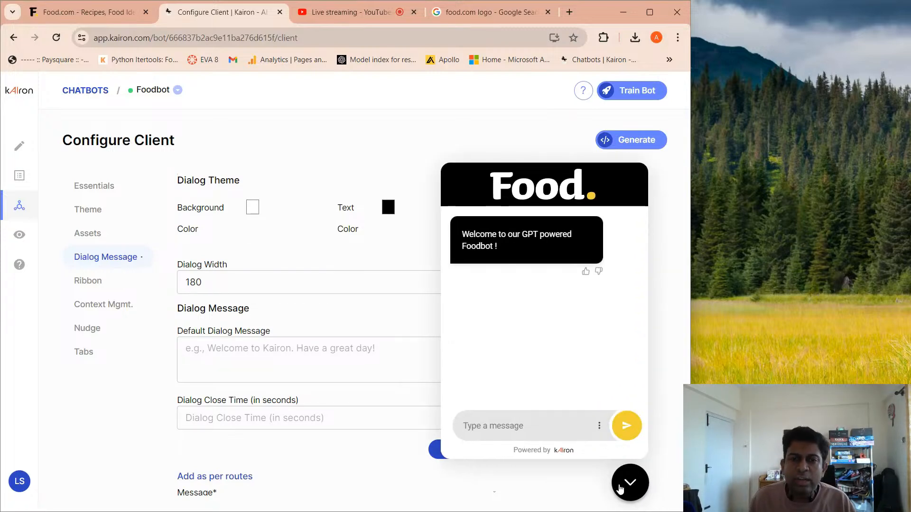
pyautogui.click(620, 489)
# Look at the chat button on the Food.com page once more and return to the Kairon Dialog Message settings
pyautogui.click(100, 15)
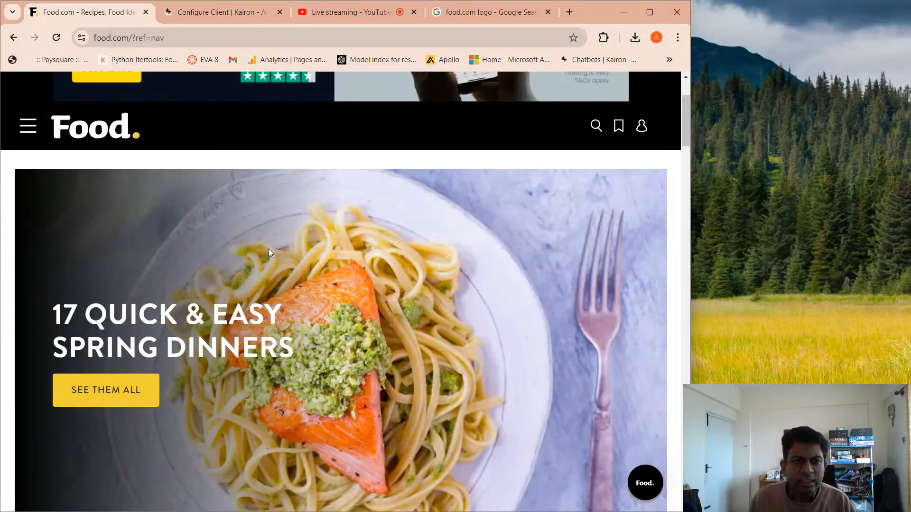
pyautogui.scroll(-3, 194, 320)
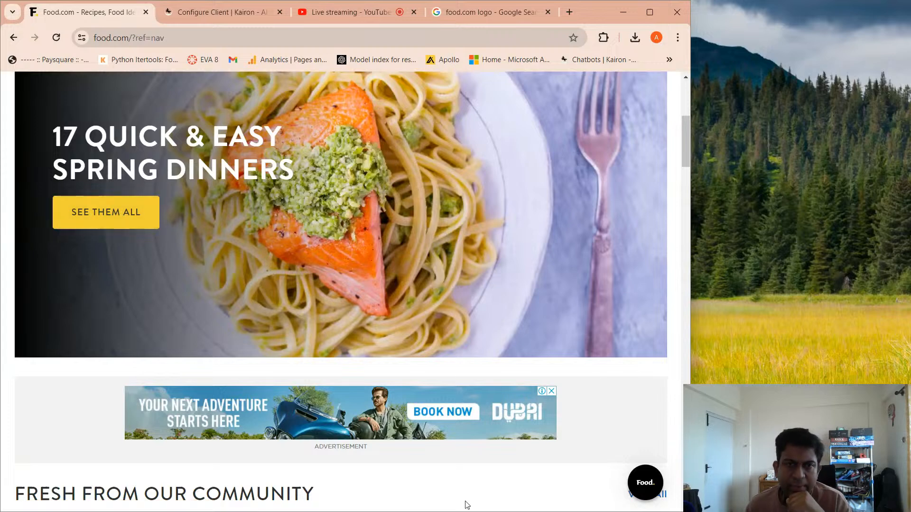
pyautogui.click(252, 19)
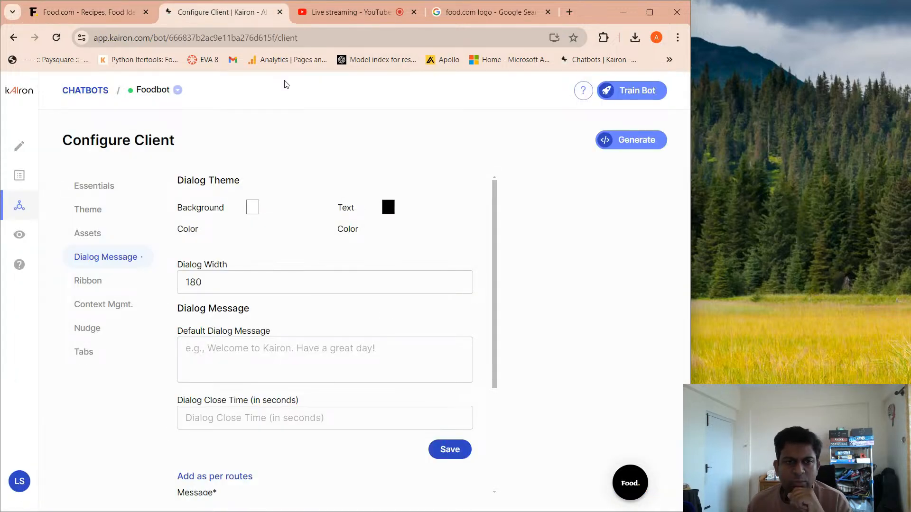
# Set the dialog background colour to the yellow of the widget's send button, RGB 244, 207, 53, by sampling it
pyautogui.click(252, 207)
pyautogui.click(622, 479)
pyautogui.click(253, 208)
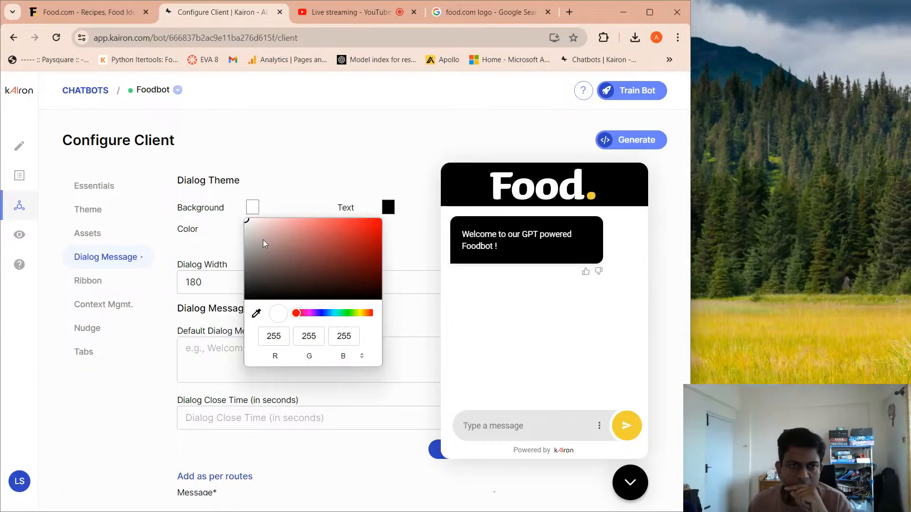
pyautogui.click(256, 314)
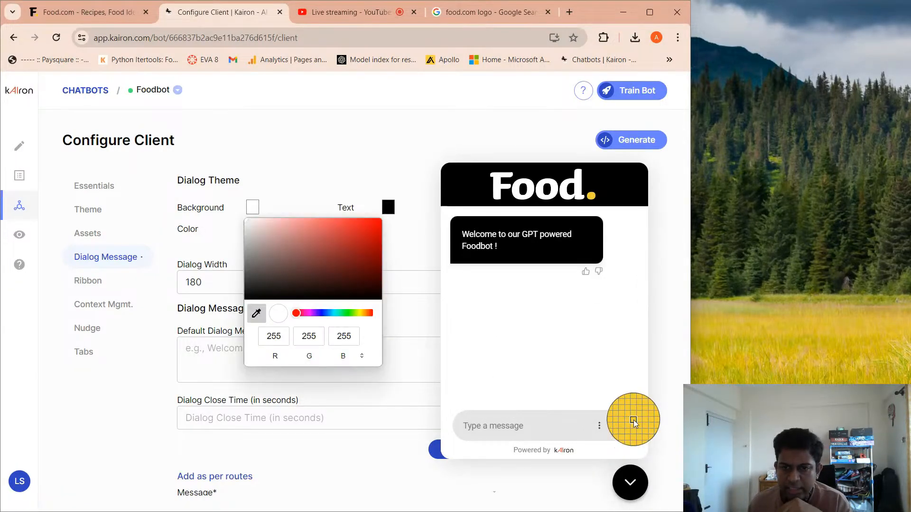
pyautogui.click(635, 423)
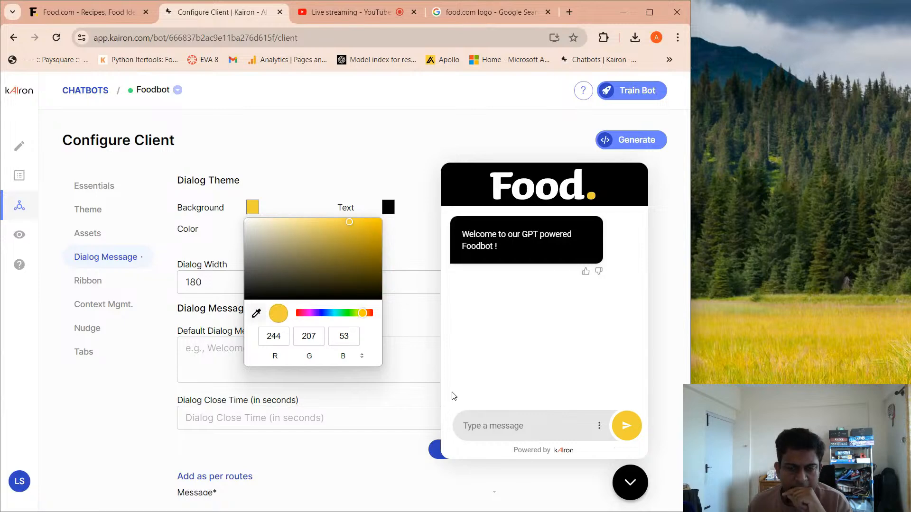
# Set the dialog text colour to the black sampled from the widget's header, and close the widget preview
pyautogui.click(403, 203)
pyautogui.click(388, 209)
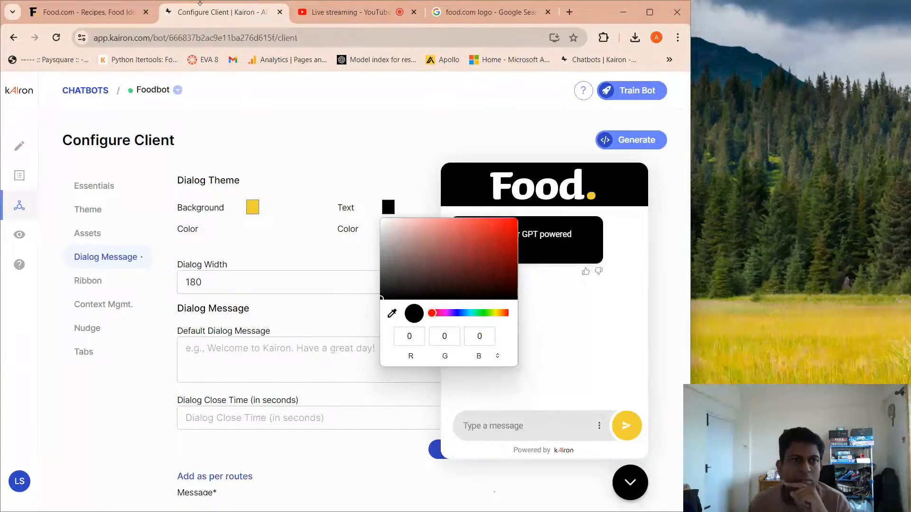
pyautogui.click(122, 11)
pyautogui.click(207, 12)
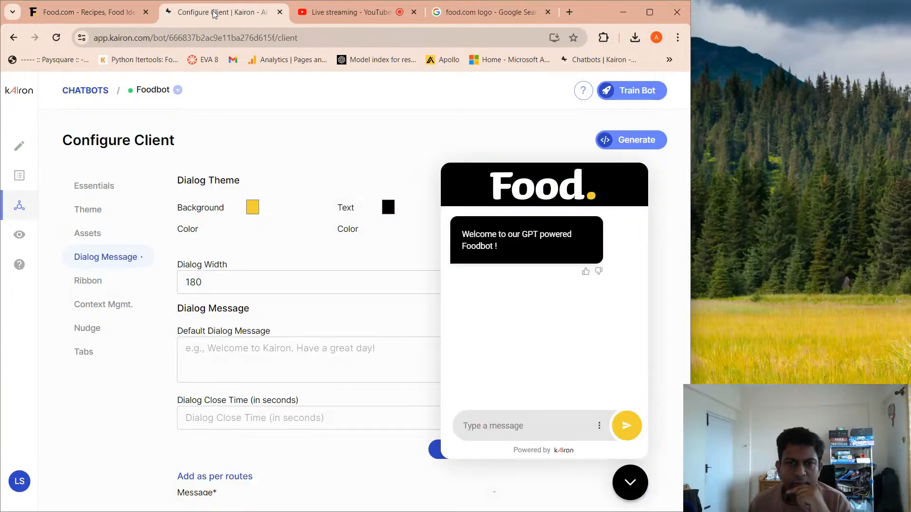
pyautogui.click(388, 209)
pyautogui.click(392, 313)
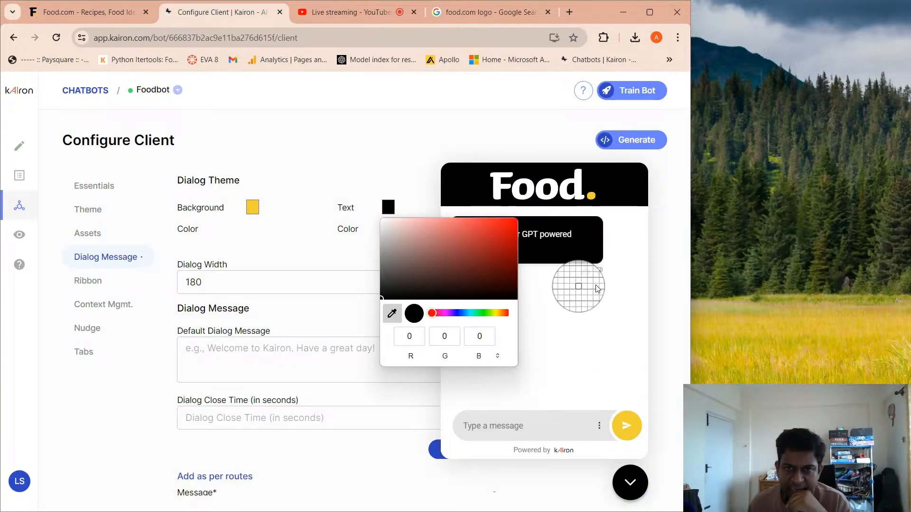
pyautogui.click(624, 181)
pyautogui.click(323, 229)
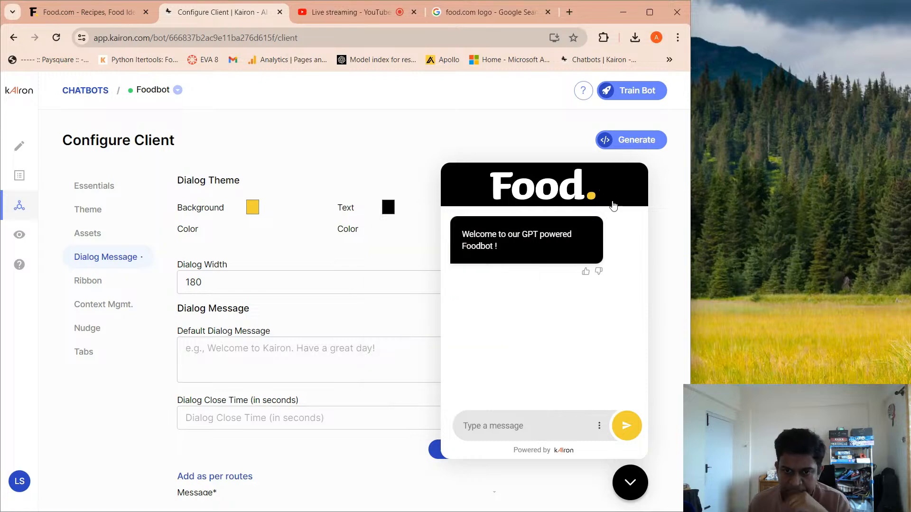
pyautogui.click(630, 483)
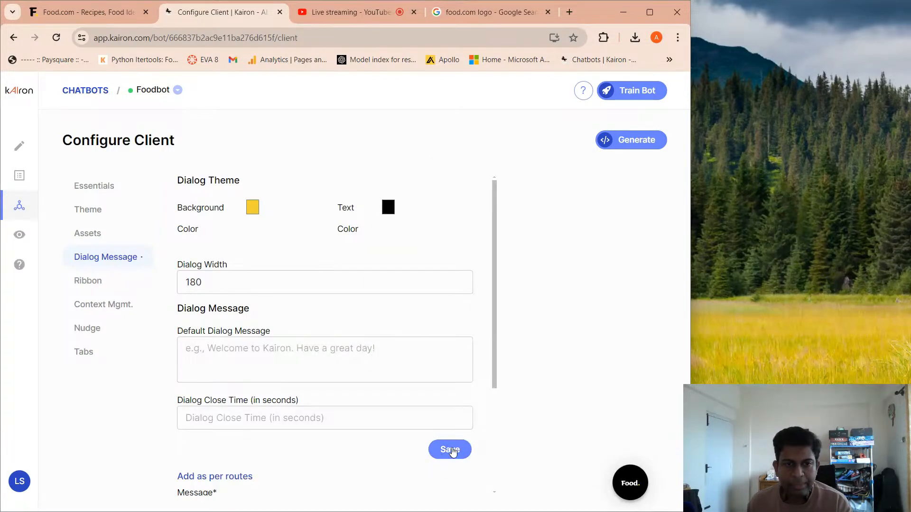
# Draft the default dialog message as "Welcome To The New Food.com Chab" with capitalised words
pyautogui.click(349, 348)
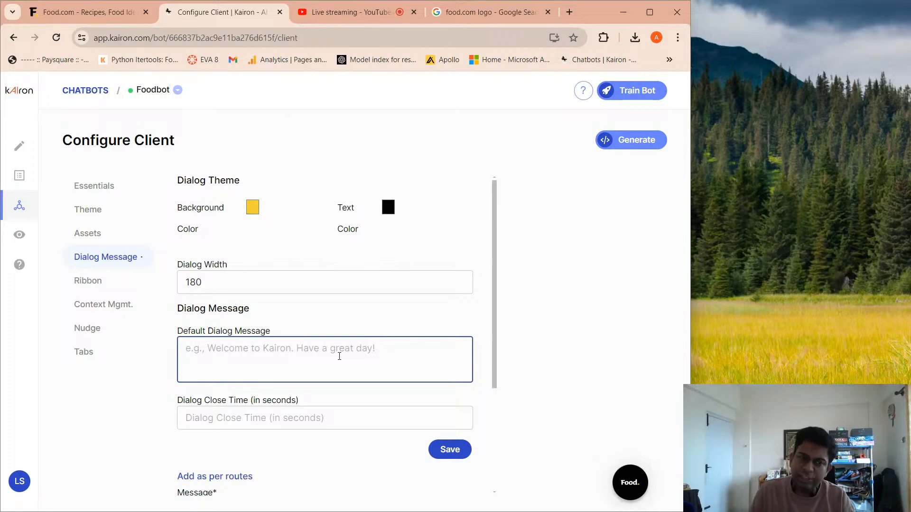
pyautogui.write('Welcome')
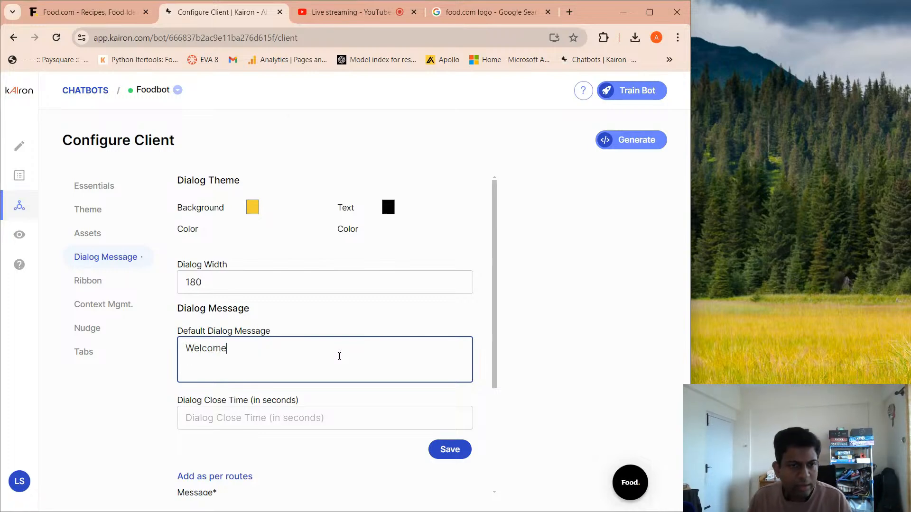
pyautogui.write(' to the new ')
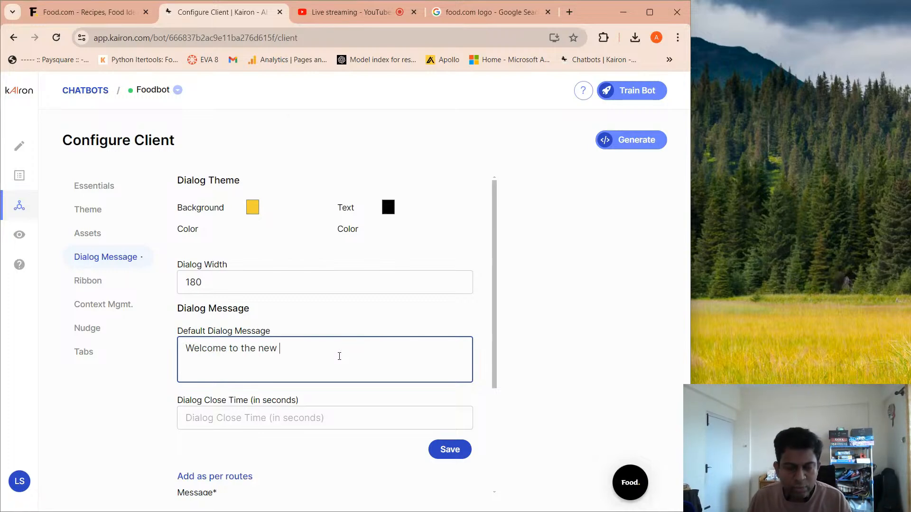
pyautogui.write('Food')
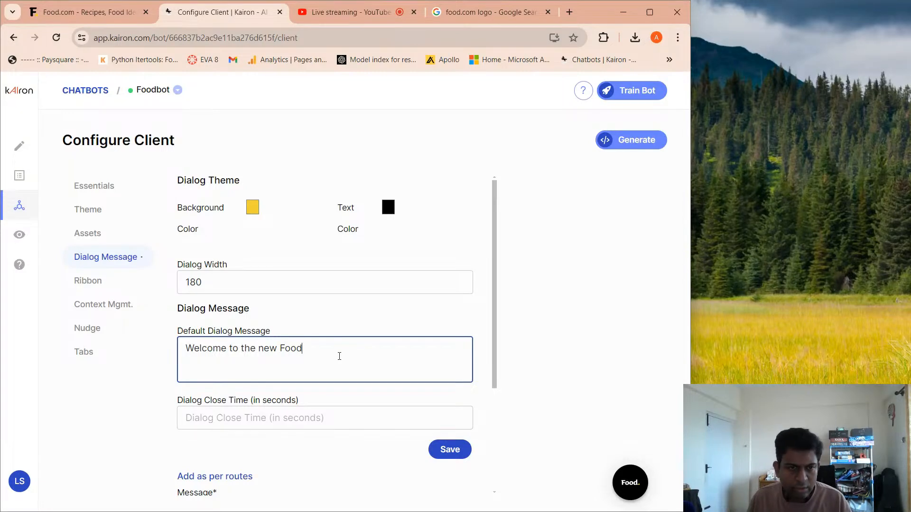
pyautogui.press('BackSpace')
pyautogui.press('BackSpace')
pyautogui.press('BackSpace')
pyautogui.press('BackSpace')
pyautogui.press('BackSpace')
pyautogui.press('BackSpace')
pyautogui.press('BackSpace')
pyautogui.press('BackSpace')
pyautogui.press('BackSpace')
pyautogui.press('BackSpace')
pyautogui.press('BackSpace')
pyautogui.write('To The New Food.com')
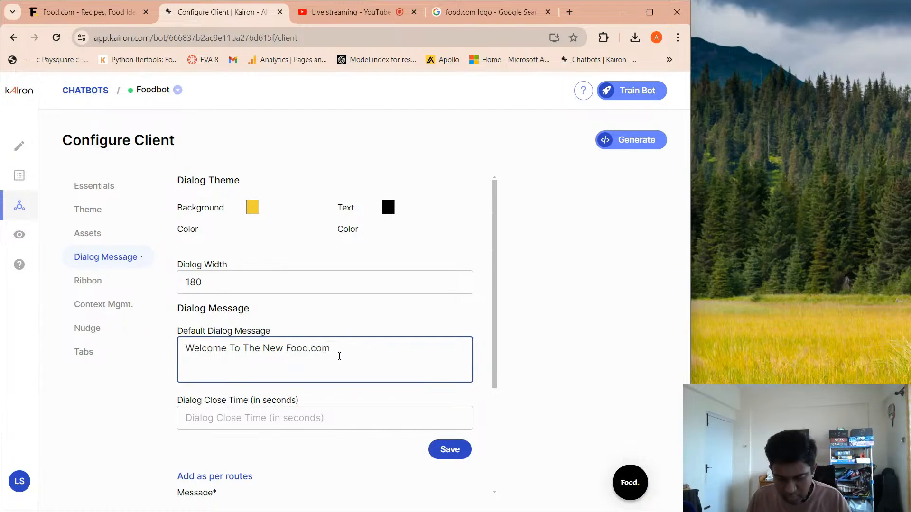
pyautogui.write('Chab')
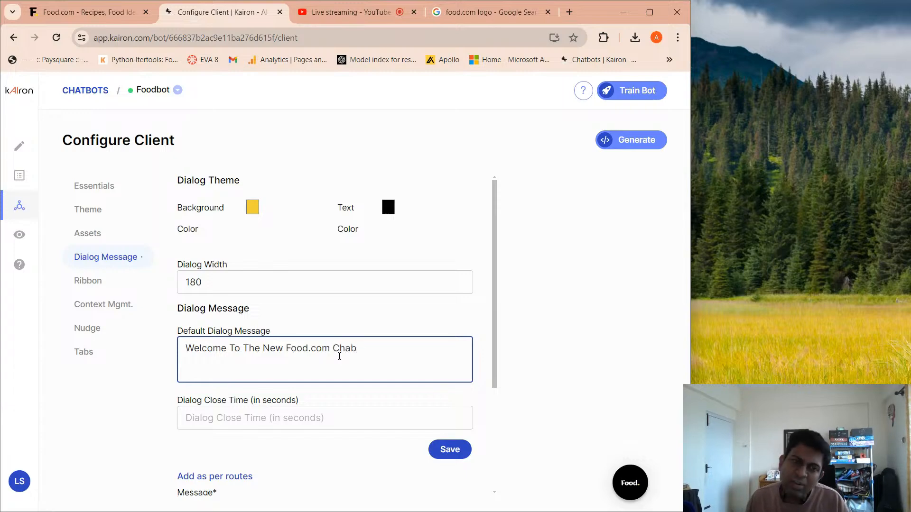
# Shorten the default dialog message to "Welcome To Food.com"
pyautogui.press('BackSpace')
pyautogui.press('BackSpace')
pyautogui.press('BackSpace')
pyautogui.press('BackSpace')
pyautogui.press('BackSpace')
pyautogui.press('BackSpace')
pyautogui.press('BackSpace')
pyautogui.press('BackSpace')
pyautogui.press('BackSpace')
pyautogui.press('BackSpace')
pyautogui.press('BackSpace')
pyautogui.press('BackSpace')
pyautogui.press('BackSpace')
pyautogui.press('BackSpace')
pyautogui.press('BackSpace')
pyautogui.press('BackSpace')
pyautogui.press('BackSpace')
pyautogui.press('BackSpace')
pyautogui.press('BackSpace')
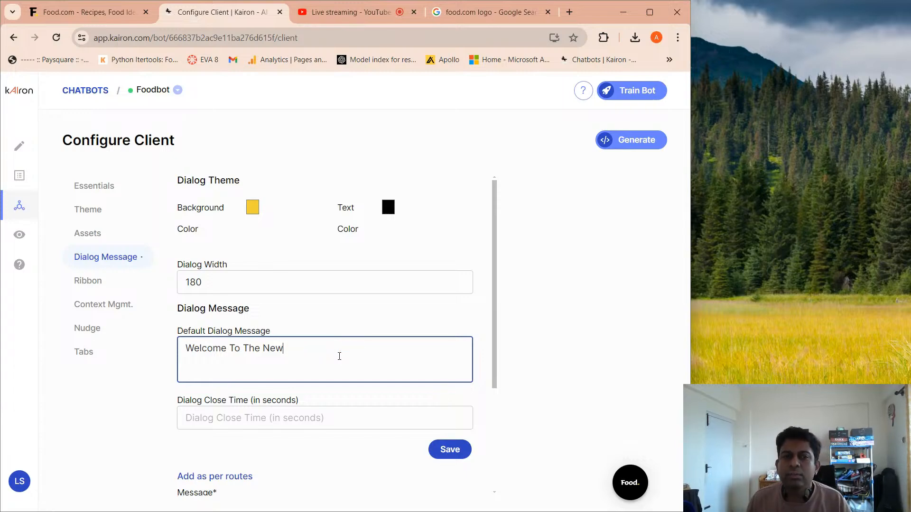
pyautogui.write('Food.com ')
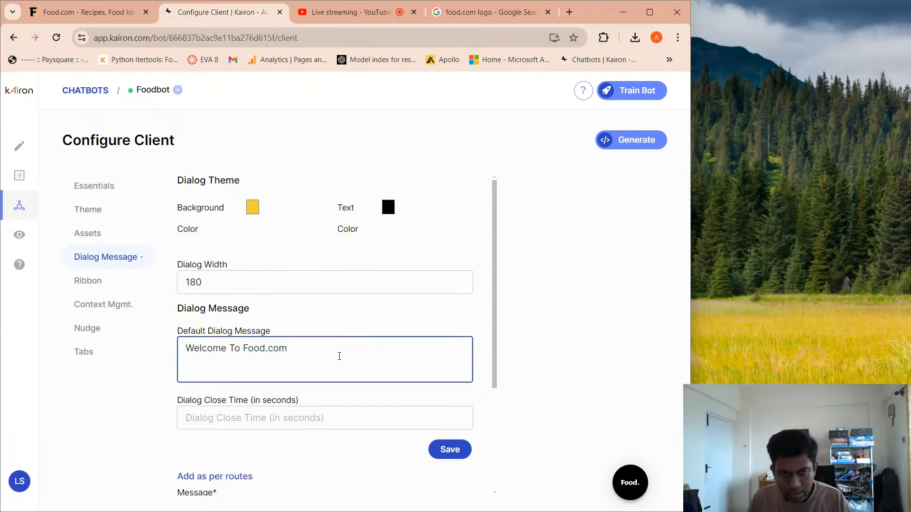
# Extend the default dialog message to "Welcome To Food.com ! I am here to Answer Queries" and save the configuration
pyautogui.write('! I am ')
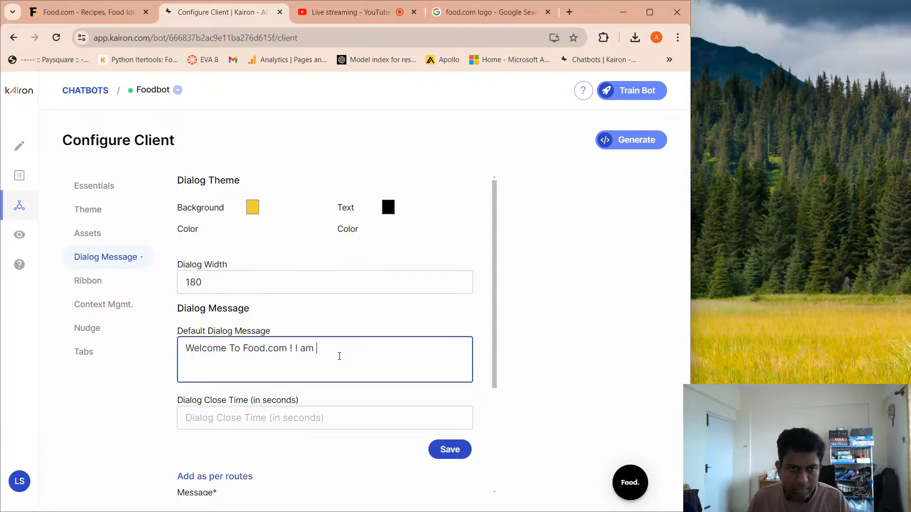
pyautogui.write('here to answer')
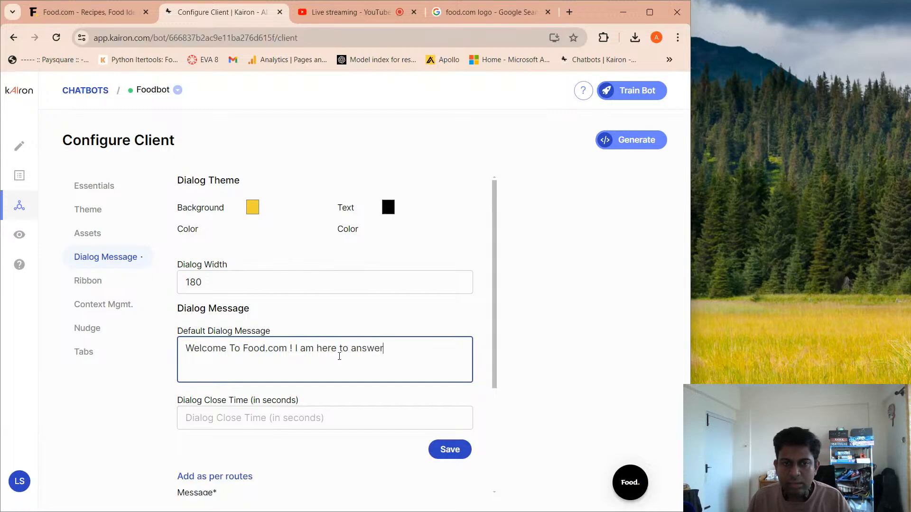
pyautogui.press('BackSpace')
pyautogui.press('BackSpace')
pyautogui.press('BackSpace')
pyautogui.press('BackSpace')
pyautogui.write('Ans')
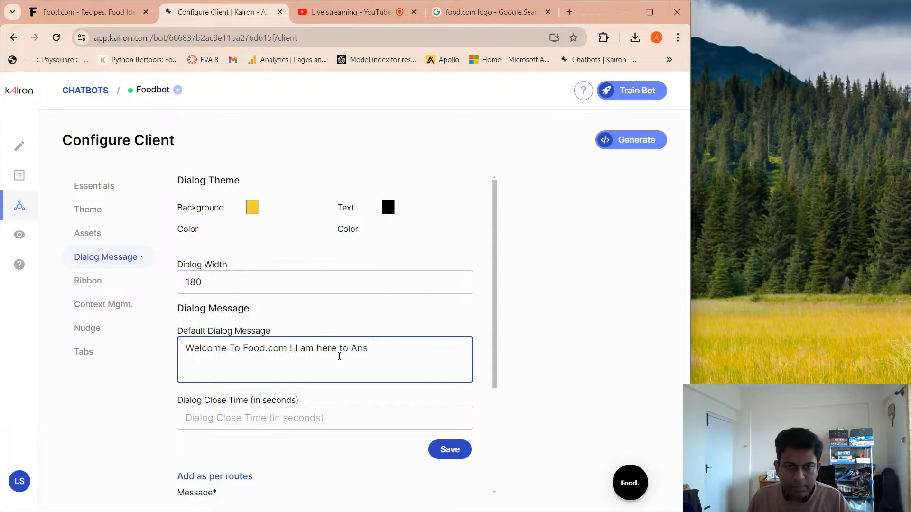
pyautogui.write('wer your')
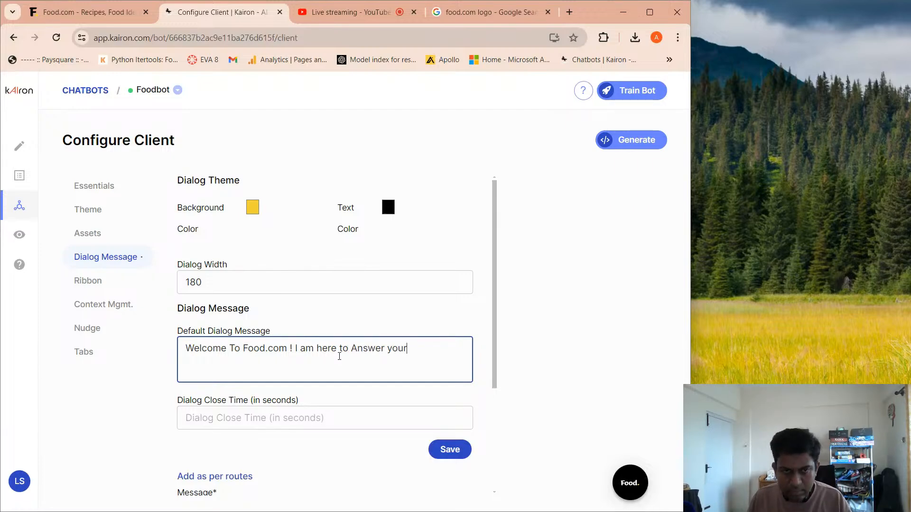
pyautogui.press('BackSpace')
pyautogui.press('BackSpace')
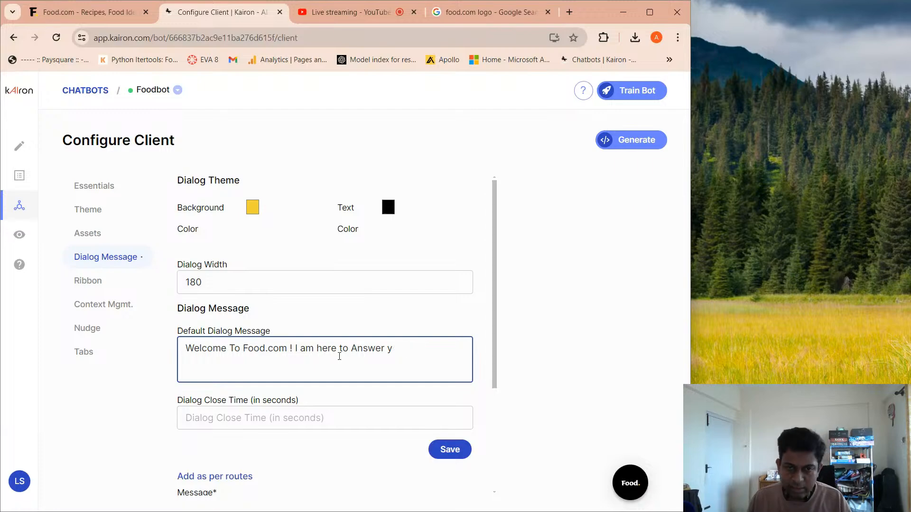
pyautogui.write('Queires')
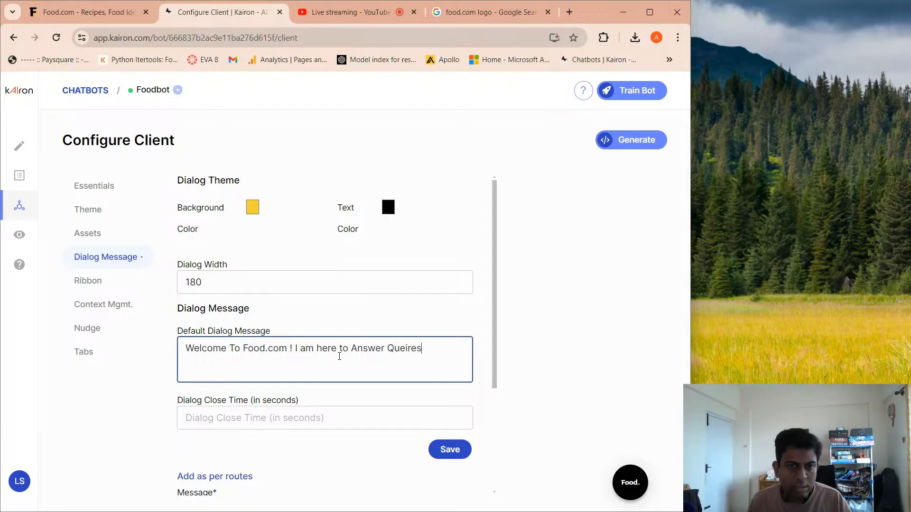
pyautogui.press('BackSpace')
pyautogui.press('BackSpace')
pyautogui.press('BackSpace')
pyautogui.press('BackSpace')
pyautogui.write('ries')
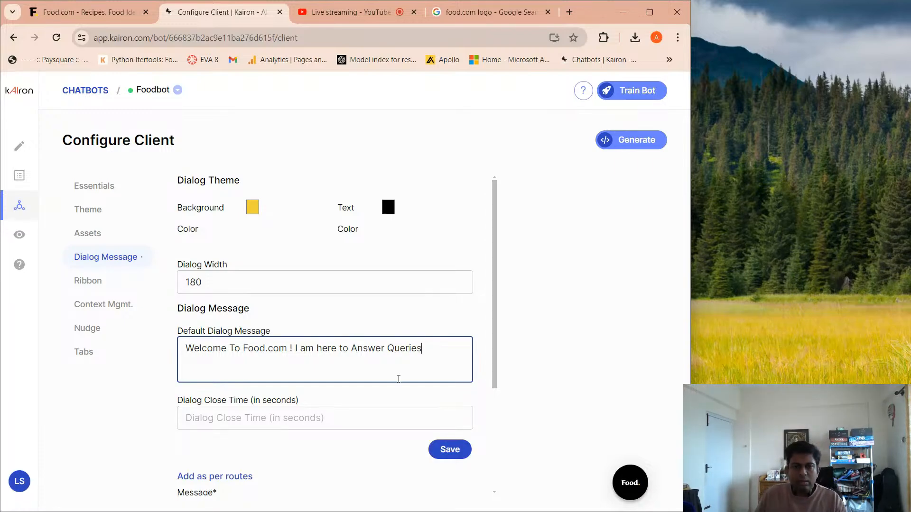
pyautogui.click(444, 452)
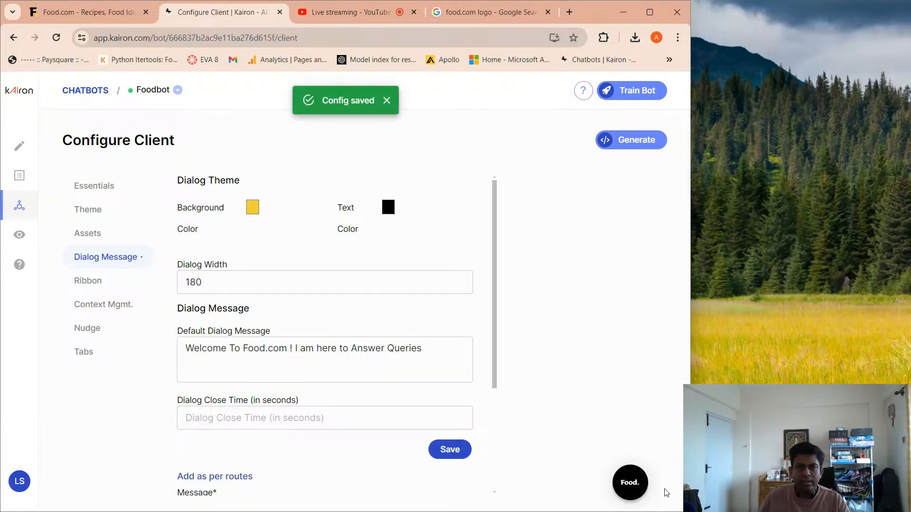
# View the route-based message settings, then briefly open and close the chat widget preview
pyautogui.scroll(-3, 366, 421)
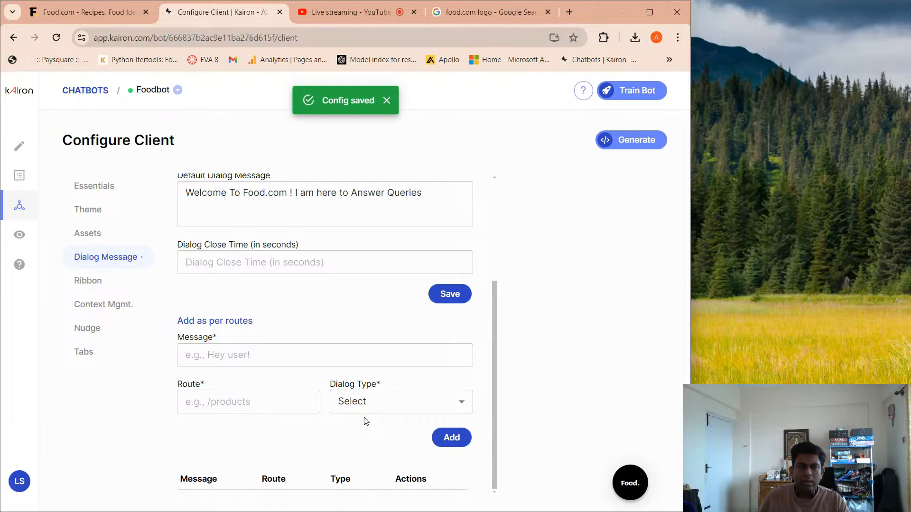
pyautogui.click(630, 483)
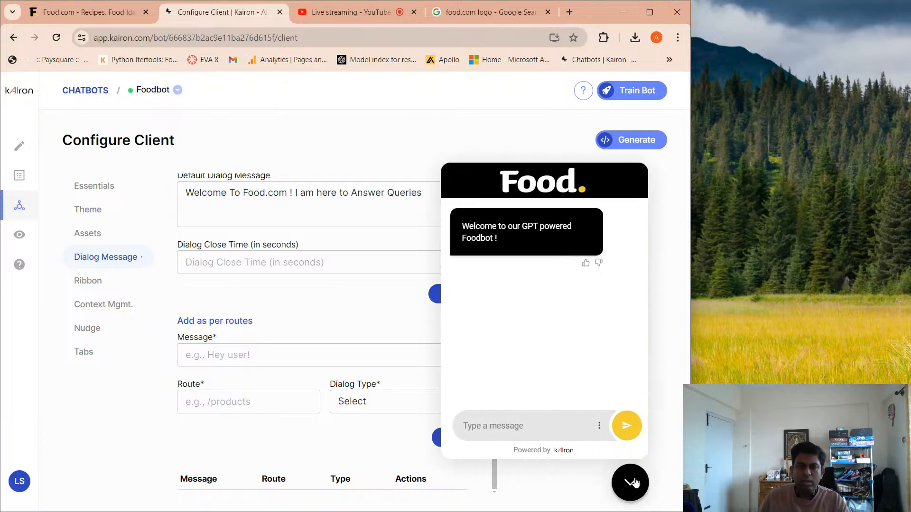
pyautogui.click(632, 483)
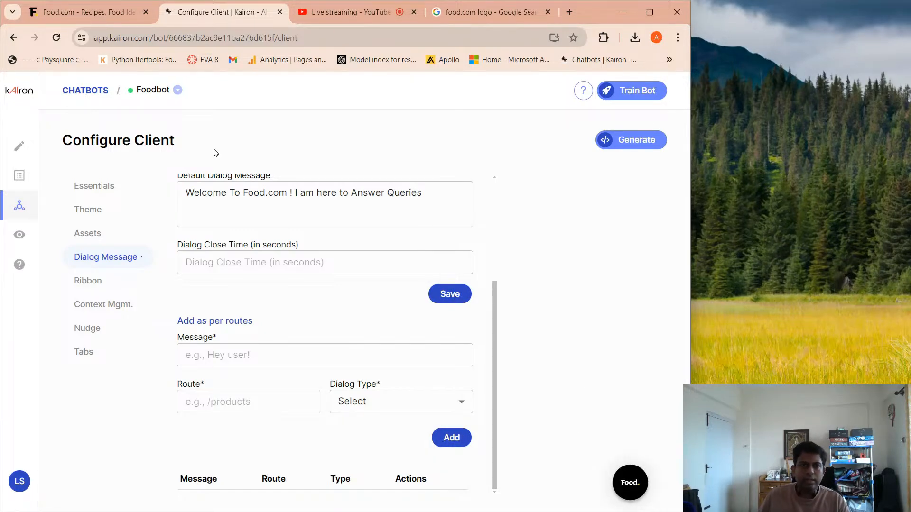
# Switch to the Food.com page, run the copied Kairon embed script with its access token in the developer console, and close the developer tools
pyautogui.click(103, 2)
pyautogui.rightClick(578, 373)
pyautogui.click(590, 369)
pyautogui.rightClick(593, 364)
pyautogui.click(606, 358)
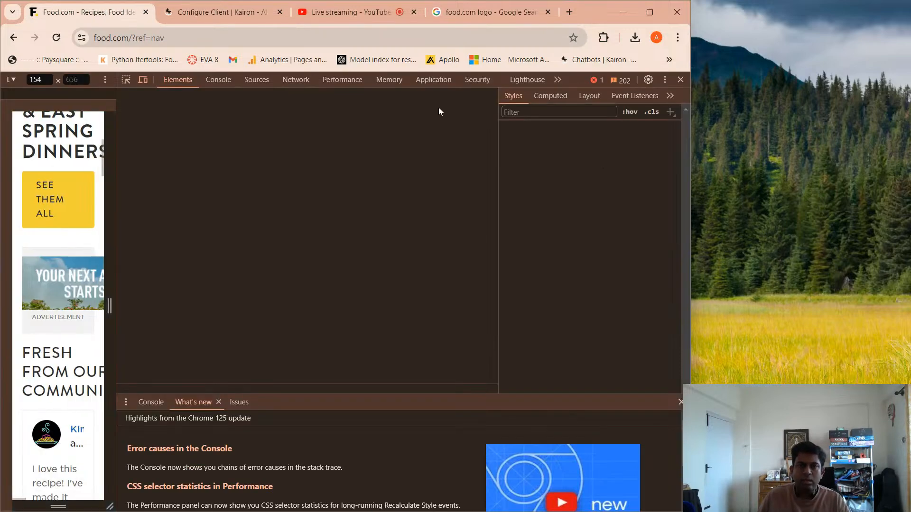
pyautogui.click(216, 80)
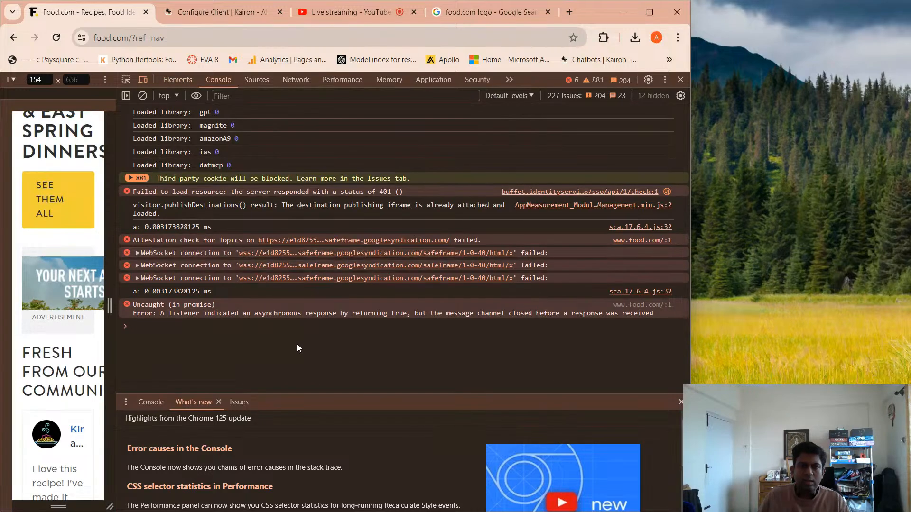
pyautogui.hotkey('ctrl', 'v')
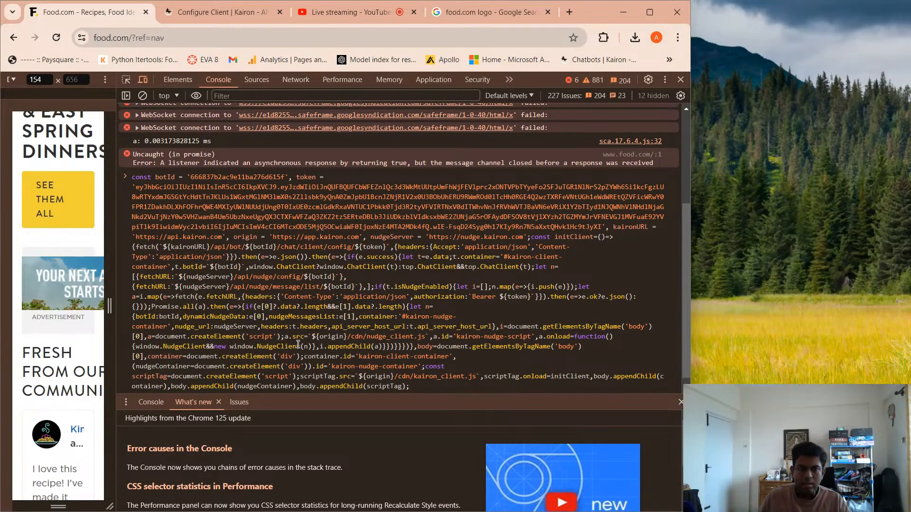
pyautogui.press('Return')
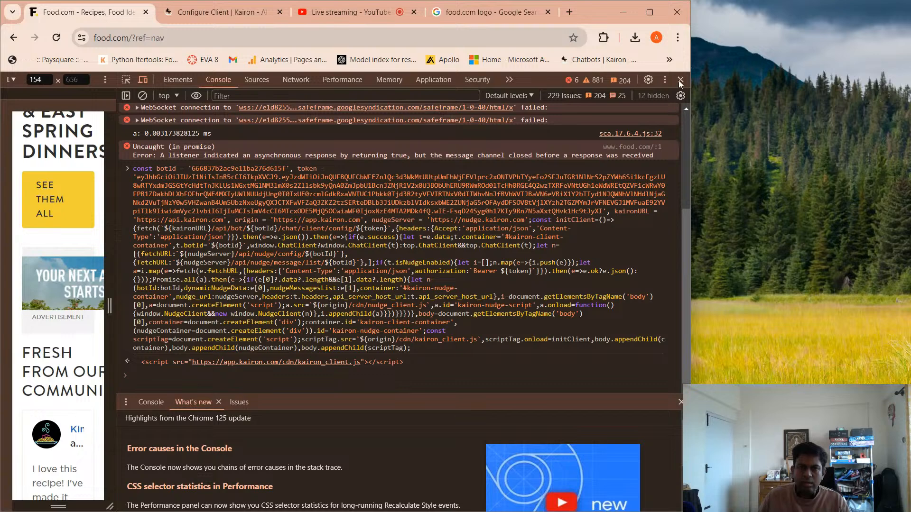
pyautogui.click(680, 79)
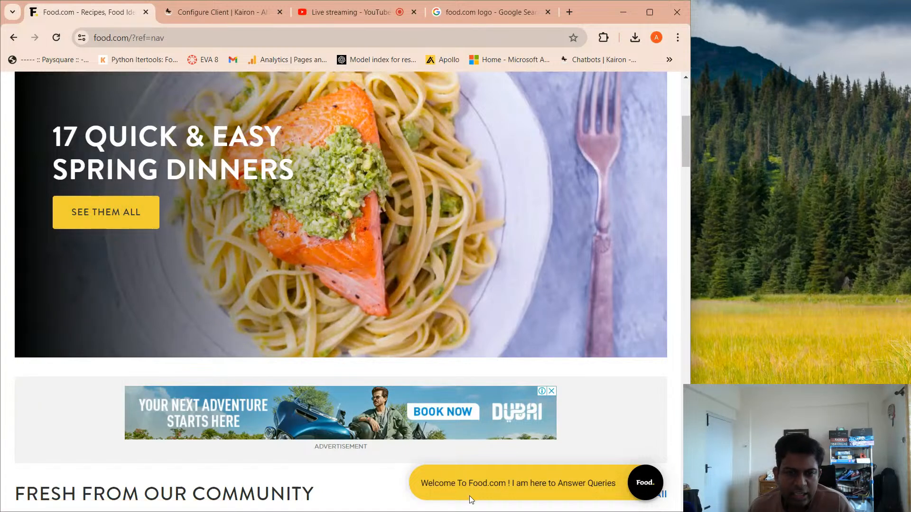
# Examine how the yellow dialog message beside the chat button looks over different sections of the Food.com page
pyautogui.scroll(-6, 161, 408)
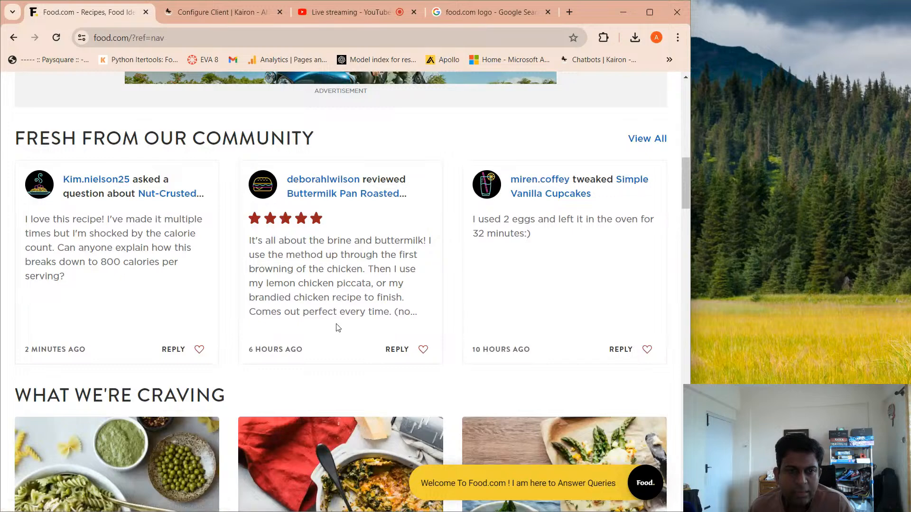
pyautogui.scroll(2, 189, 304)
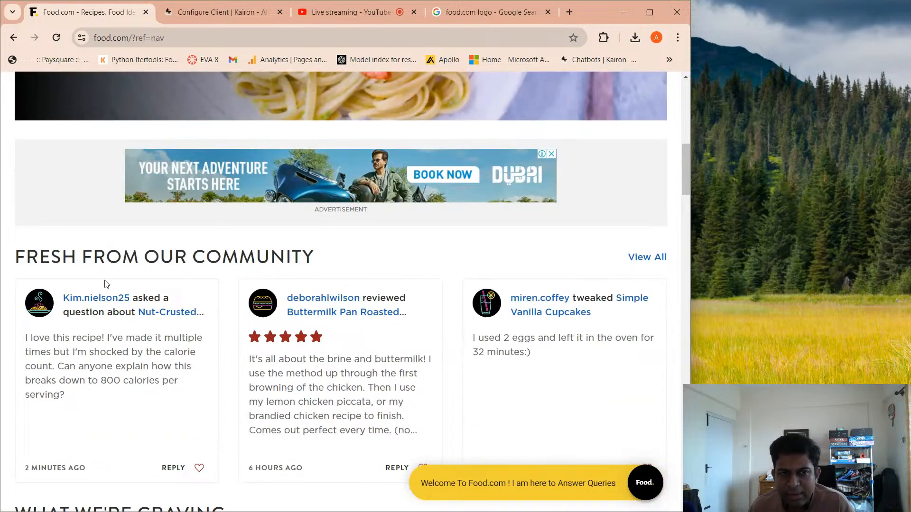
pyautogui.scroll(5, 317, 277)
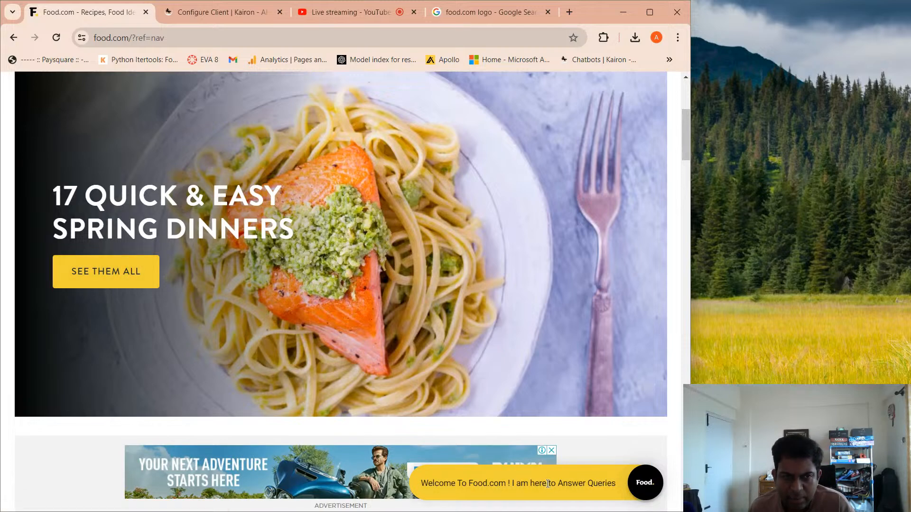
# Switch to the Kairon client configuration, replace the default dialog message with "WELCOME TO FOOD.COM ! I ANSWER QUERIES !", and save it
pyautogui.click(190, 17)
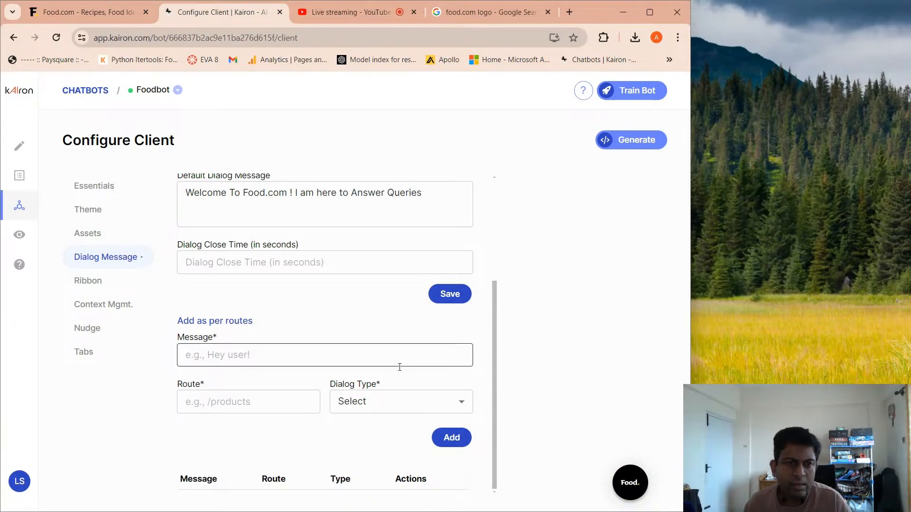
pyautogui.moveTo(425, 194); pyautogui.dragTo(112, 167)
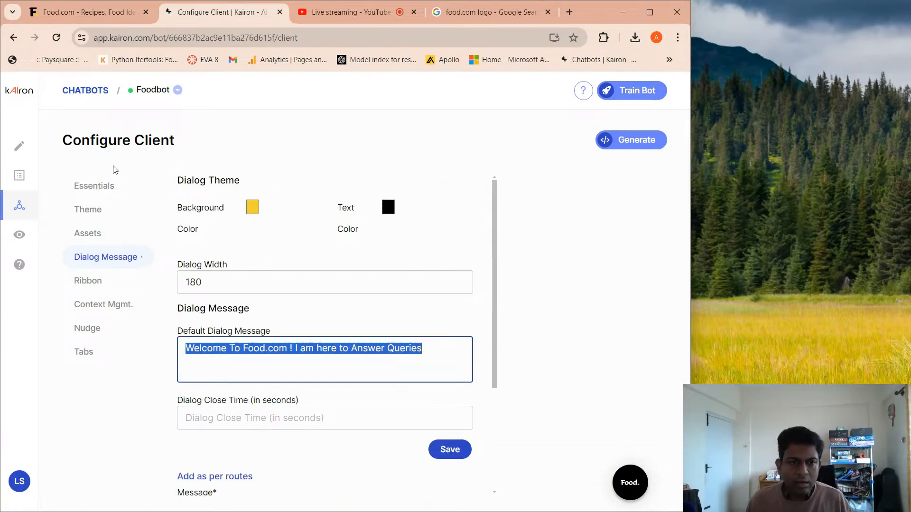
pyautogui.write('WELCOME TO ')
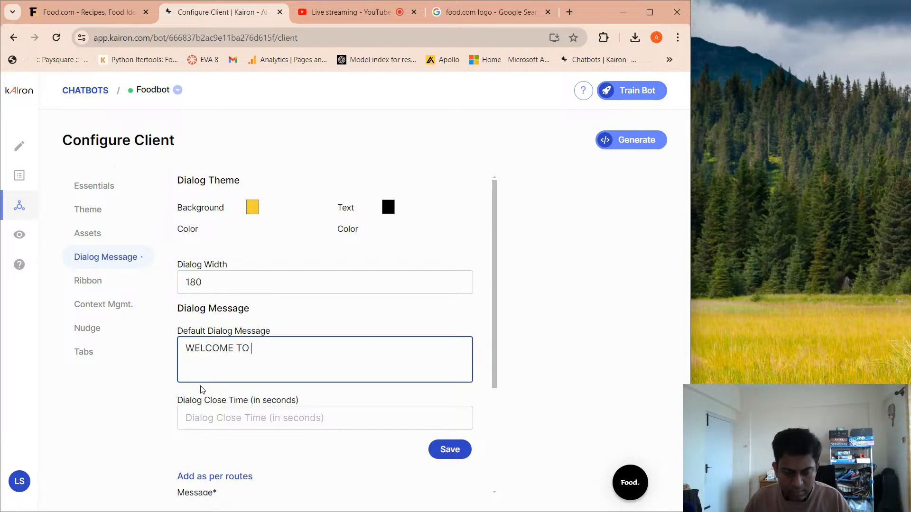
pyautogui.write('FOOD')
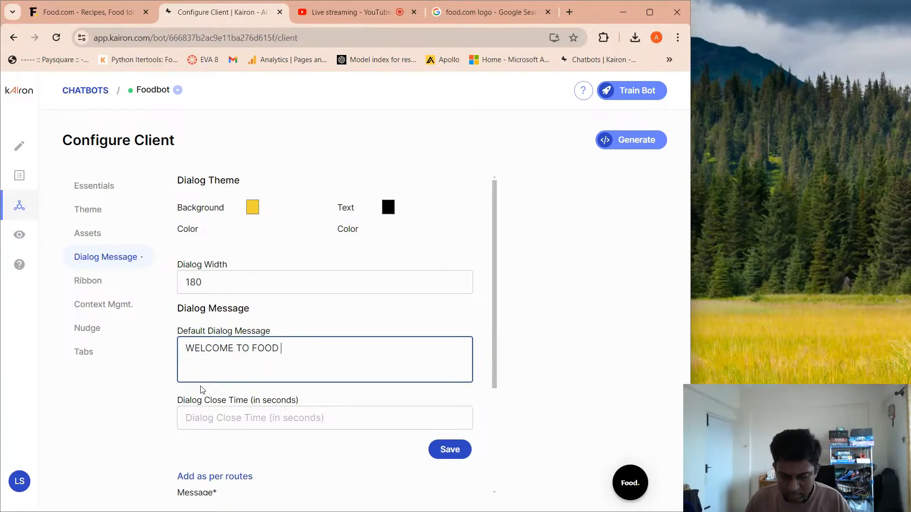
pyautogui.write('.COM')
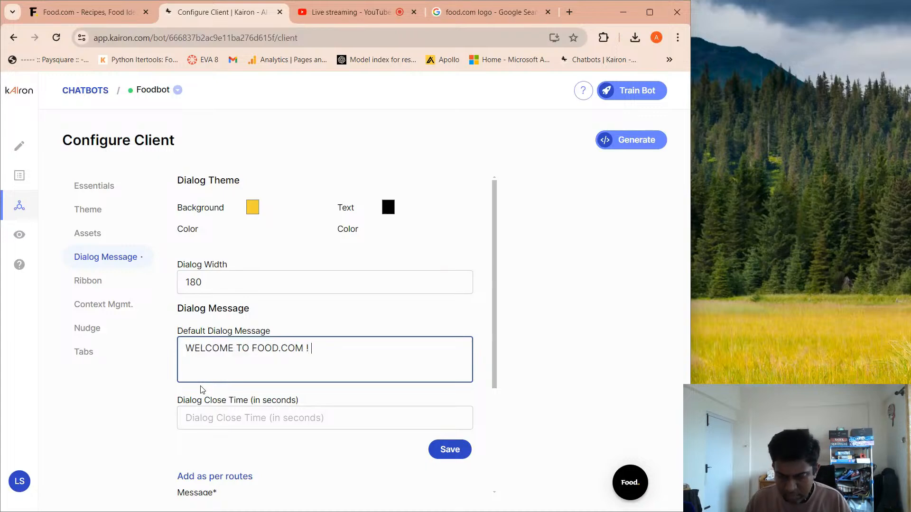
pyautogui.write(' ! I ANSWER')
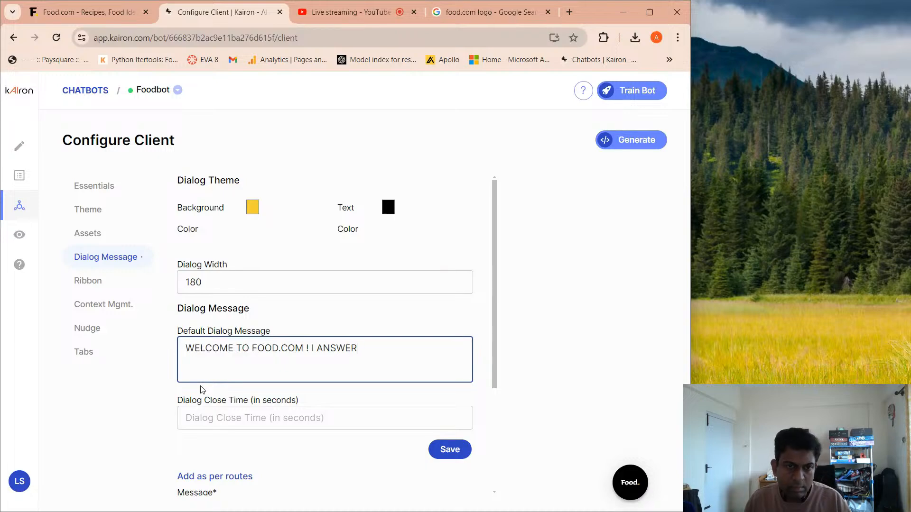
pyautogui.write(' QUERIES')
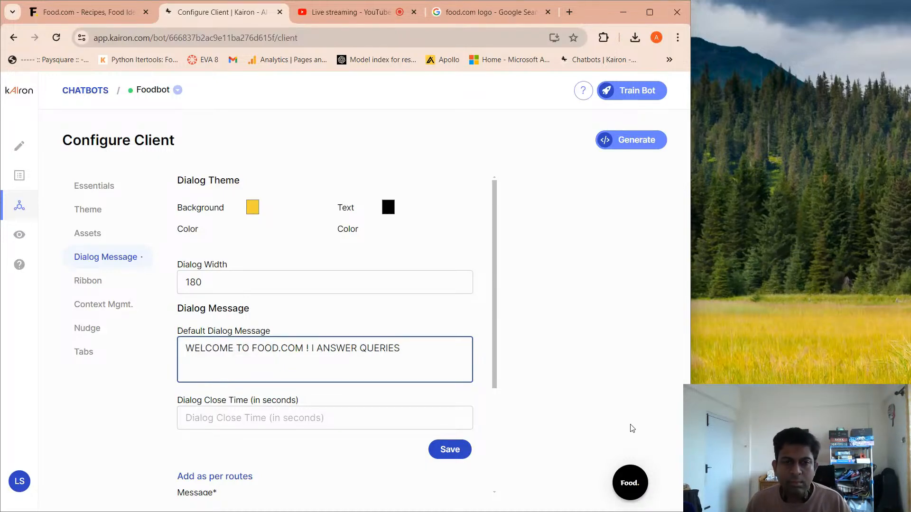
pyautogui.write(' !')
pyautogui.click(509, 413)
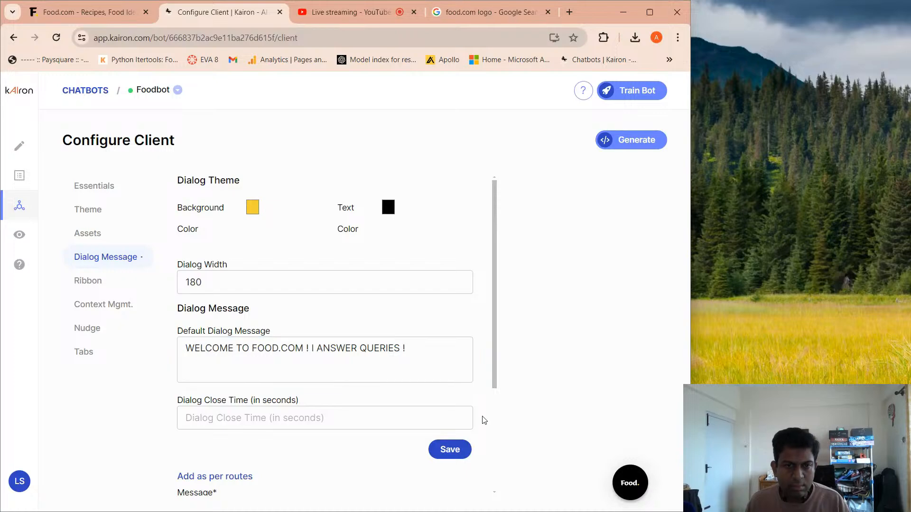
pyautogui.click(445, 449)
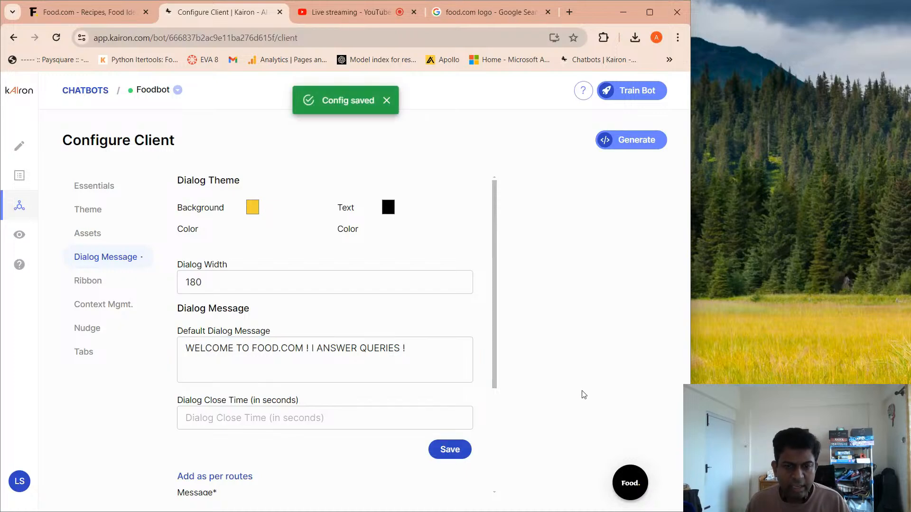
# Switch to the Food.com page, rerun the embed script containing the access token in the developer console, and check the updated dialog message
pyautogui.click(95, 4)
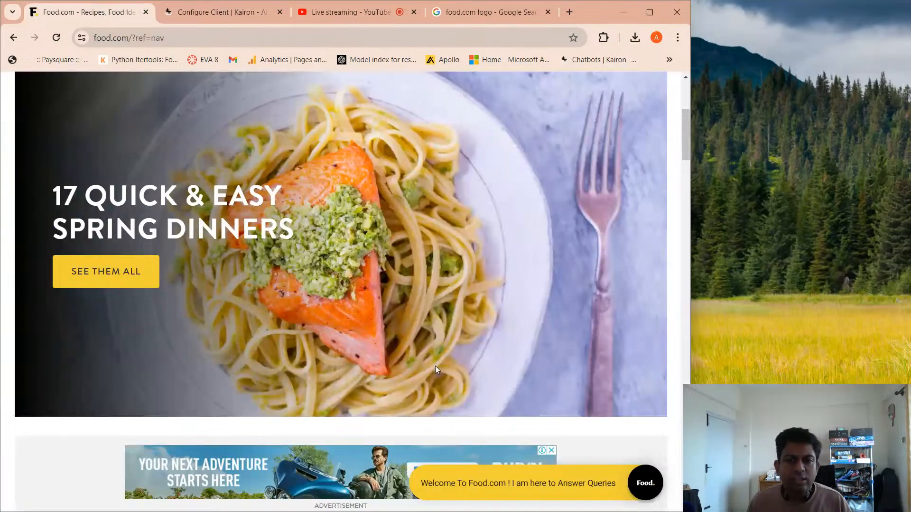
pyautogui.rightClick(583, 422)
pyautogui.click(613, 408)
pyautogui.click(216, 80)
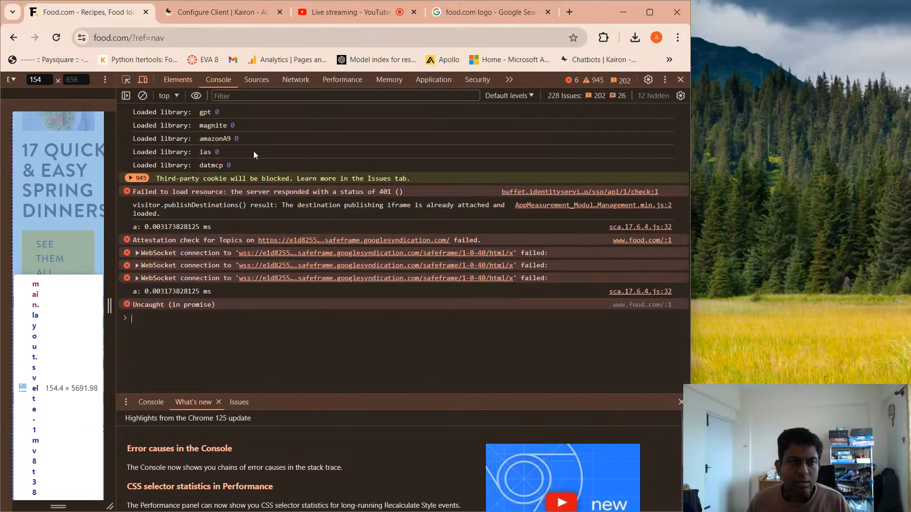
pyautogui.hotkey('ctrl', 'v')
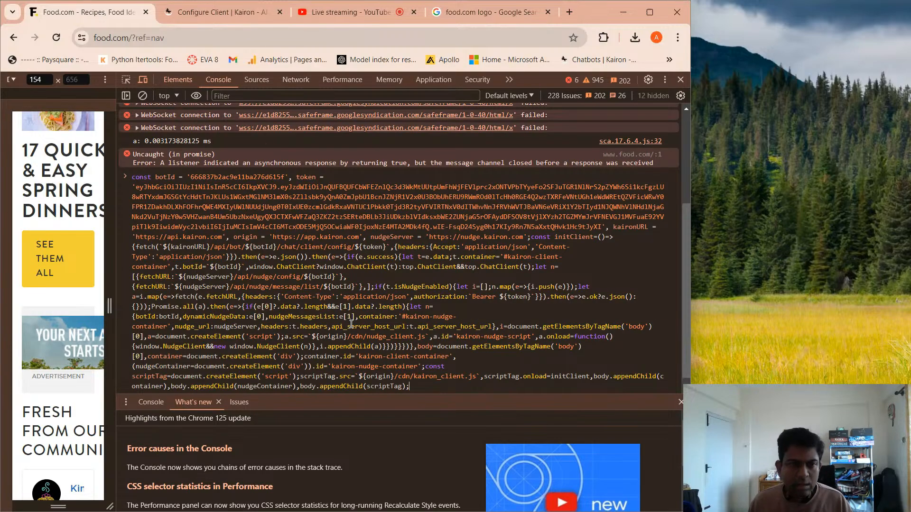
pyautogui.press('Return')
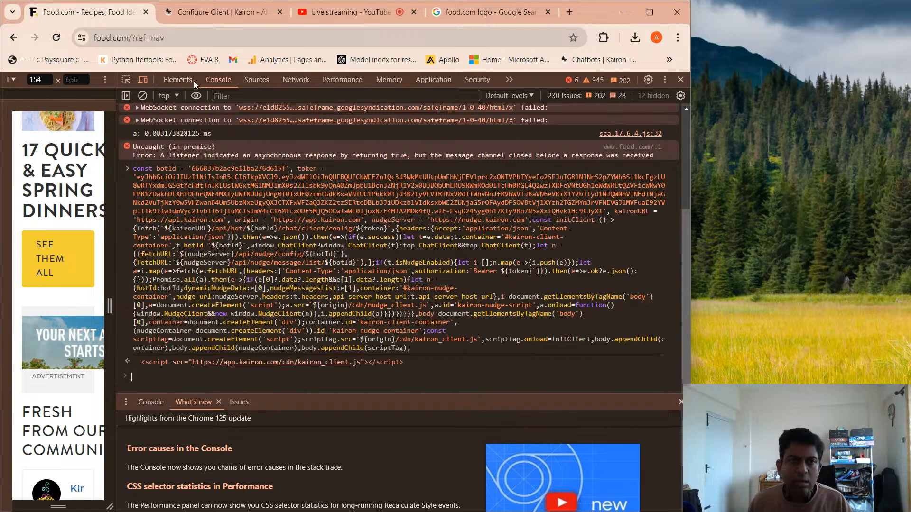
pyautogui.click(680, 81)
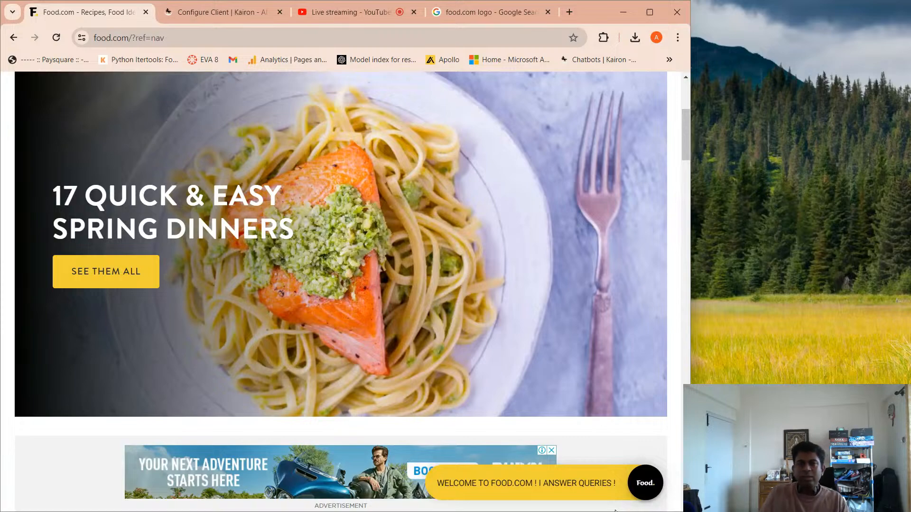
pyautogui.scroll(-10, 582, 443)
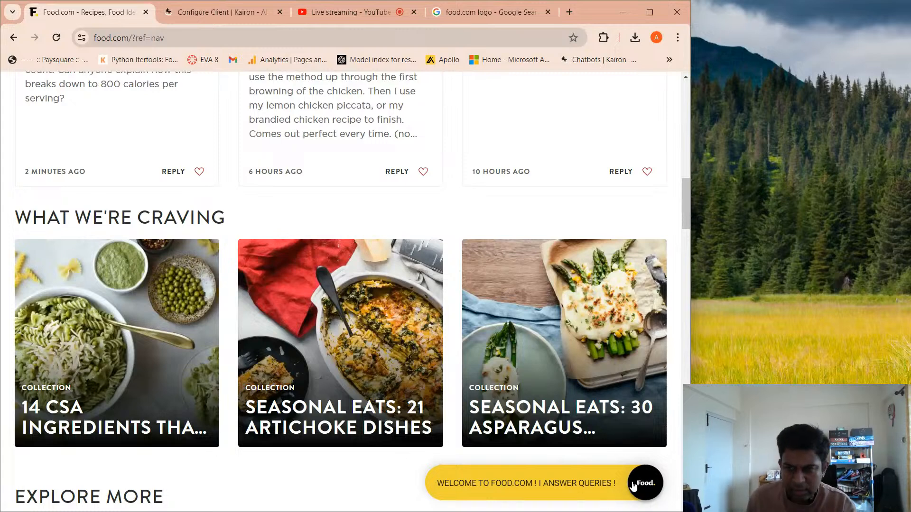
# Return to the Kairon client configuration, set the dialog close time to 5 seconds, and save
pyautogui.click(247, 13)
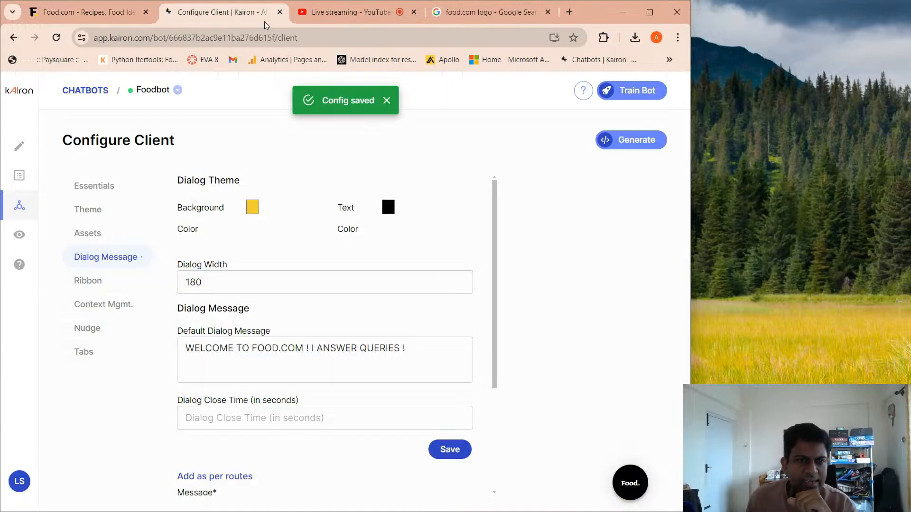
pyautogui.scroll(3, 403, 316)
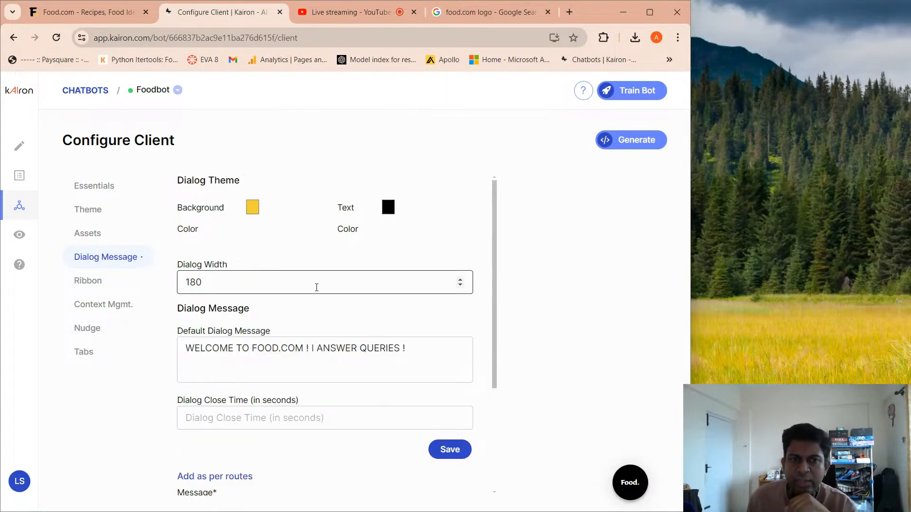
pyautogui.click(356, 421)
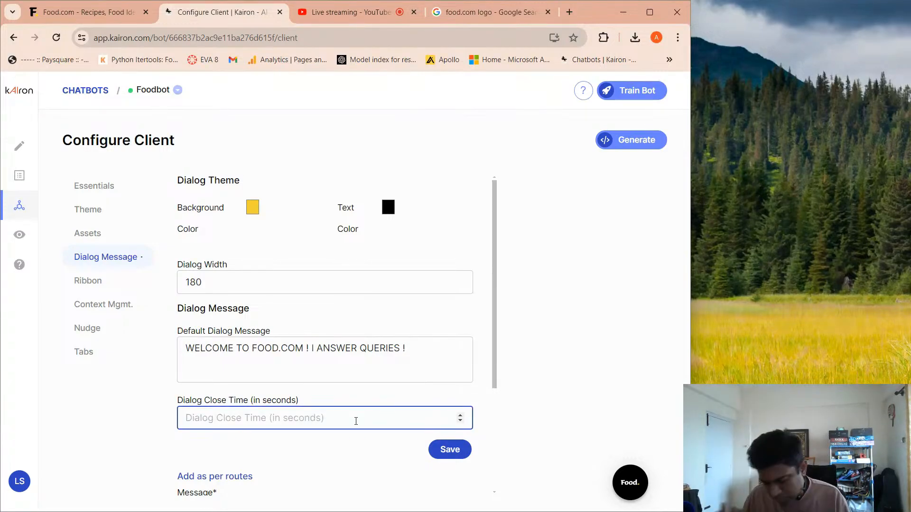
pyautogui.write('5')
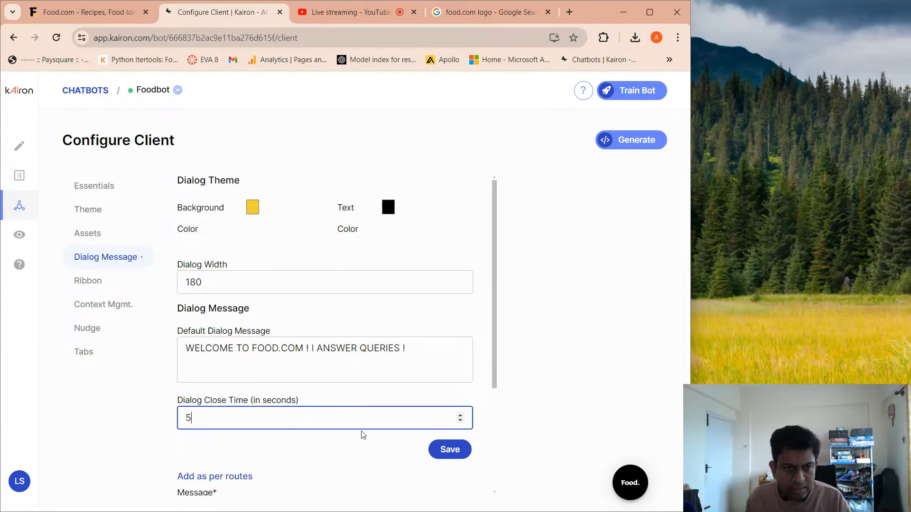
pyautogui.click(458, 449)
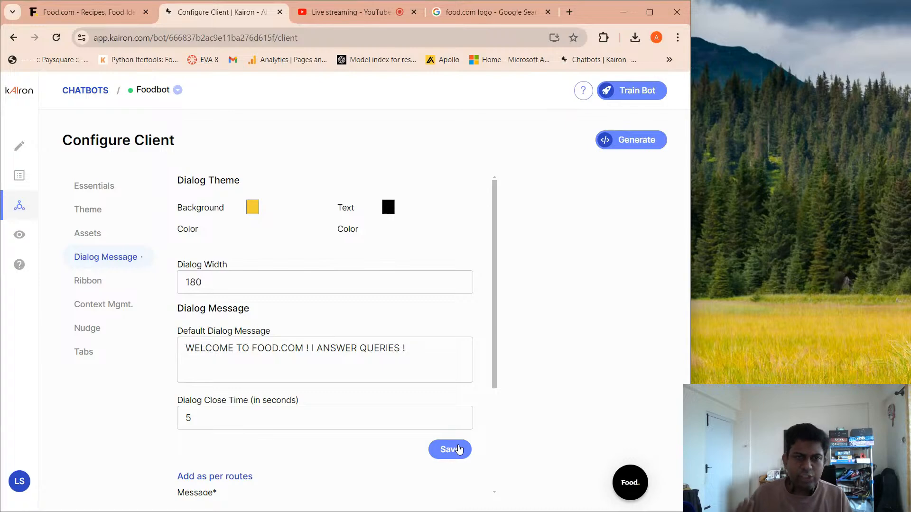
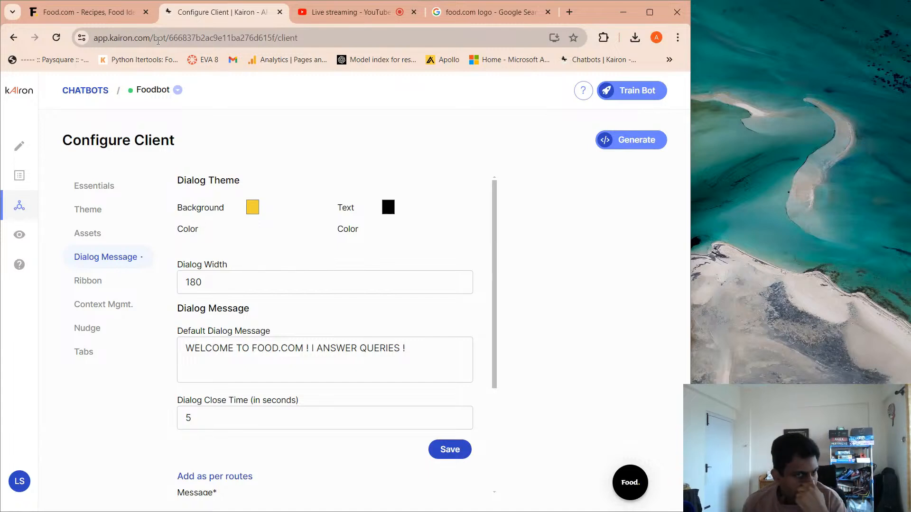
# Test the chat widget preview by sending the message "hi", then close the preview
pyautogui.click(629, 482)
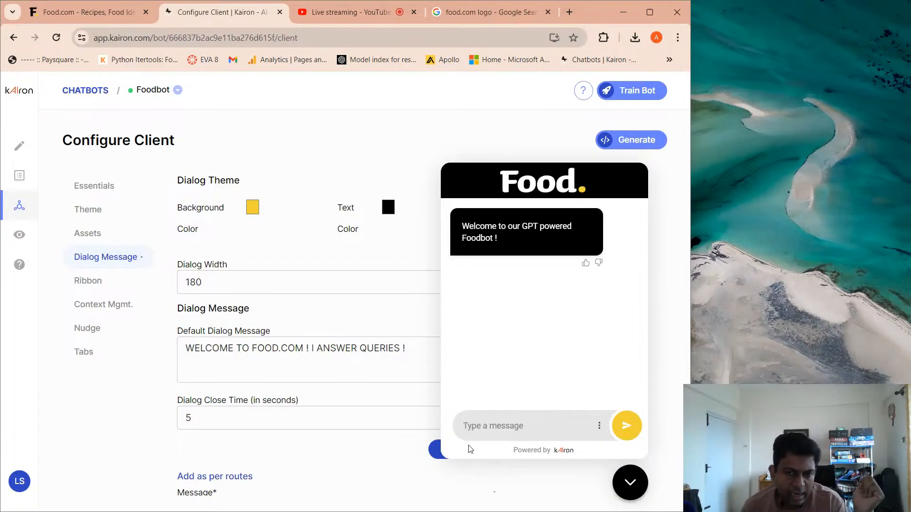
pyautogui.click(509, 427)
pyautogui.write('hi')
pyautogui.press('Return')
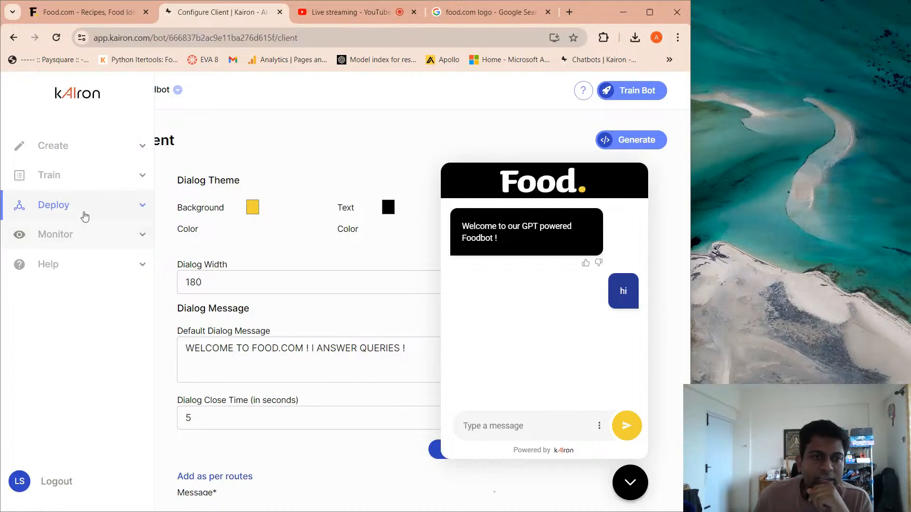
pyautogui.scroll(-1, 300, 399)
pyautogui.scroll(-3, 301, 399)
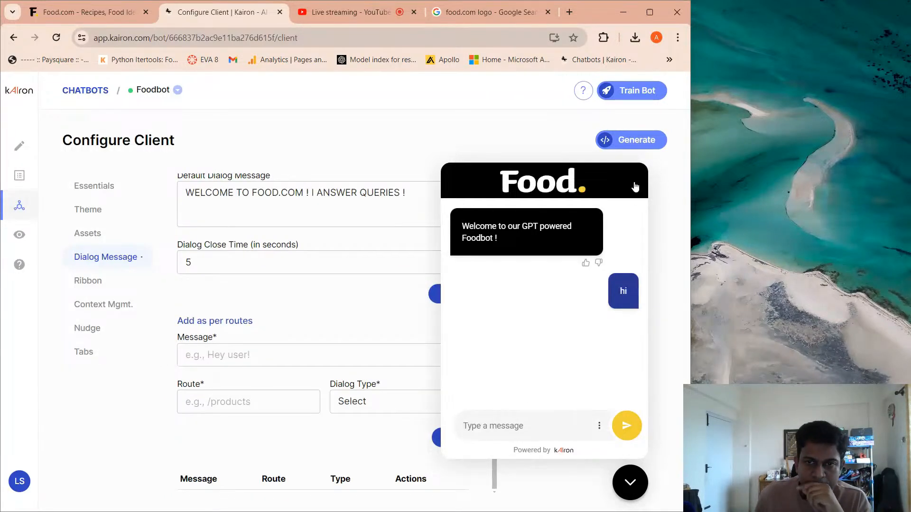
pyautogui.click(624, 472)
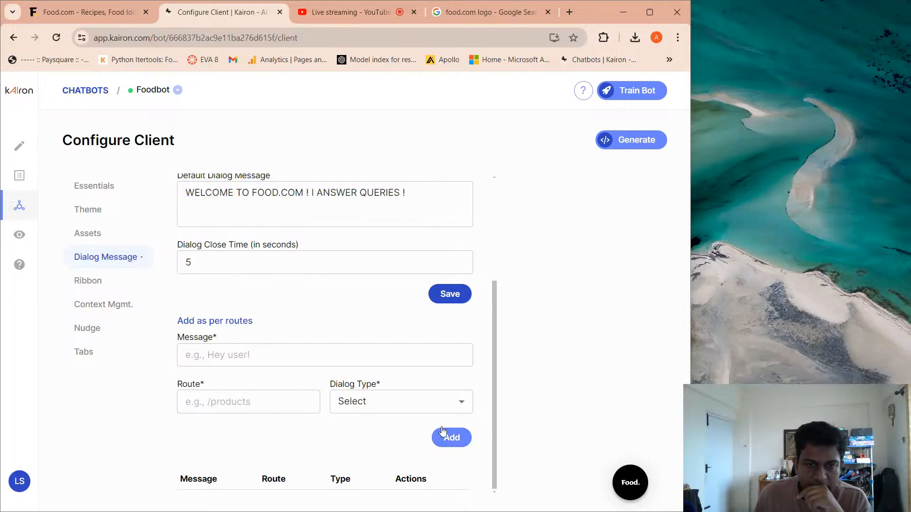
# Set the theme's user background color to black by sampling the bot background swatch, save, and check it in the chat preview
pyautogui.click(94, 186)
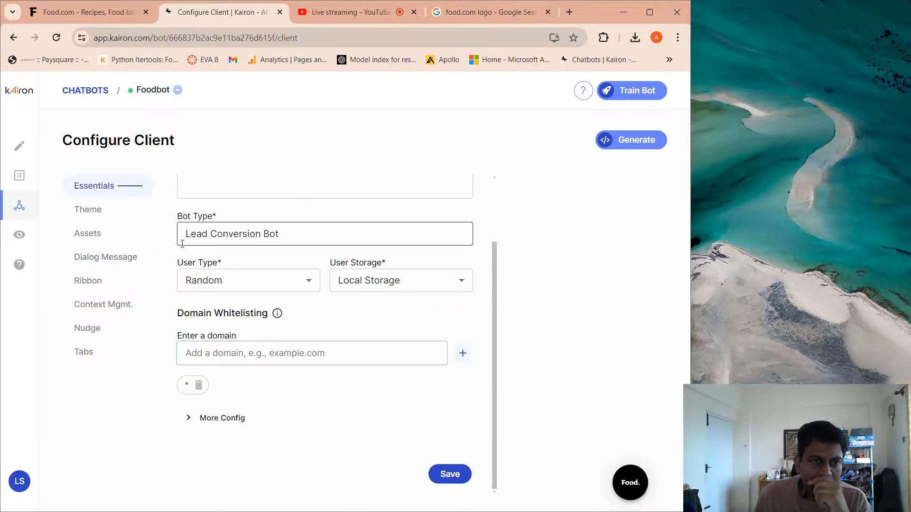
pyautogui.scroll(2, 309, 237)
pyautogui.click(88, 209)
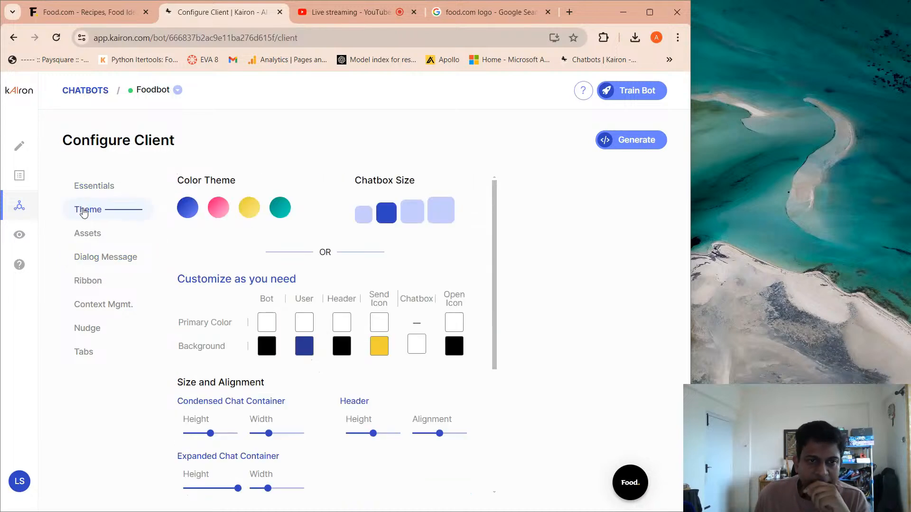
pyautogui.click(298, 351)
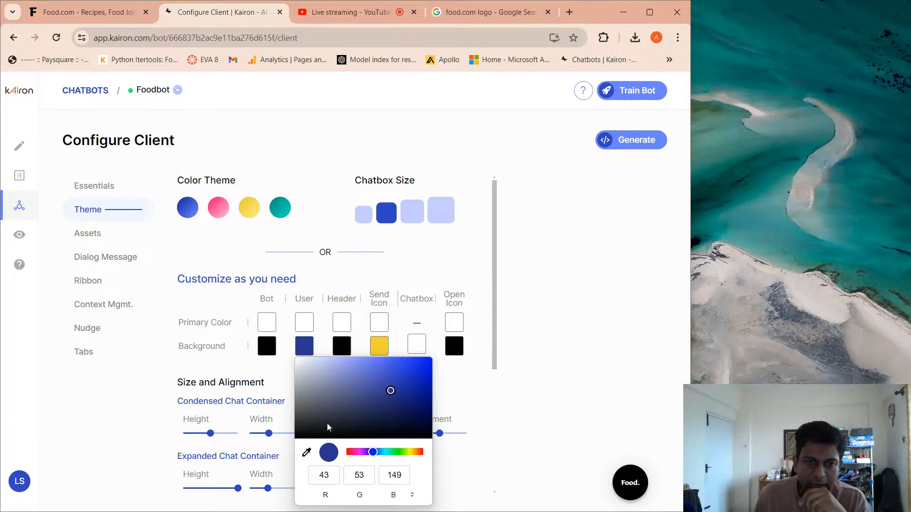
pyautogui.click(307, 452)
pyautogui.click(264, 346)
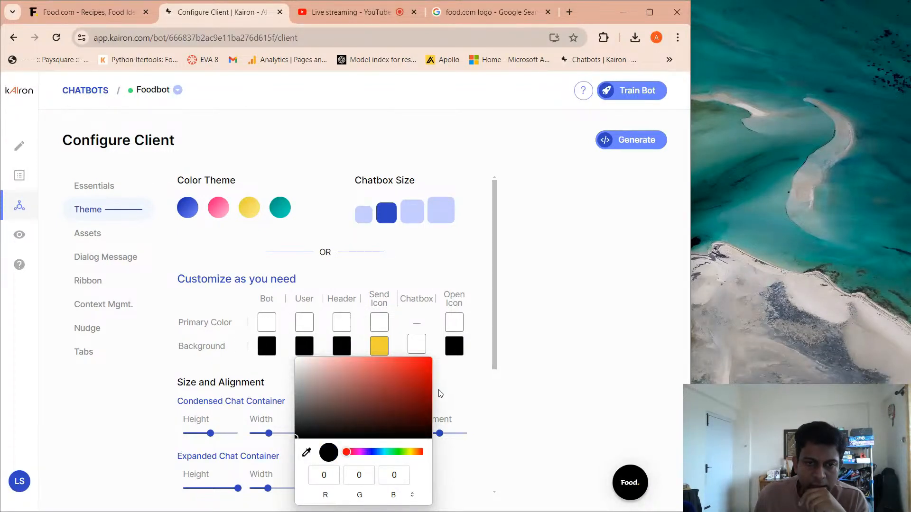
pyautogui.click(477, 385)
pyautogui.scroll(-4, 469, 382)
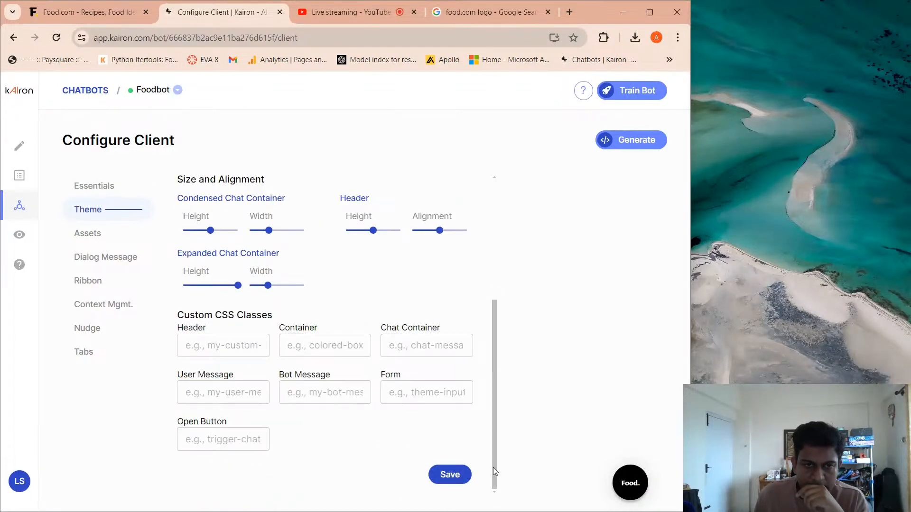
pyautogui.click(624, 485)
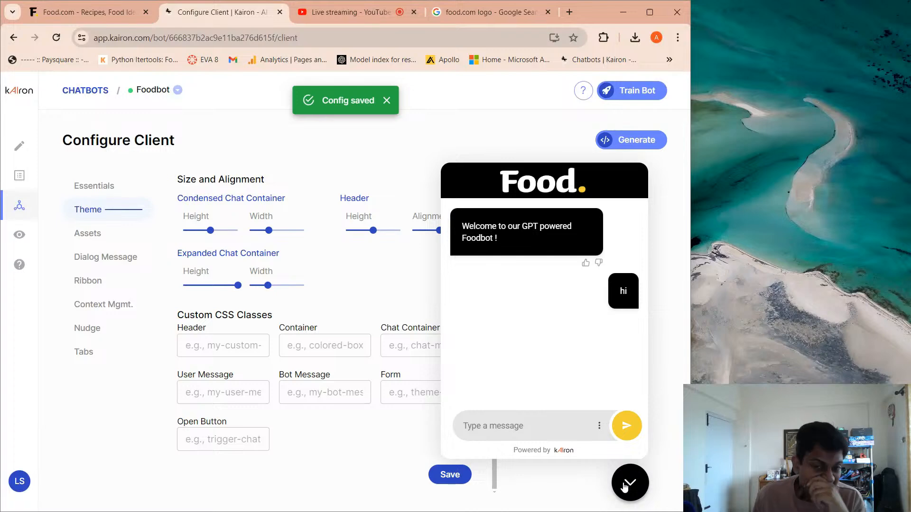
pyautogui.click(624, 485)
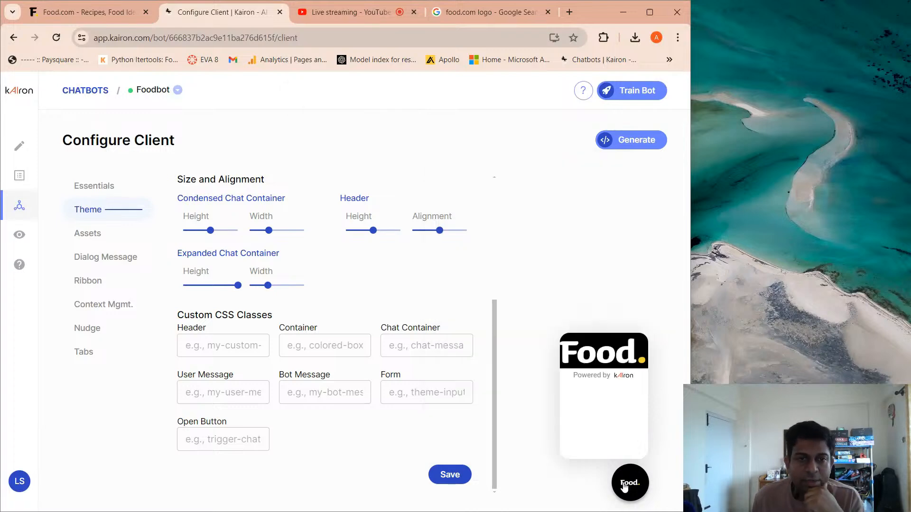
# Review the theme and dialog message settings, then open the ribbon settings
pyautogui.scroll(4, 347, 280)
pyautogui.scroll(-4, 355, 284)
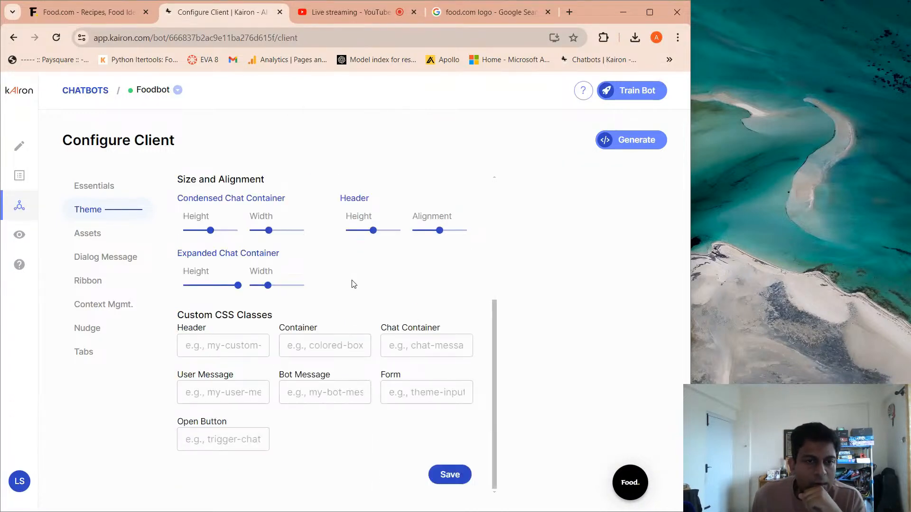
pyautogui.click(109, 259)
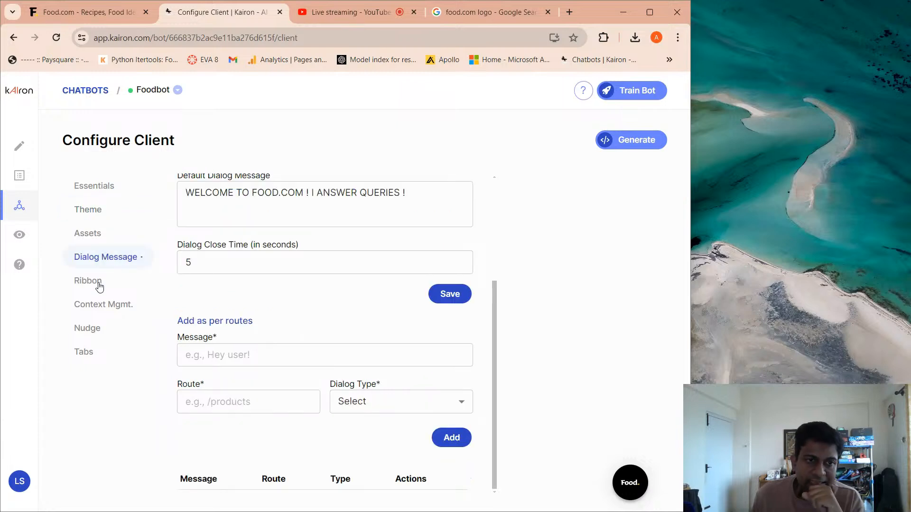
pyautogui.click(97, 283)
pyautogui.scroll(1, 341, 249)
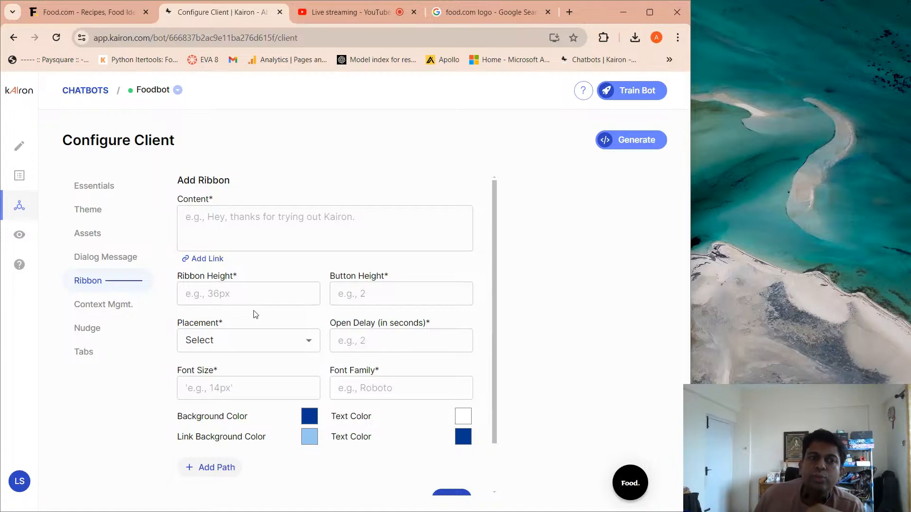
# Enter "30 % OFF ON OUR RECIPE BOOK" as the new ribbon's content
pyautogui.click(276, 221)
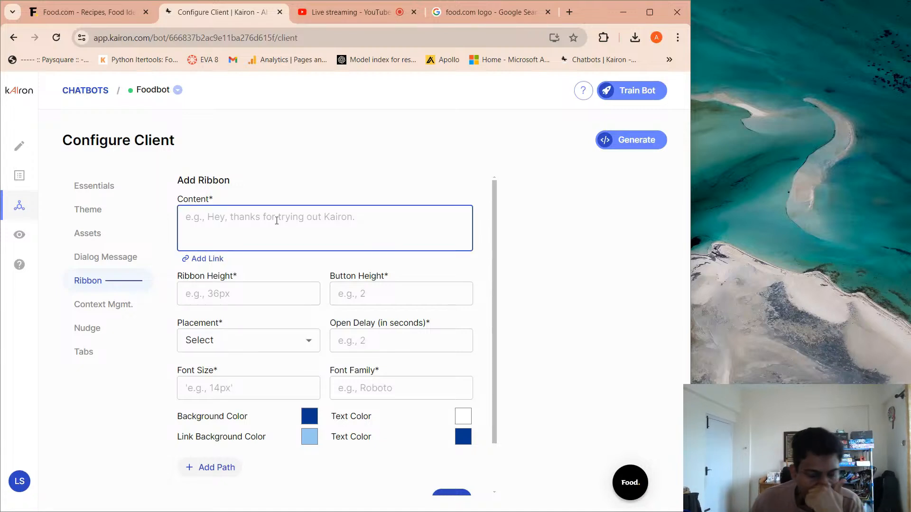
pyautogui.write('30 % OFF ON ALL')
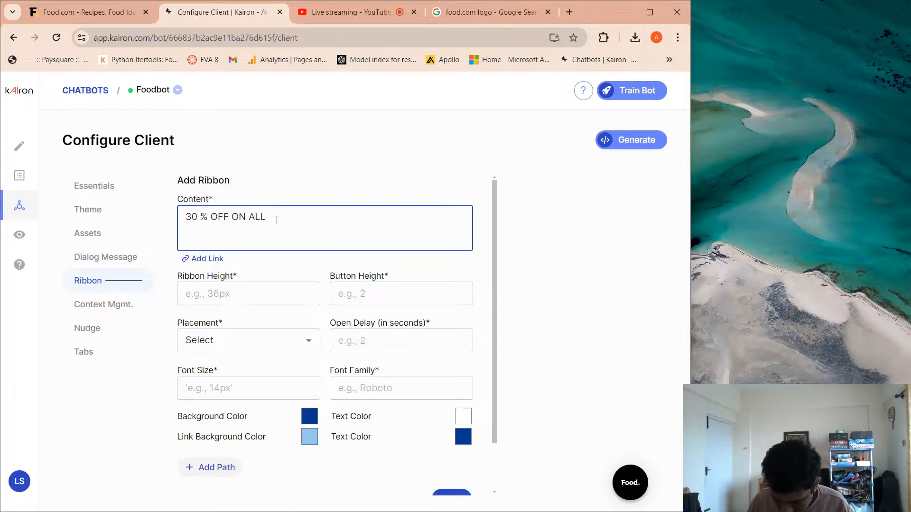
pyautogui.write(' RECIPE')
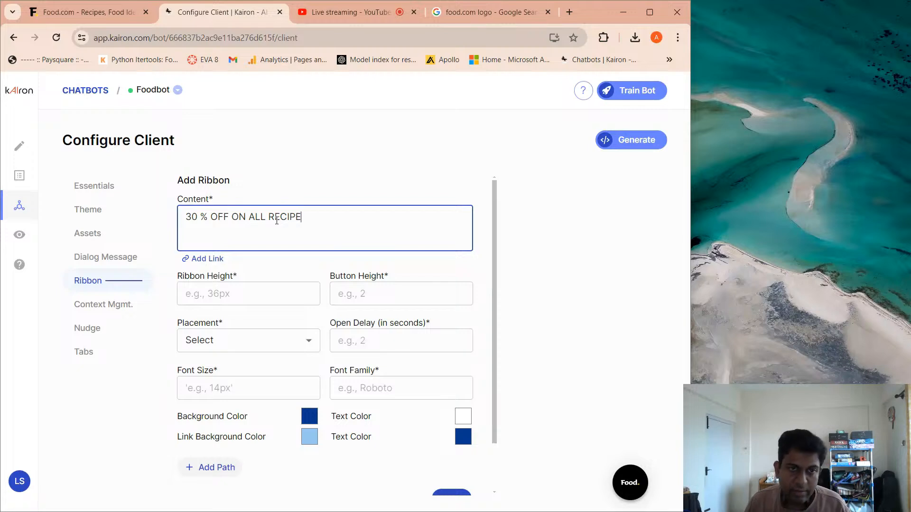
pyautogui.press('BackSpace')
pyautogui.press('BackSpace')
pyautogui.press('BackSpace')
pyautogui.press('BackSpace')
pyautogui.press('BackSpace')
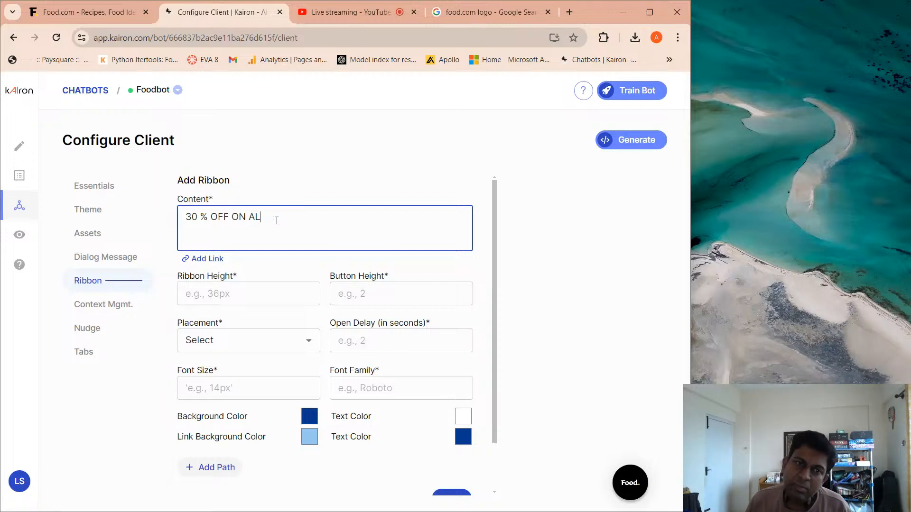
pyautogui.press('BackSpace')
pyautogui.press('BackSpace')
pyautogui.press('BackSpace')
pyautogui.write('OUR')
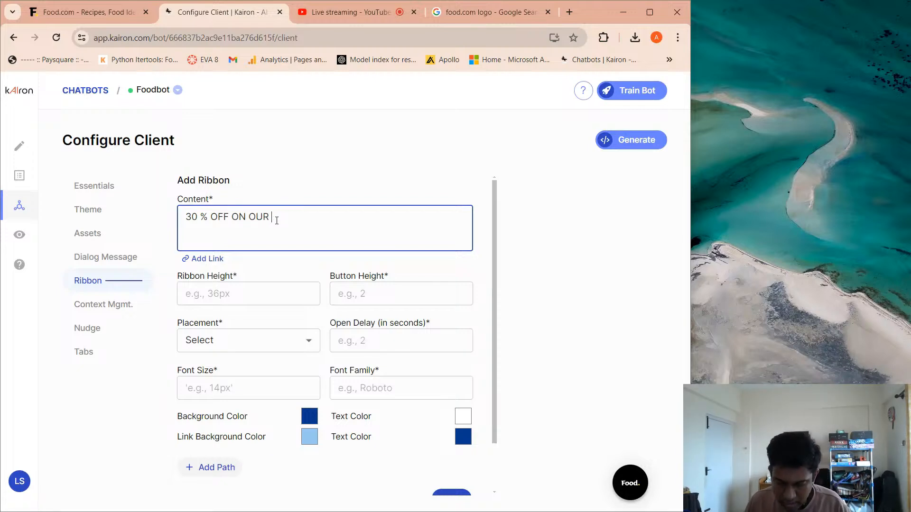
pyautogui.write(' RECIPE BOOK')
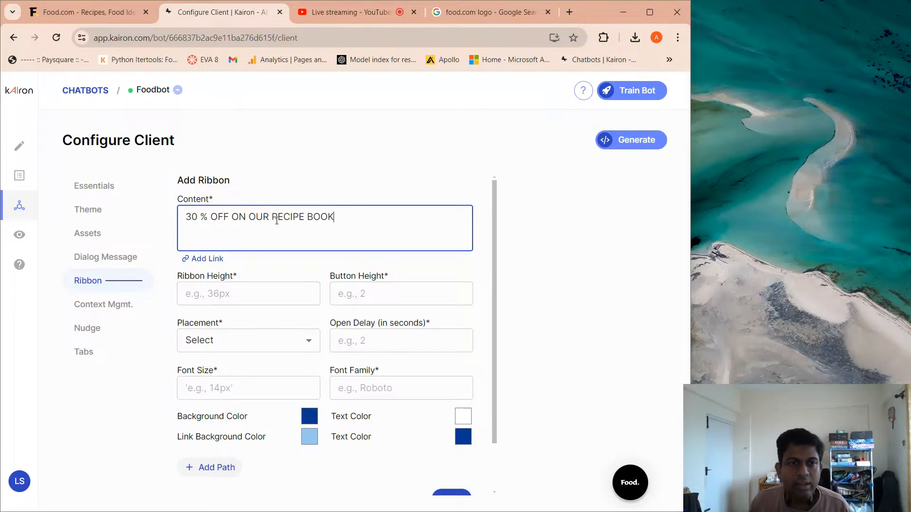
# Set the ribbon's background color to black and its text color to yellow by sampling the Food. chat widget logo
pyautogui.scroll(-2, 299, 266)
pyautogui.click(309, 362)
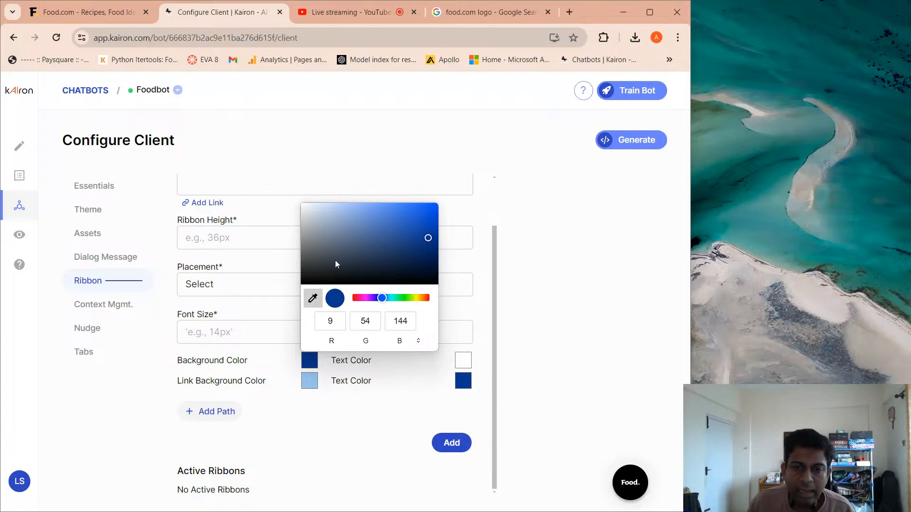
pyautogui.click(630, 476)
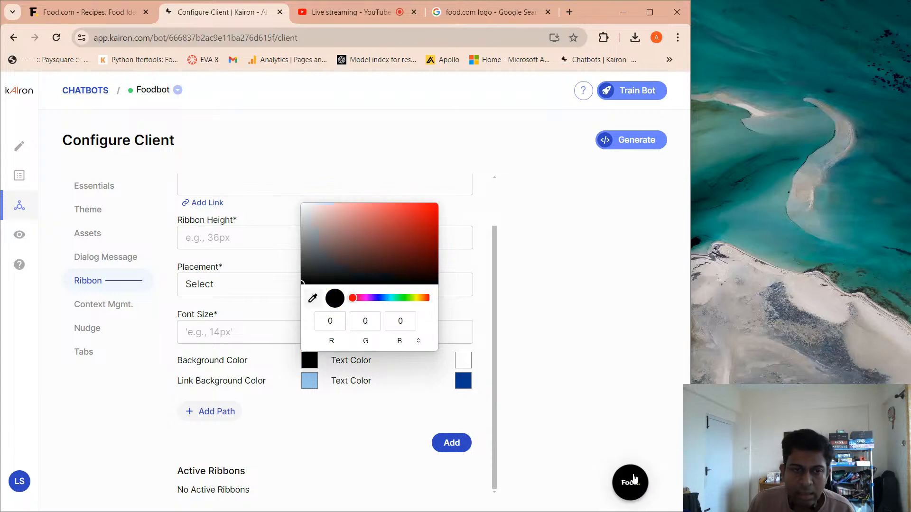
pyautogui.click(380, 429)
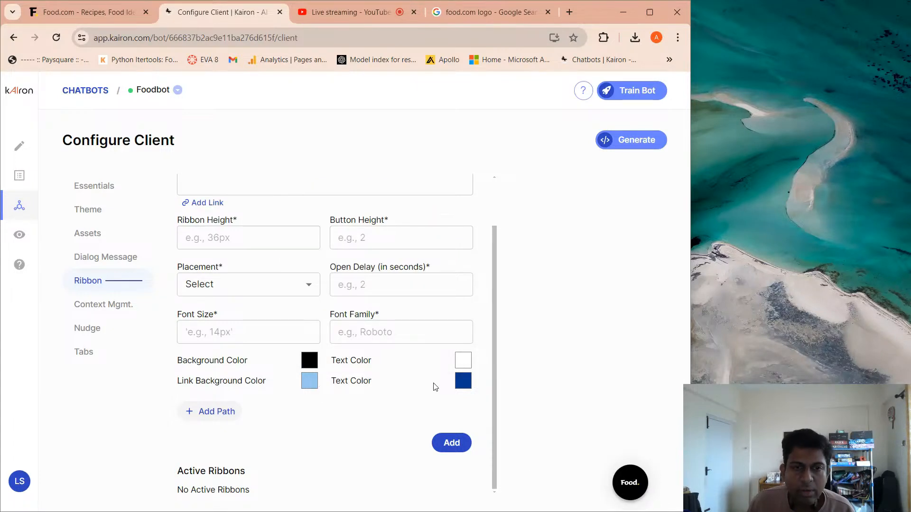
pyautogui.click(464, 360)
pyautogui.click(466, 299)
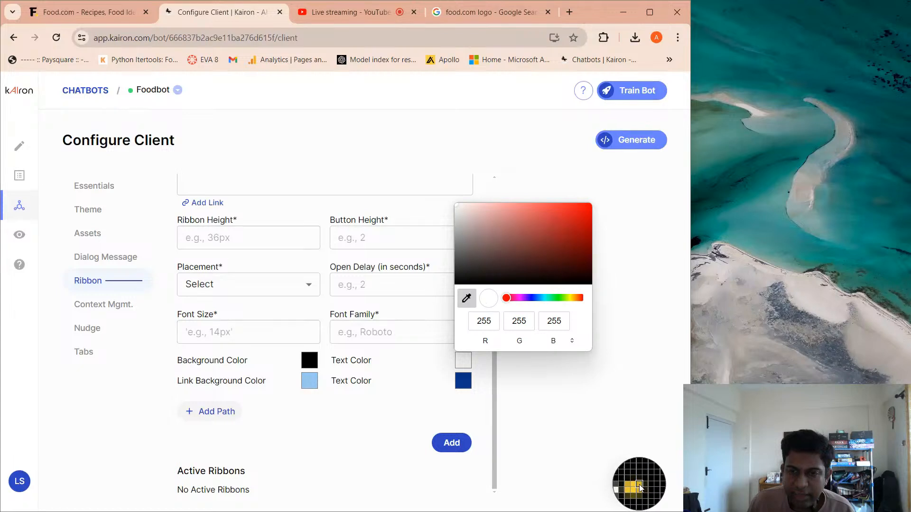
pyautogui.click(639, 488)
pyautogui.click(412, 425)
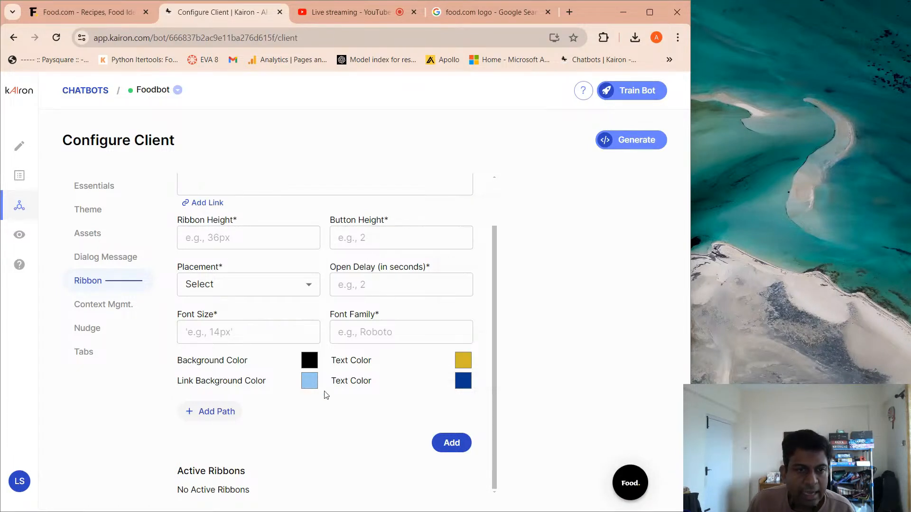
# Add a display path "/" to the ribbon with the condition "includes"
pyautogui.scroll(1, 298, 426)
pyautogui.scroll(3, 298, 426)
pyautogui.scroll(-3, 296, 426)
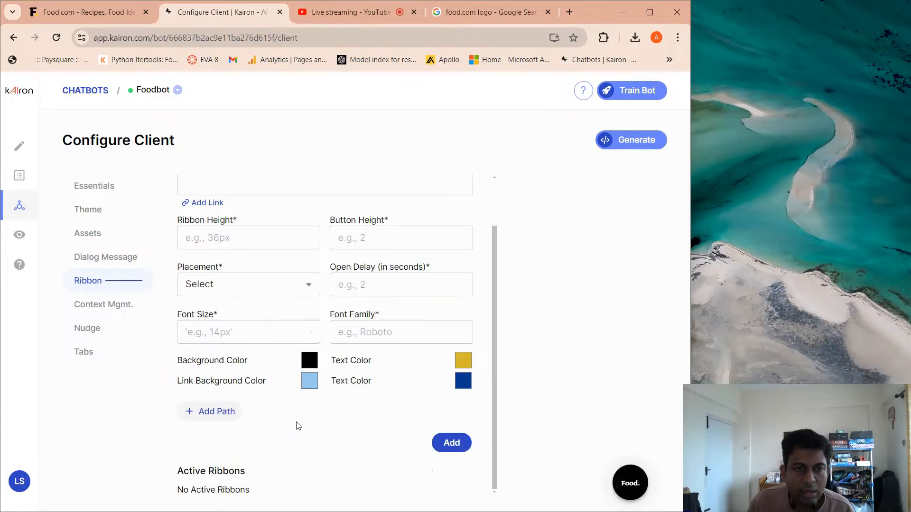
pyautogui.click(227, 412)
pyautogui.click(246, 425)
pyautogui.write('/')
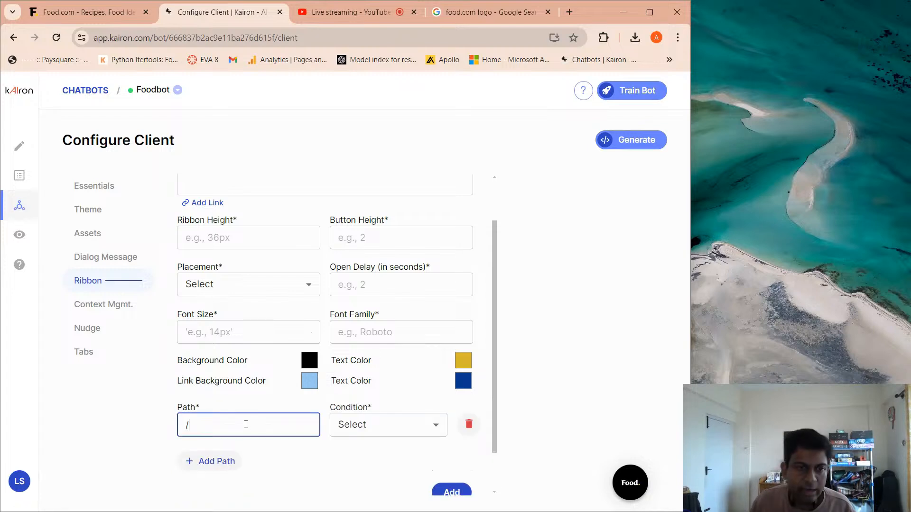
pyautogui.click(402, 428)
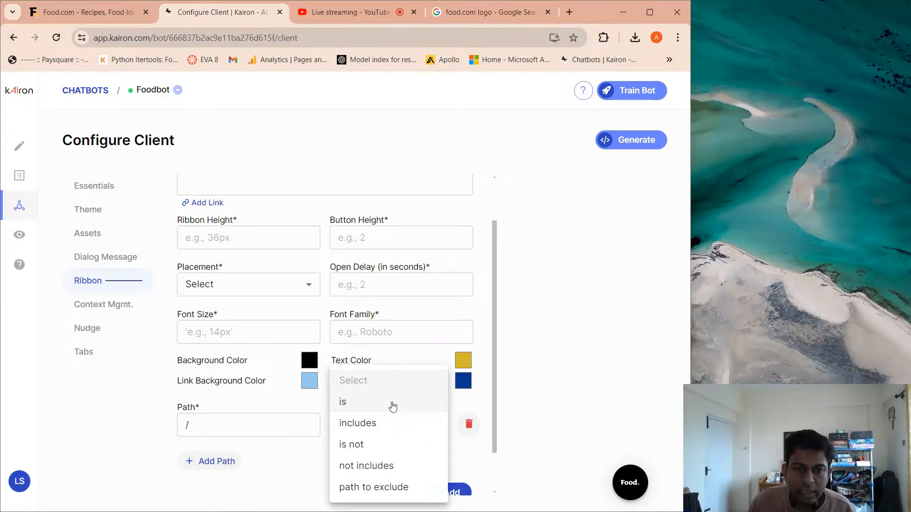
pyautogui.click(394, 423)
pyautogui.scroll(-1, 388, 455)
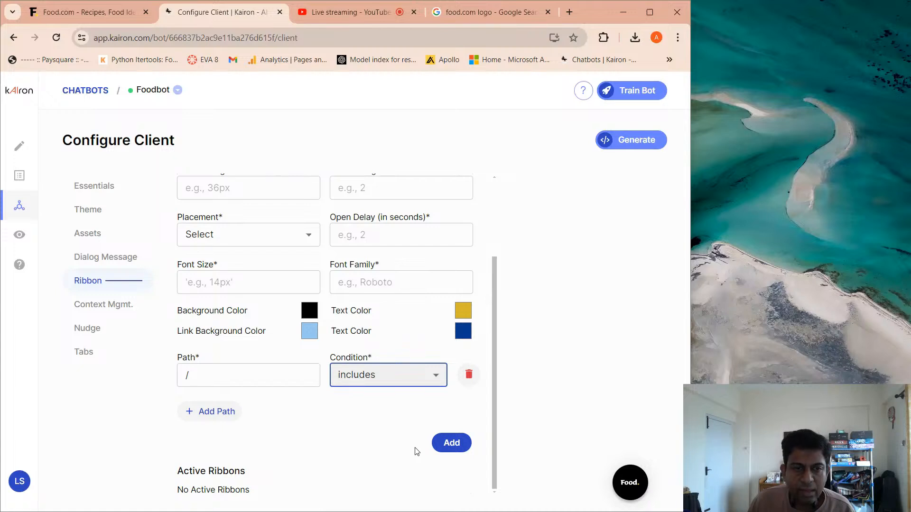
# Set the ribbon height to 40, the placement to Bottom and the font size to 14
pyautogui.scroll(2, 417, 451)
pyautogui.click(253, 297)
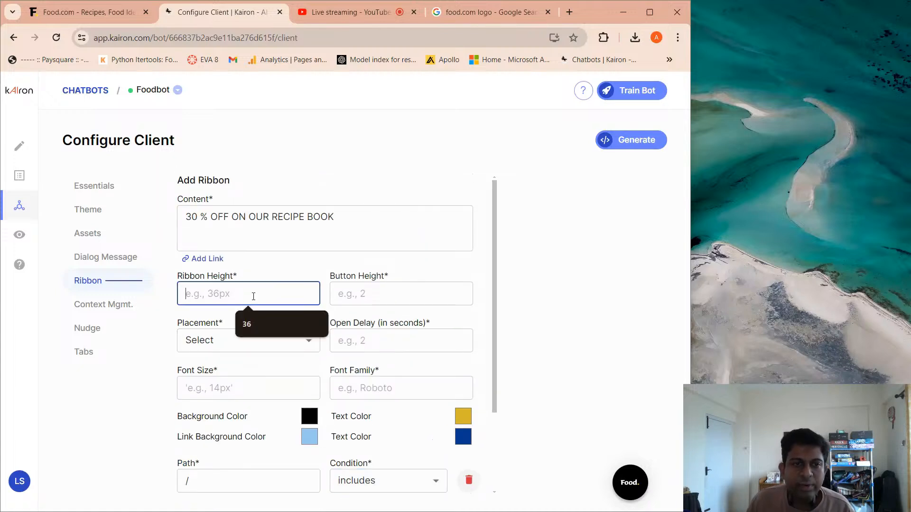
pyautogui.click(266, 327)
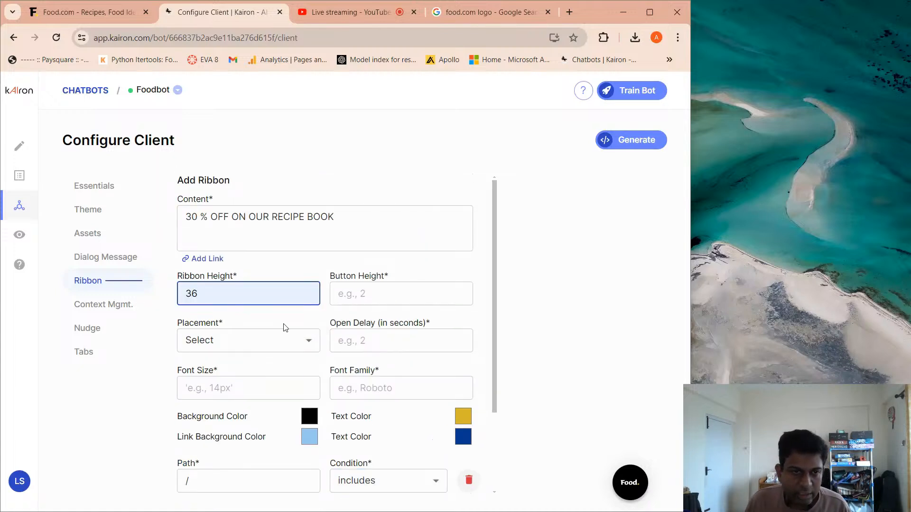
pyautogui.click(264, 341)
pyautogui.click(255, 364)
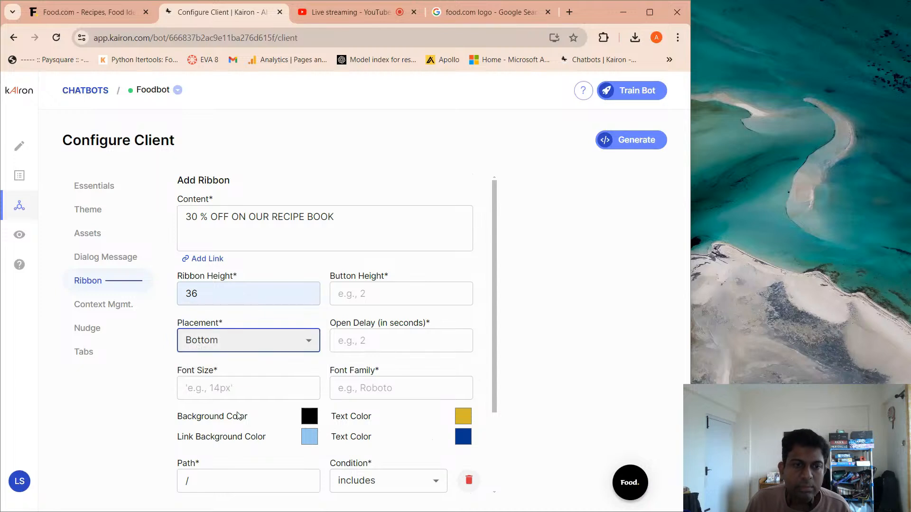
pyautogui.click(234, 397)
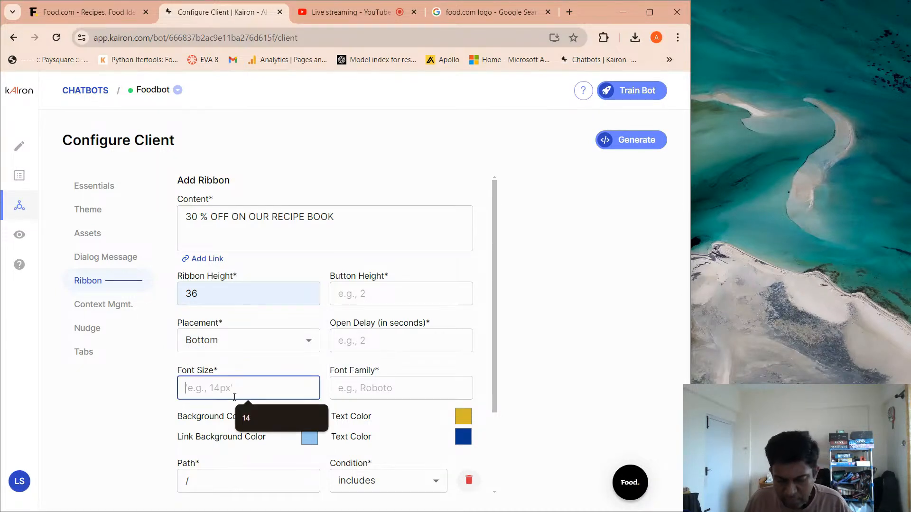
pyautogui.click(247, 417)
pyautogui.moveTo(197, 299); pyautogui.dragTo(166, 305)
pyautogui.write('40')
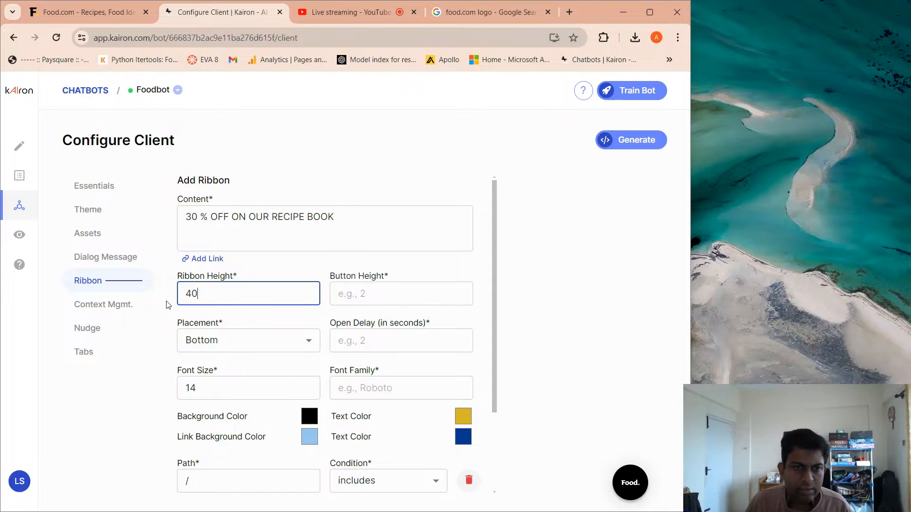
pyautogui.click(141, 383)
# Set the button height to 2, open delay to 3 seconds and font family to Roboto, and add the ribbon
pyautogui.click(378, 295)
pyautogui.write('2')
pyautogui.click(386, 341)
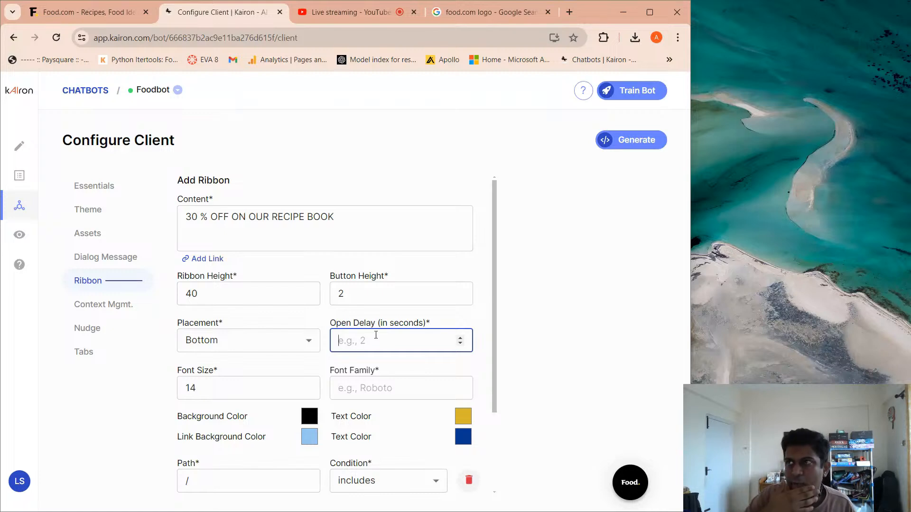
pyautogui.write('3')
pyautogui.click(384, 380)
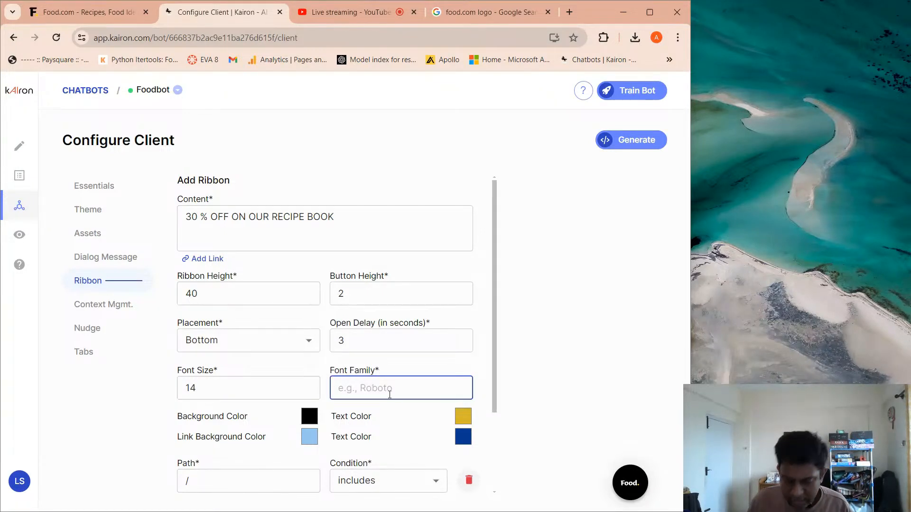
pyautogui.write('Roboto')
pyautogui.click(405, 416)
pyautogui.scroll(-2, 341, 422)
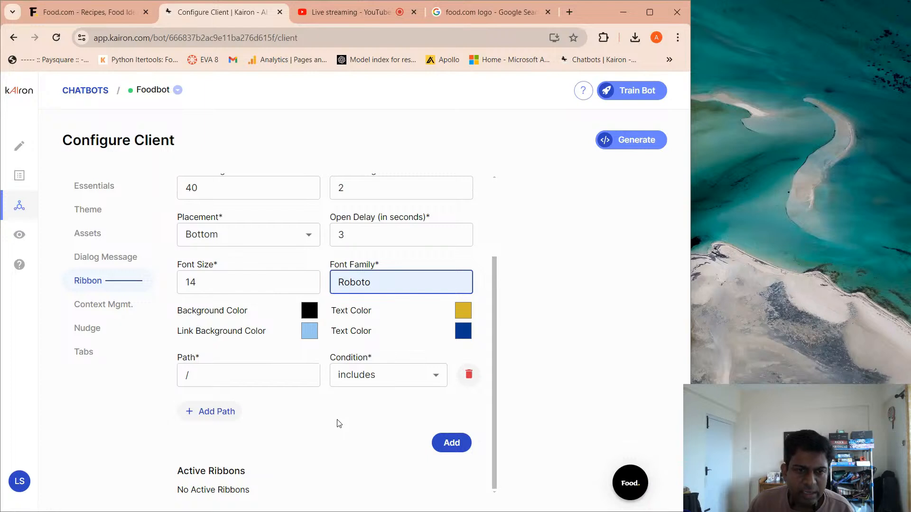
pyautogui.click(440, 447)
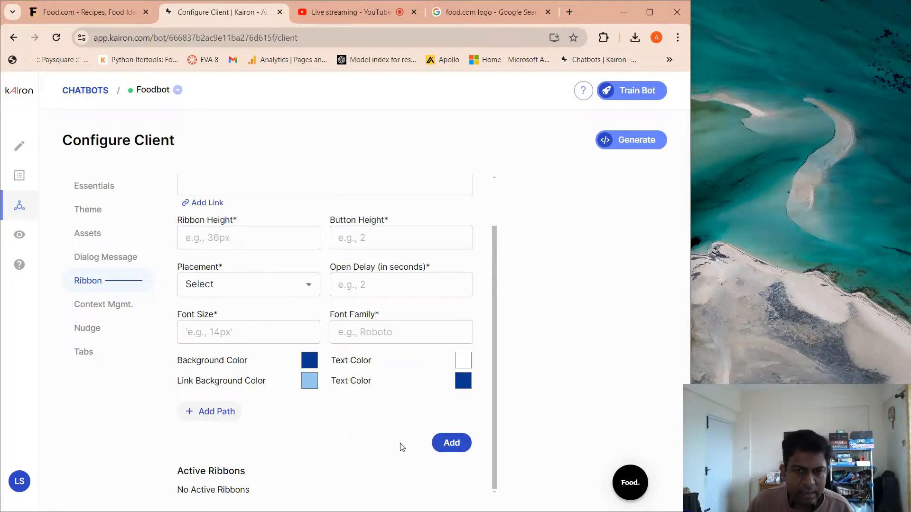
pyautogui.scroll(-3, 451, 436)
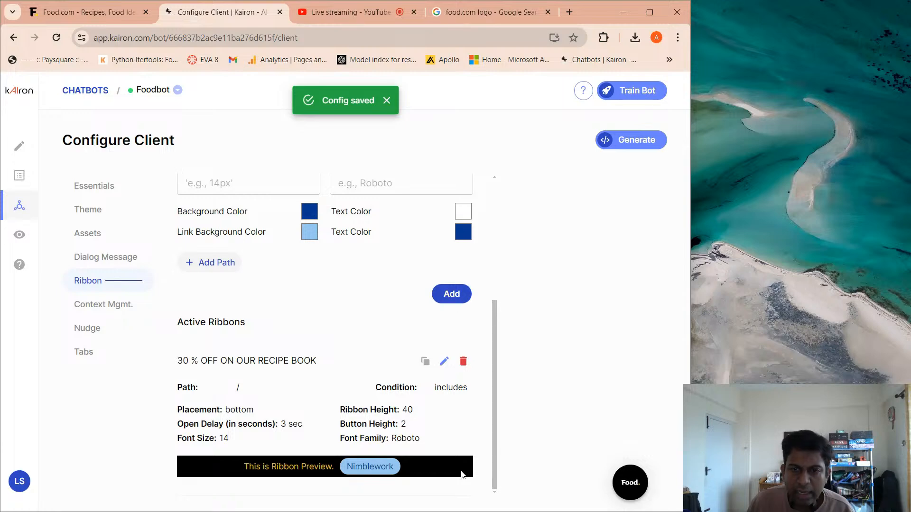
# Switch to Food.com and run the copied Kairon embed script, including its access token, in the browser console to test the ribbon
pyautogui.click(107, 19)
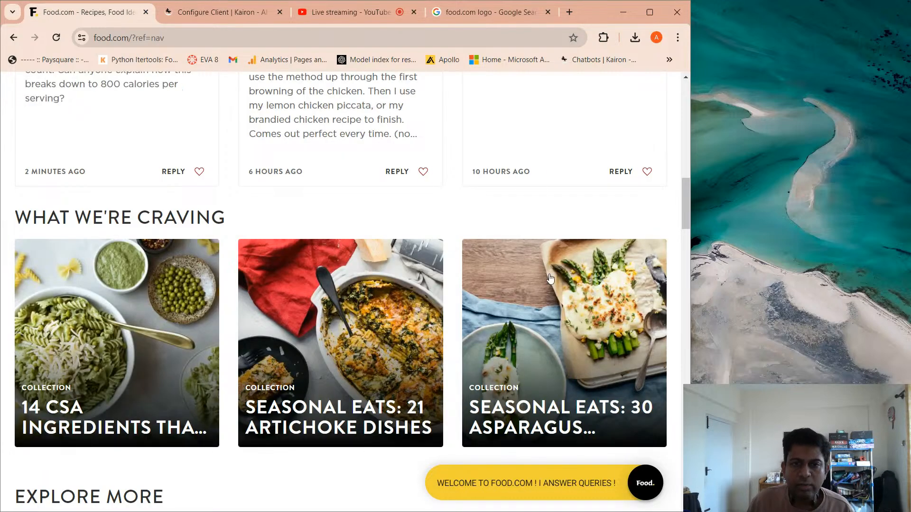
pyautogui.rightClick(533, 207)
pyautogui.click(551, 460)
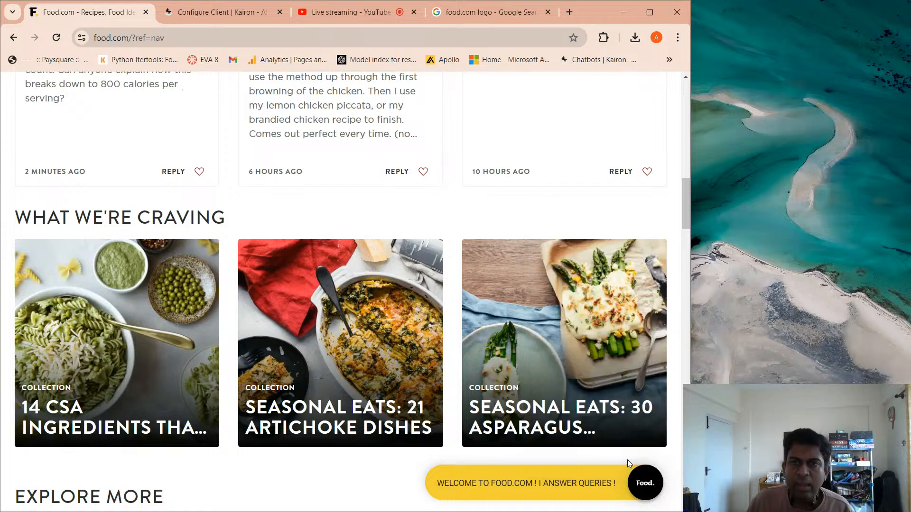
pyautogui.click(219, 80)
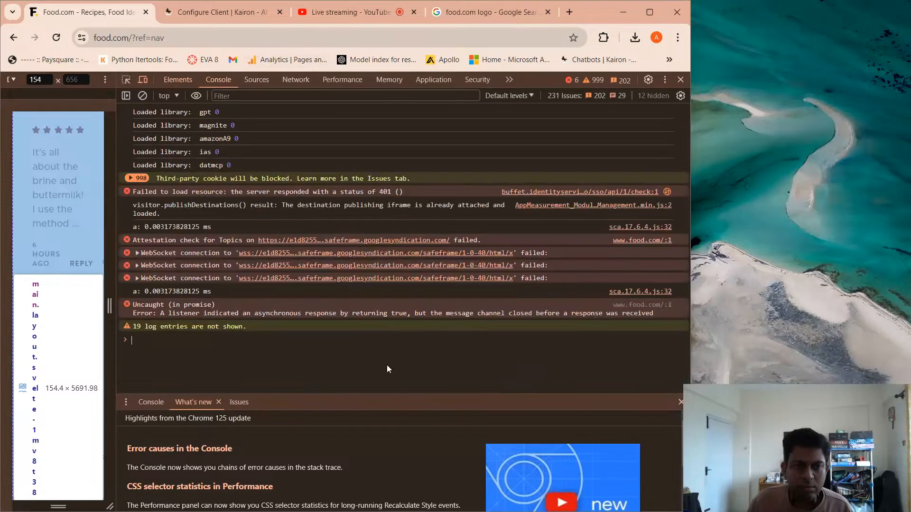
pyautogui.hotkey('ctrl', 'v')
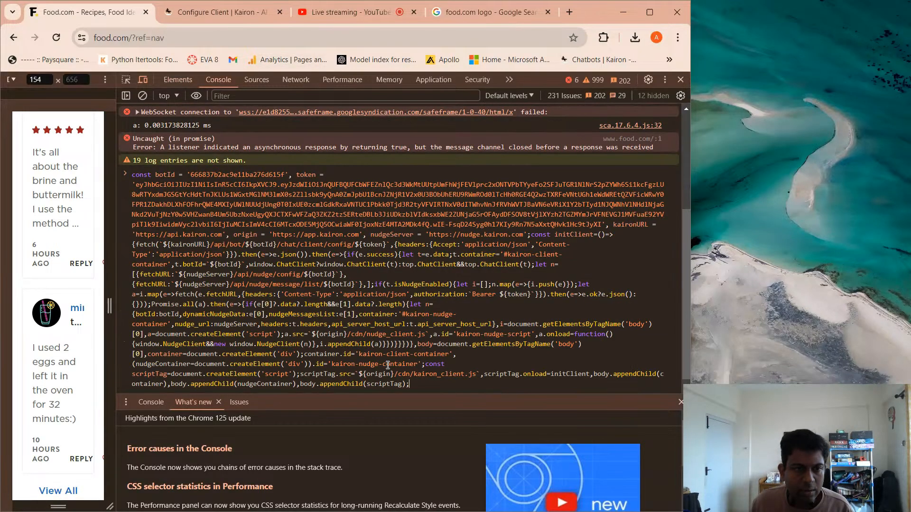
pyautogui.press('Return')
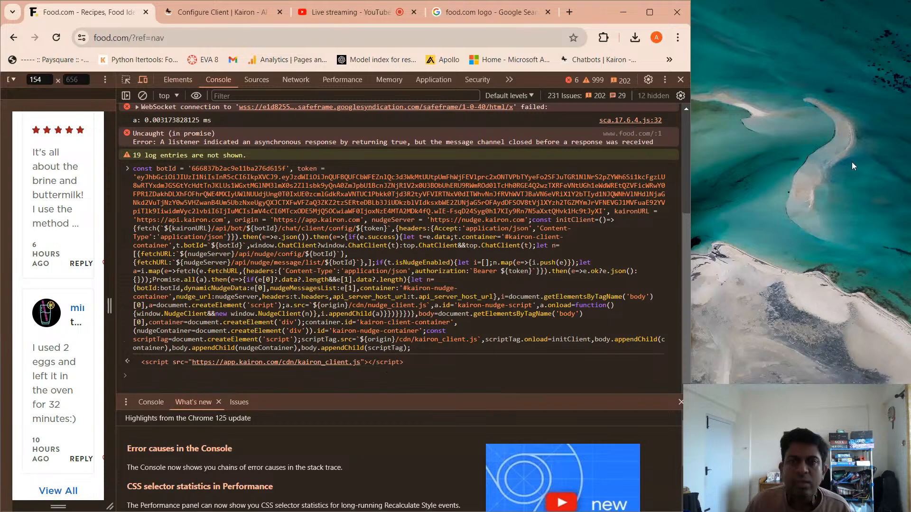
pyautogui.click(680, 81)
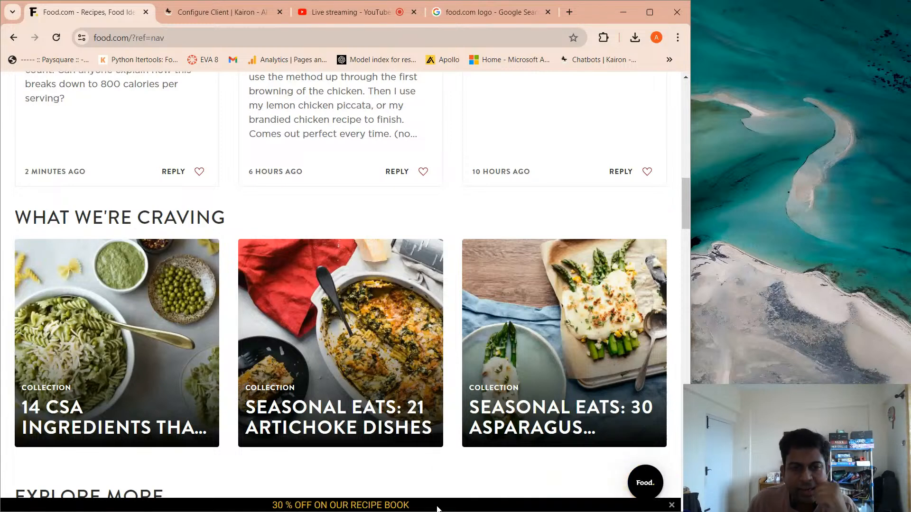
# Switch to Kairon and change the active ribbon's content to "30 % OFF ON OUR RECIPE BOOKS ! TILL SEPT 20 !"
pyautogui.click(191, 14)
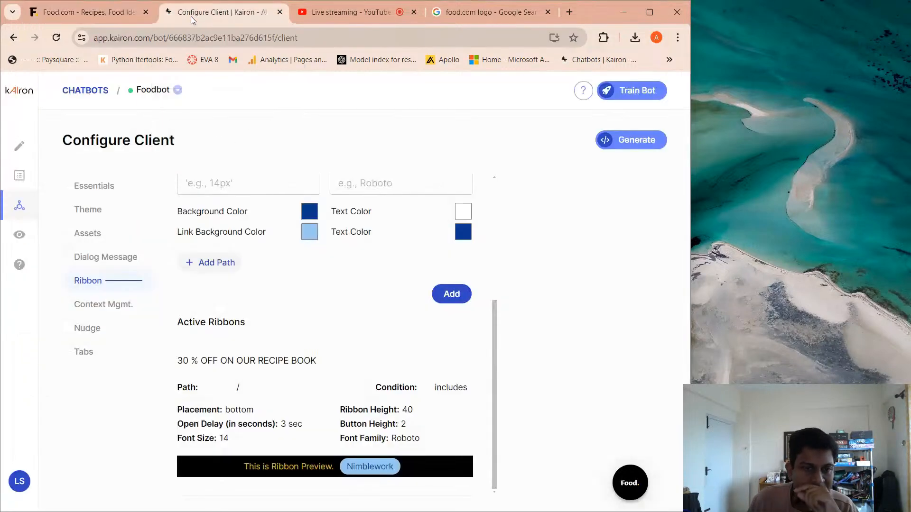
pyautogui.scroll(-4, 372, 296)
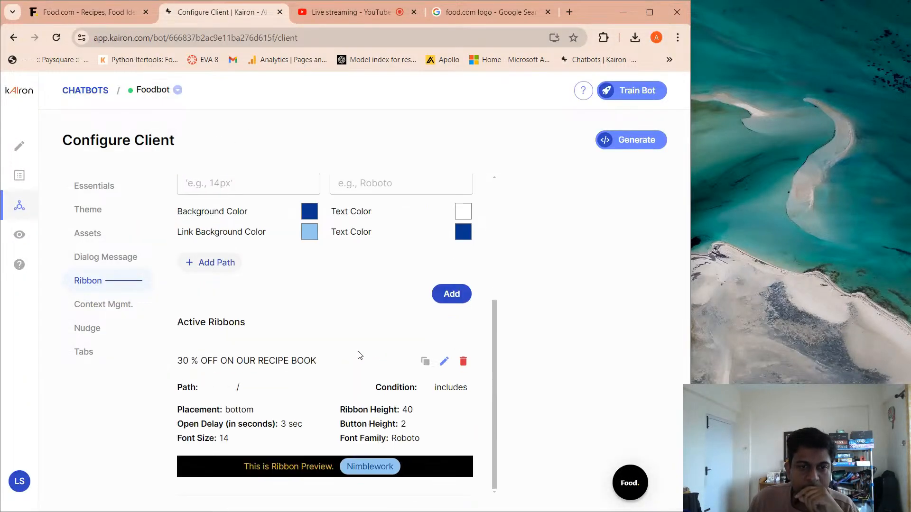
pyautogui.click(443, 361)
pyautogui.click(340, 223)
pyautogui.write('s.')
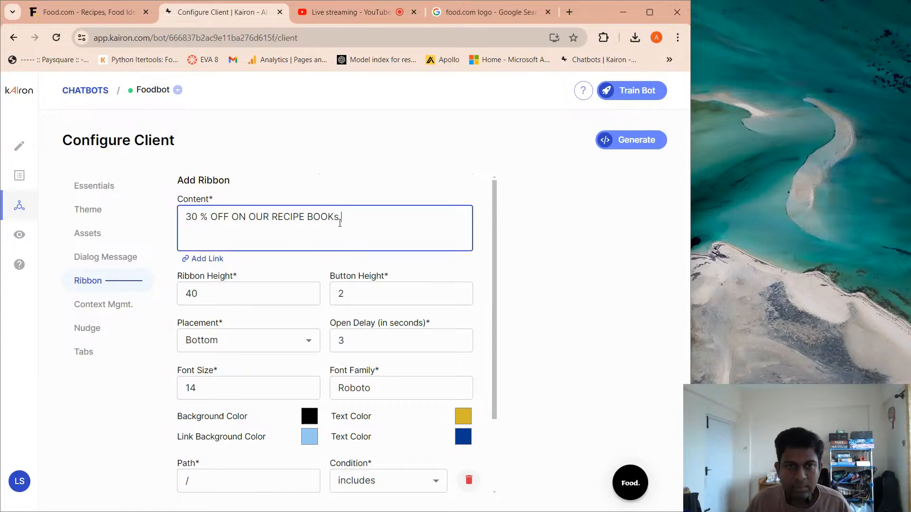
pyautogui.press('BackSpace')
pyautogui.press('BackSpace')
pyautogui.write('S.! TI')
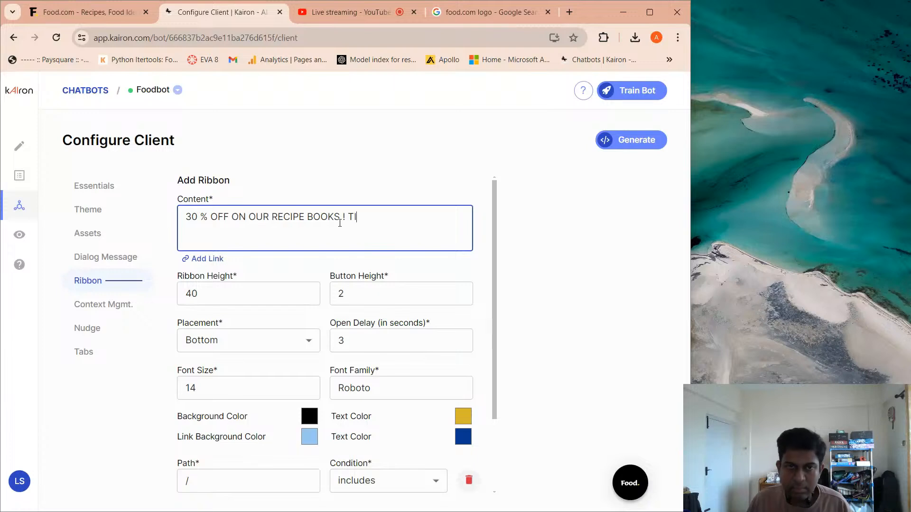
pyautogui.write('LL SEPTEM')
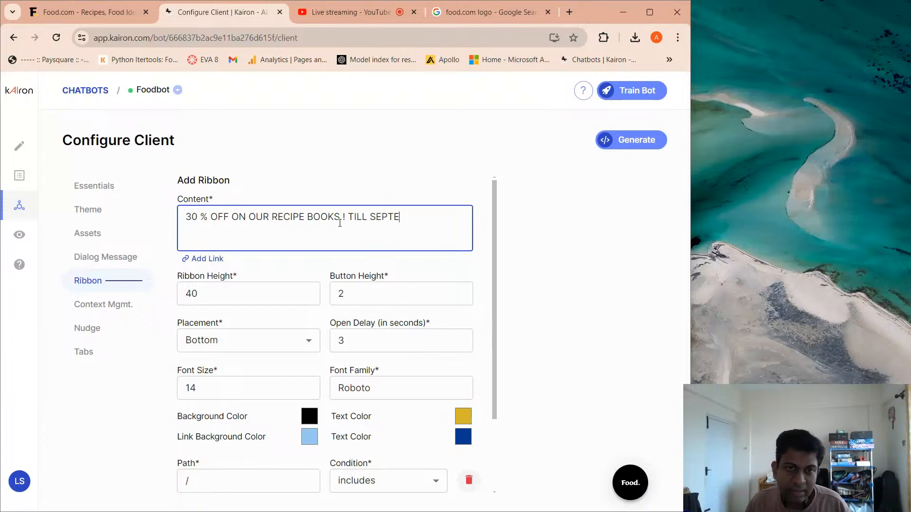
pyautogui.press('BackSpace')
pyautogui.press('BackSpace')
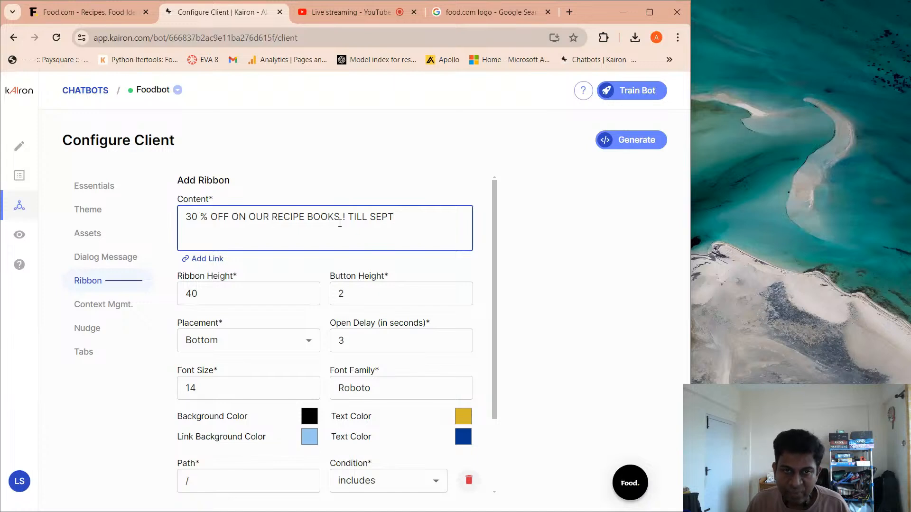
pyautogui.write('20')
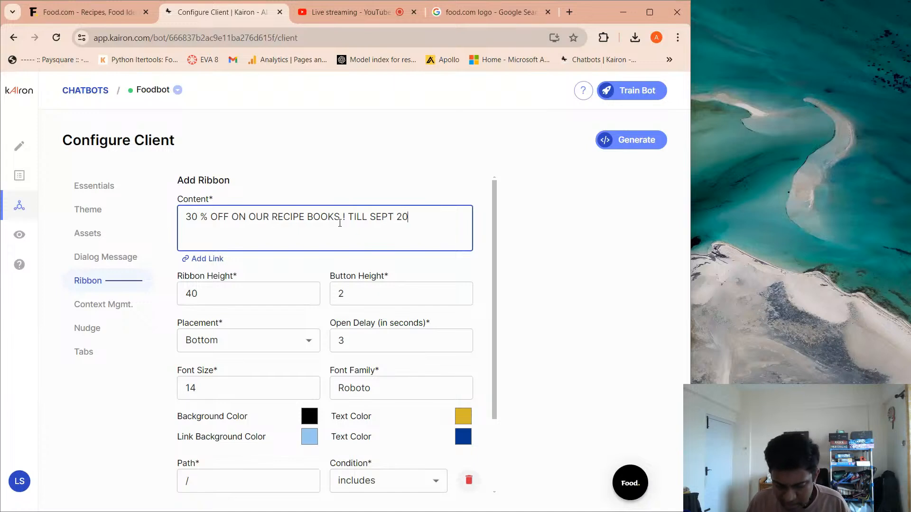
pyautogui.write(' !')
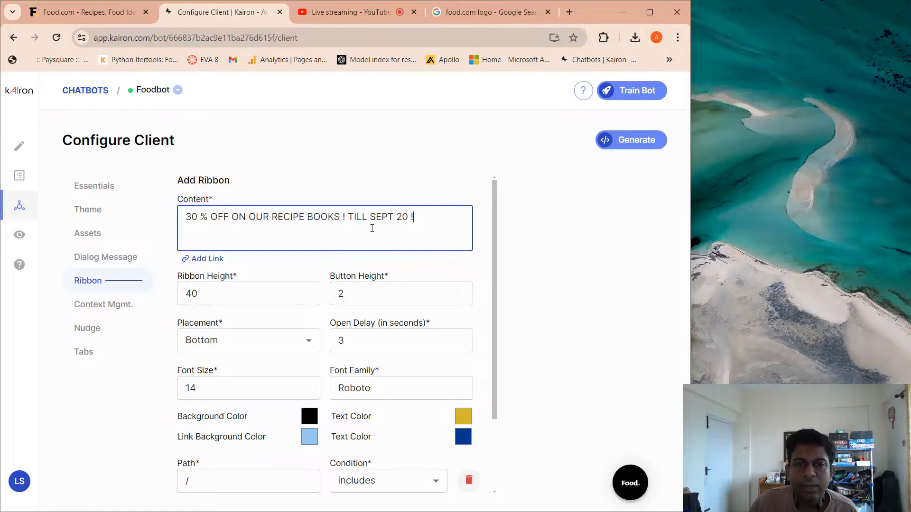
# Remove the exclamation mark after "BOOKS" in the ribbon content and save the updated ribbon
pyautogui.press('BackSpace')
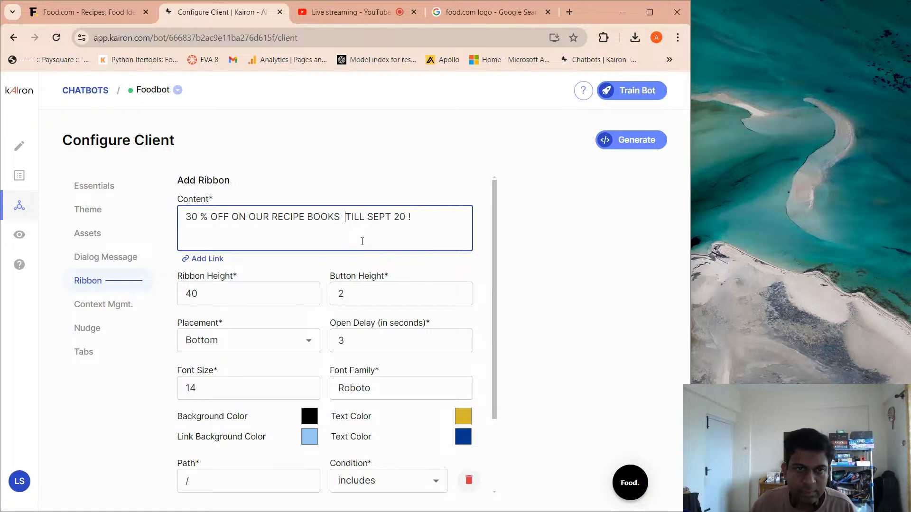
pyautogui.click(537, 273)
pyautogui.scroll(-2, 430, 344)
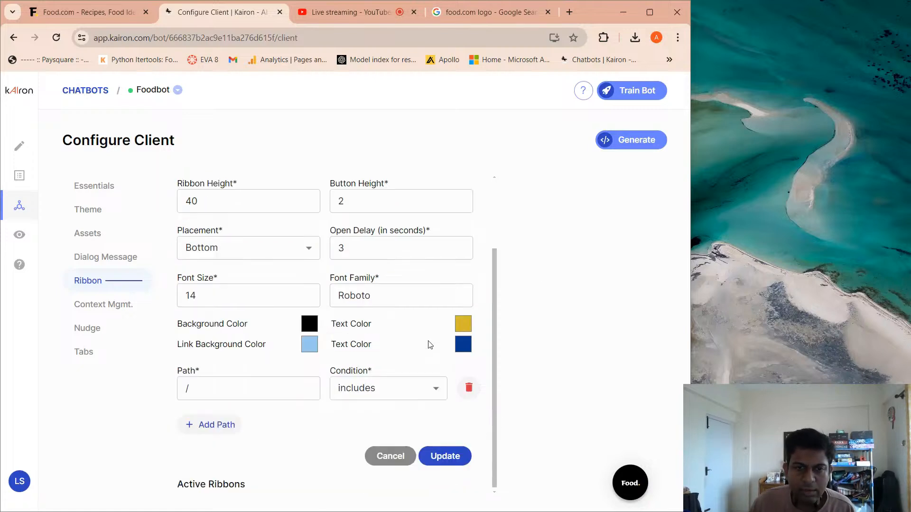
pyautogui.click(446, 455)
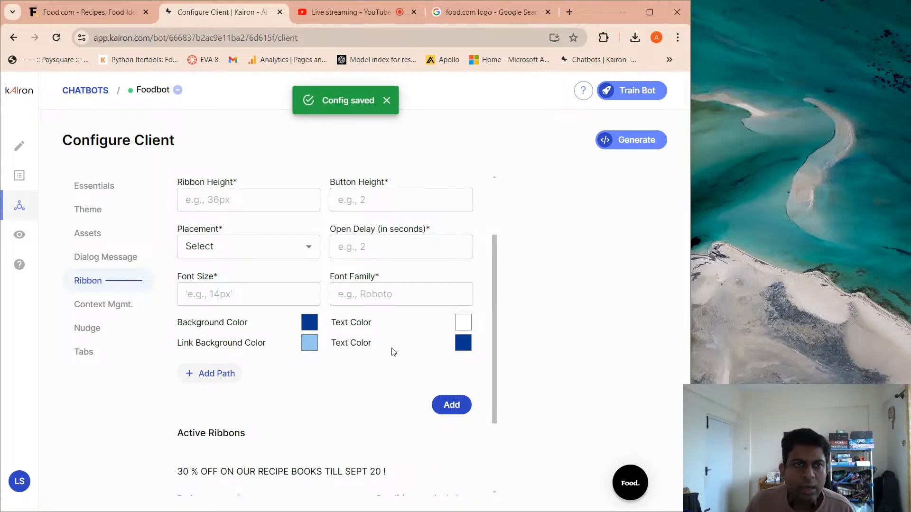
# Switch to Food.com and run the Kairon embed script, including its access token, in the browser console to test the edited ribbon
pyautogui.click(104, 18)
pyautogui.rightClick(463, 205)
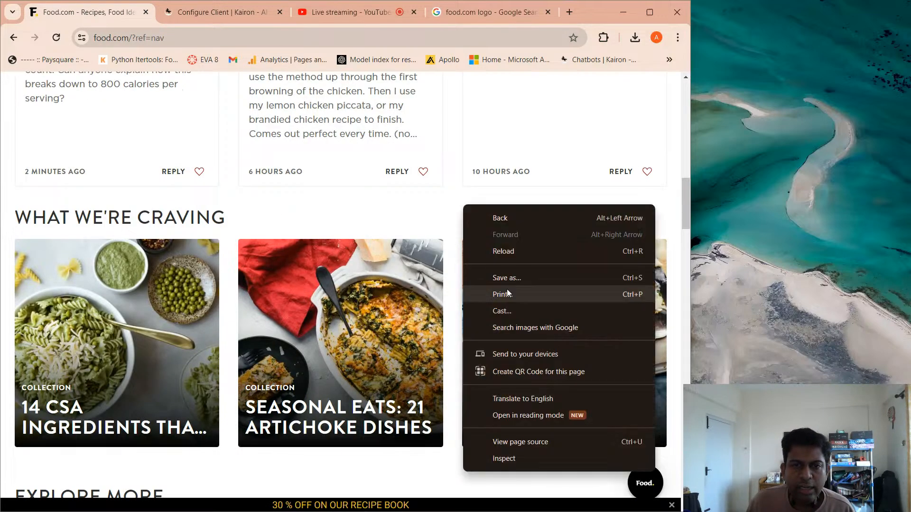
pyautogui.click(530, 460)
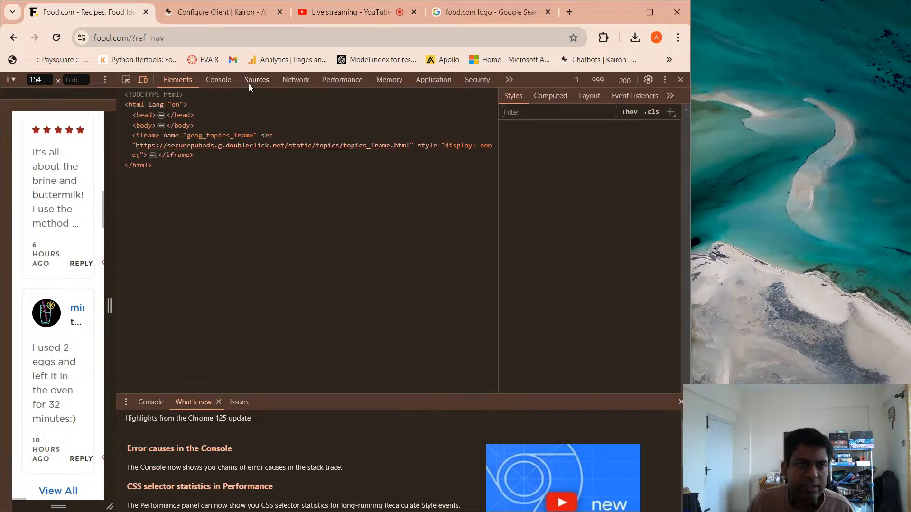
pyautogui.click(230, 85)
pyautogui.click(290, 332)
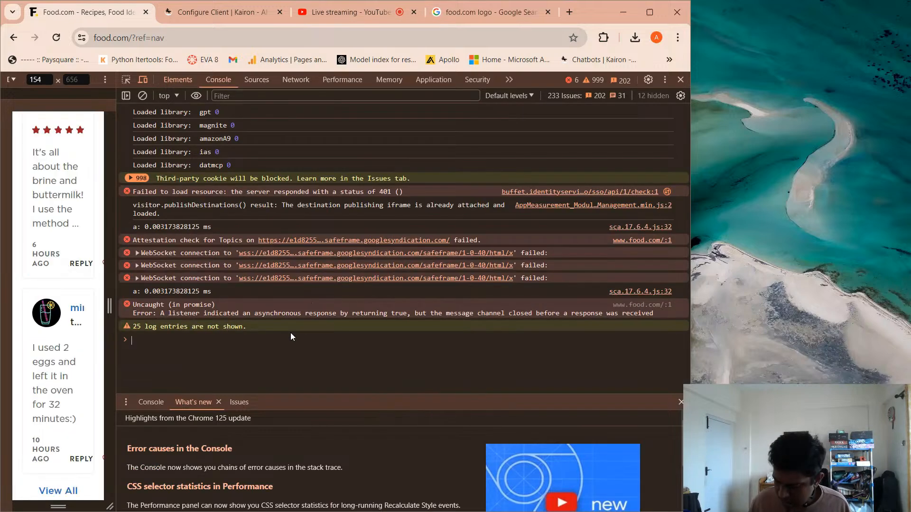
pyautogui.hotkey('ctrl', 'v')
pyautogui.press('Return')
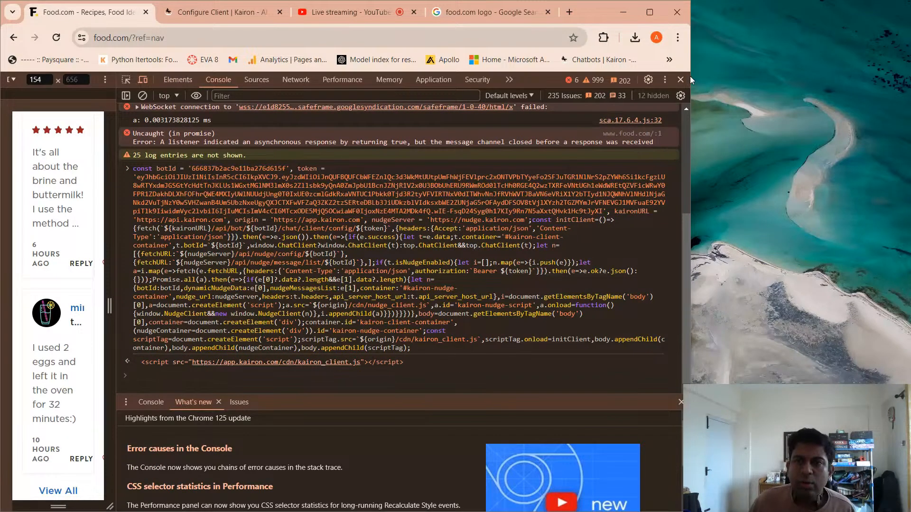
pyautogui.click(680, 82)
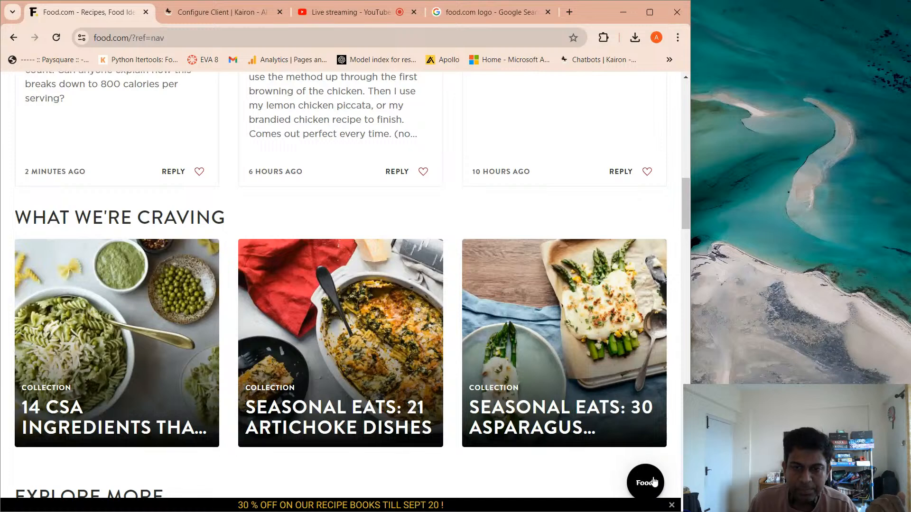
# Return to Kairon, examine the chat widget preview and open the Tabs configuration of the client
pyautogui.click(207, 13)
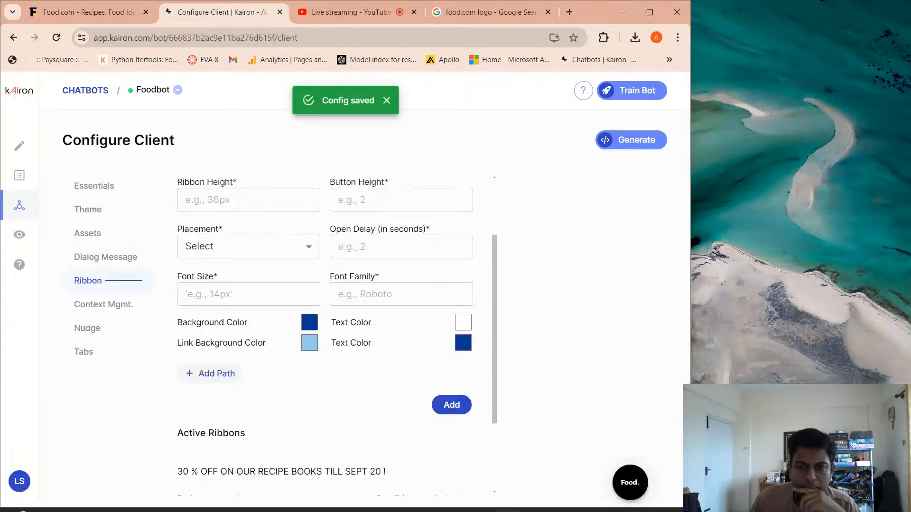
pyautogui.click(633, 481)
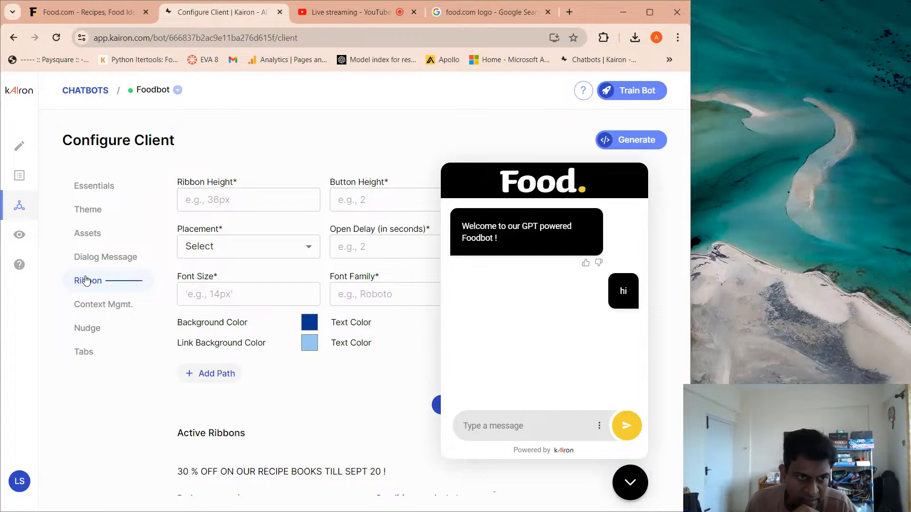
pyautogui.click(89, 359)
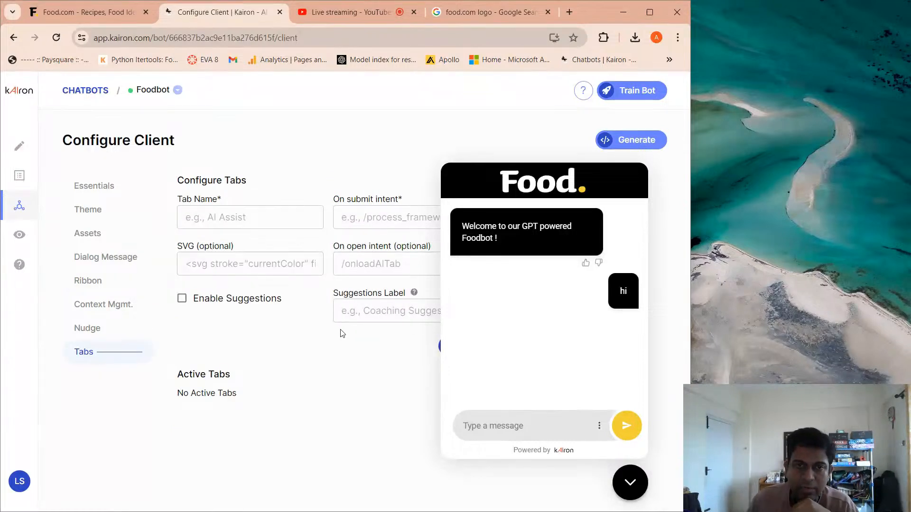
pyautogui.click(613, 481)
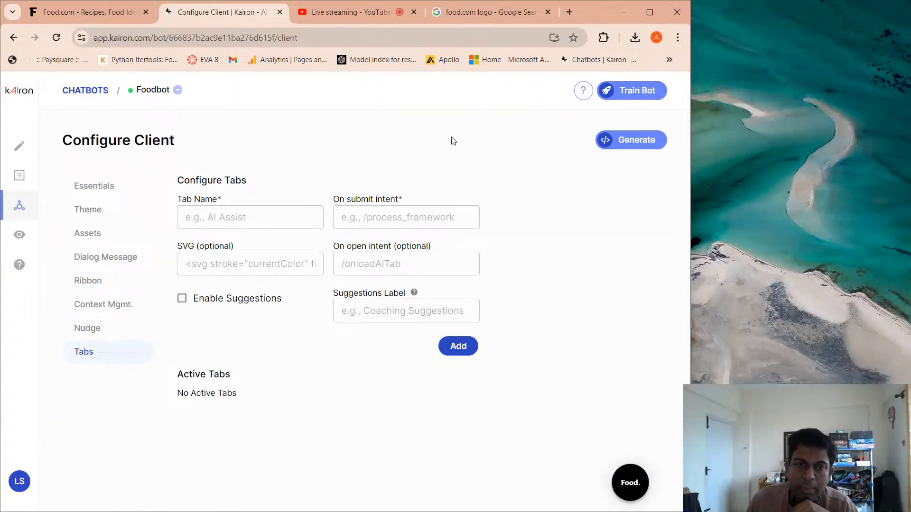
pyautogui.click(620, 486)
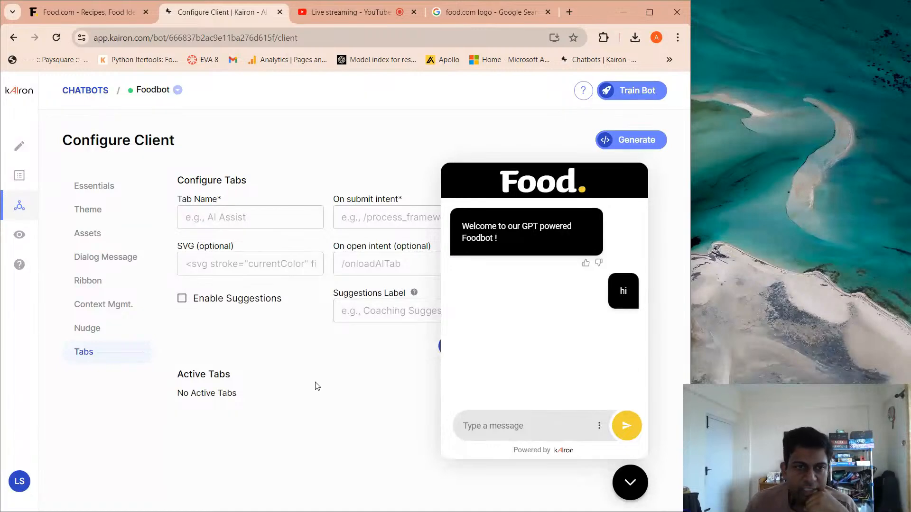
pyautogui.click(630, 482)
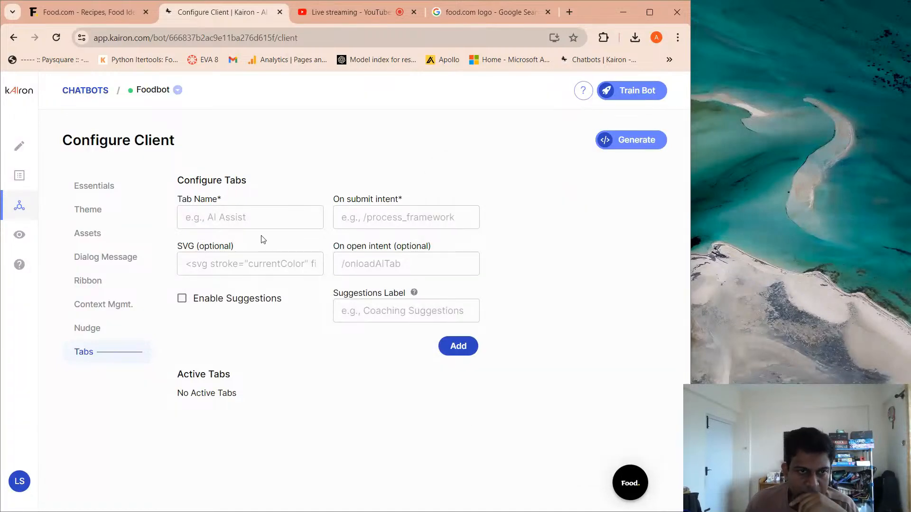
# Enter "Live" as the name of the new chat widget tab
pyautogui.click(257, 222)
pyautogui.write('Live Age')
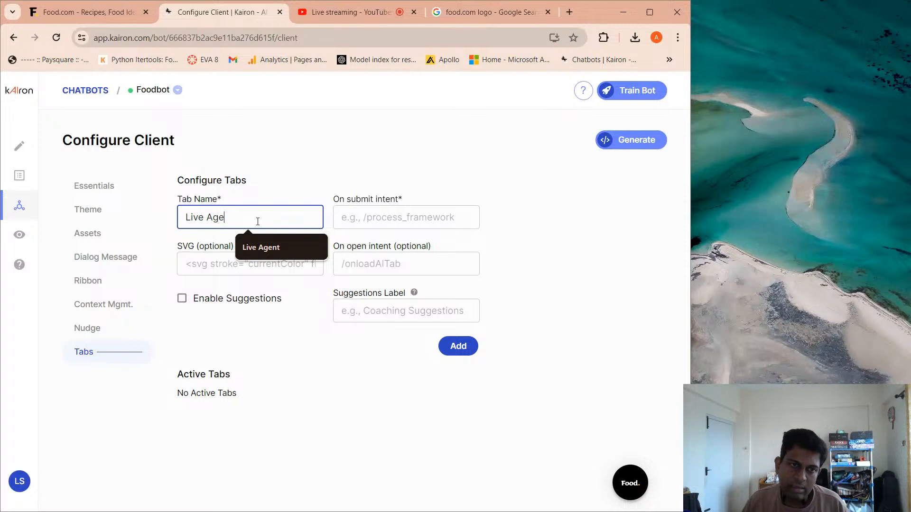
pyautogui.write('nt')
pyautogui.click(366, 180)
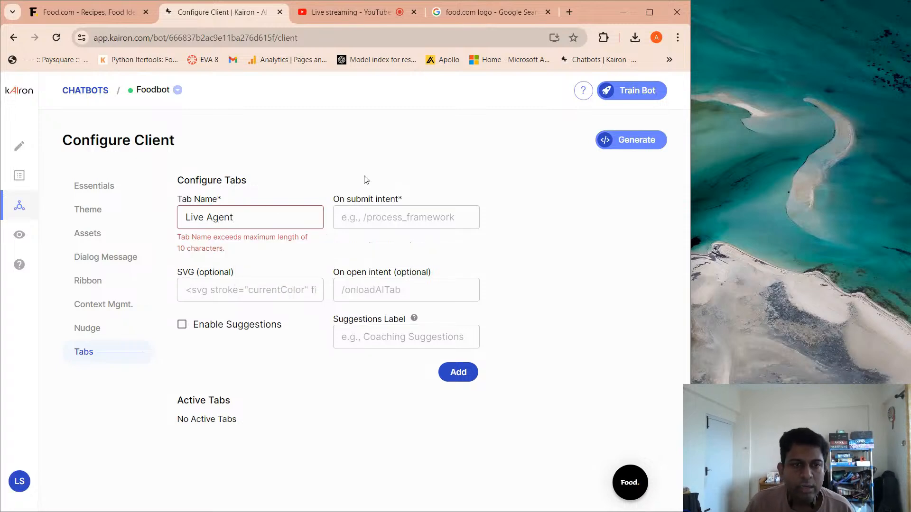
pyautogui.click(207, 218)
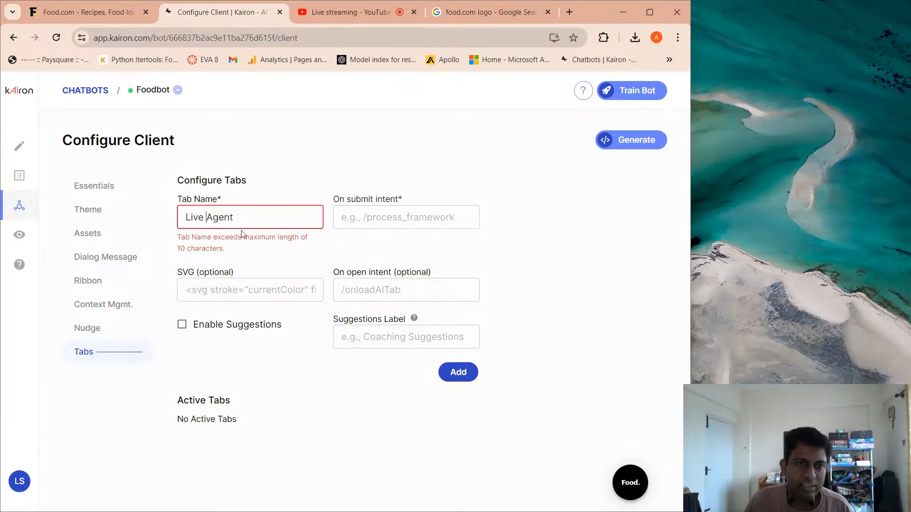
pyautogui.moveTo(237, 217); pyautogui.dragTo(204, 213)
pyautogui.press('BackSpace')
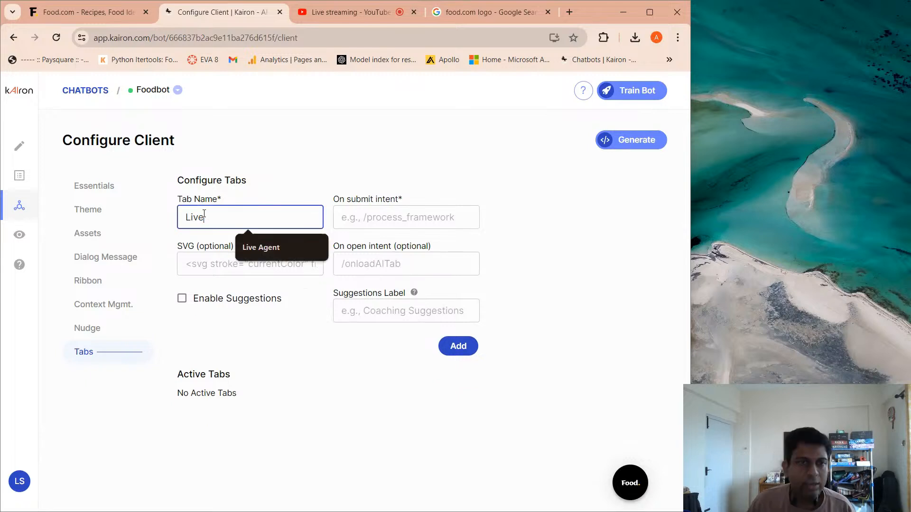
pyautogui.click(307, 356)
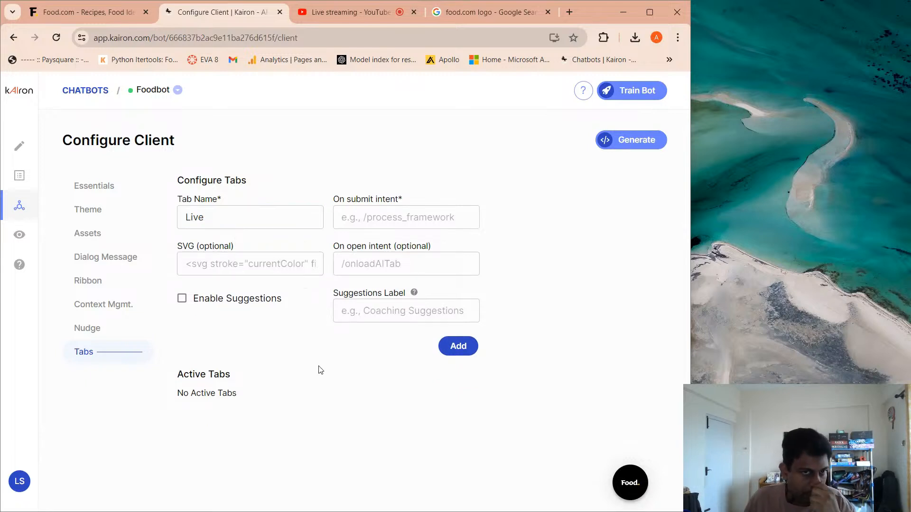
# Set the tab's on-submit intent to /live_agent and add the tab
pyautogui.click(376, 220)
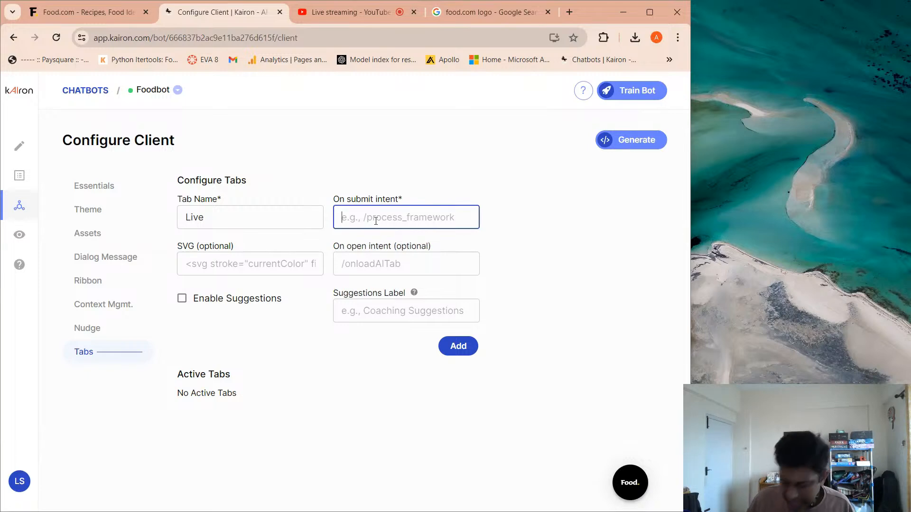
pyautogui.write('/live_')
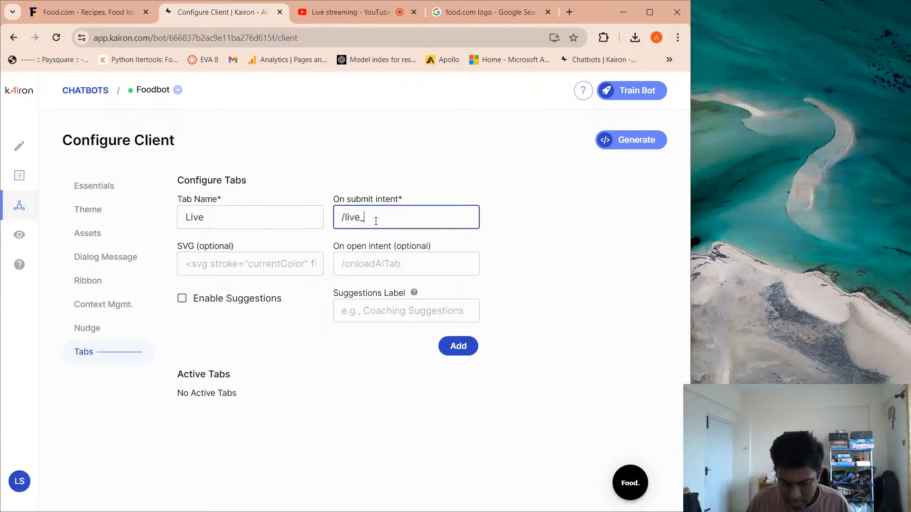
pyautogui.write('agent')
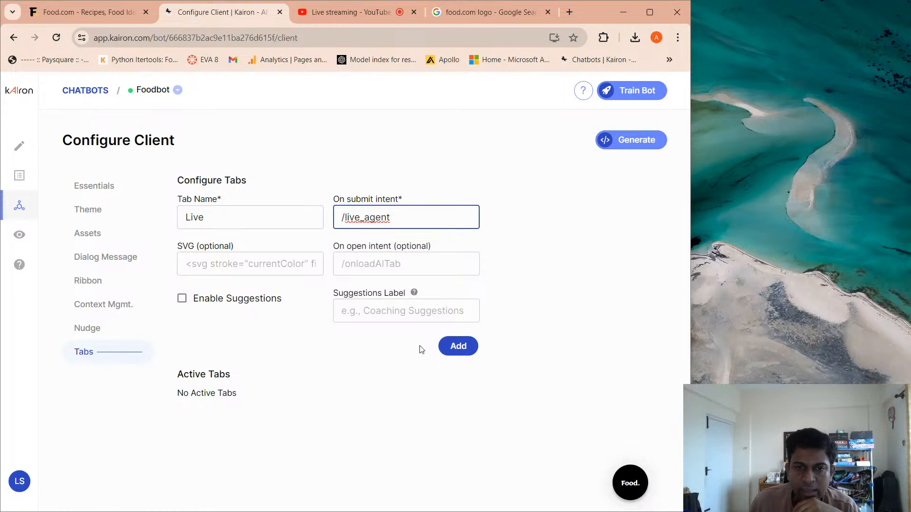
pyautogui.click(452, 345)
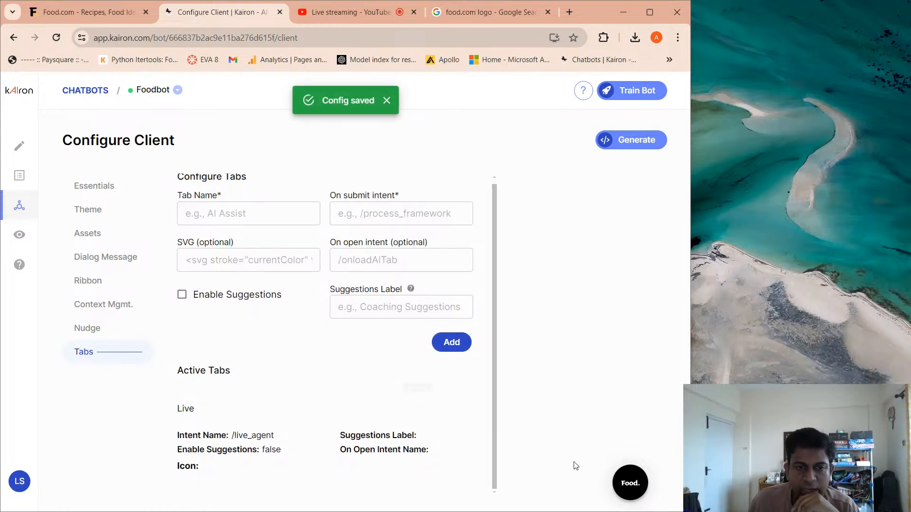
# Check the added tab in the chat widget preview and review the client's Essentials settings
pyautogui.click(621, 483)
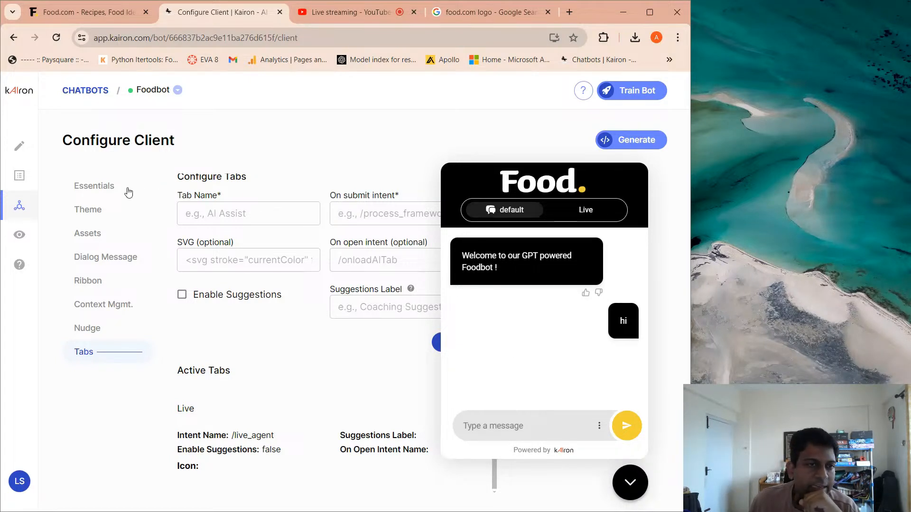
pyautogui.click(623, 483)
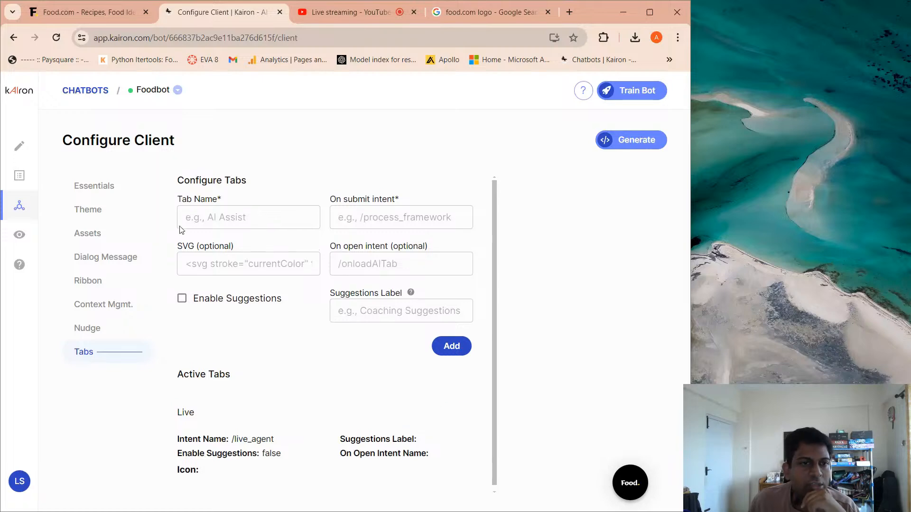
pyautogui.click(112, 185)
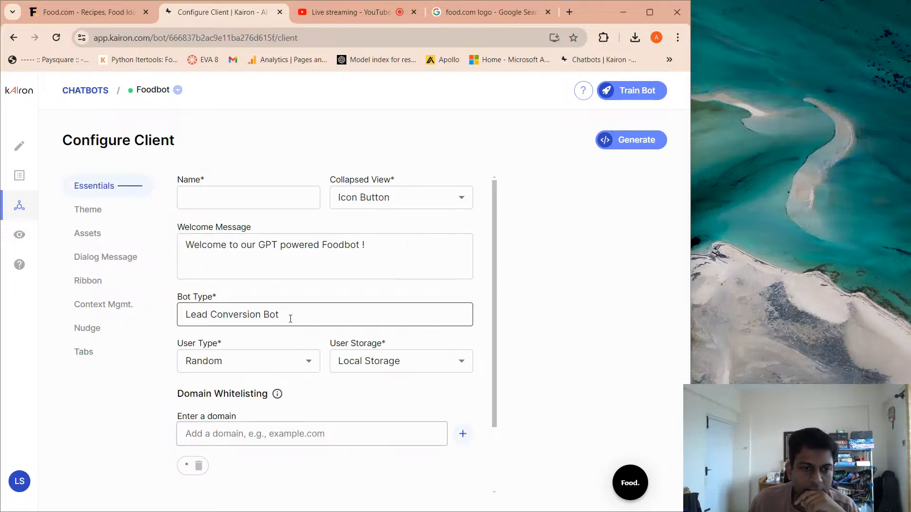
pyautogui.scroll(-2, 292, 333)
pyautogui.scroll(3, 295, 343)
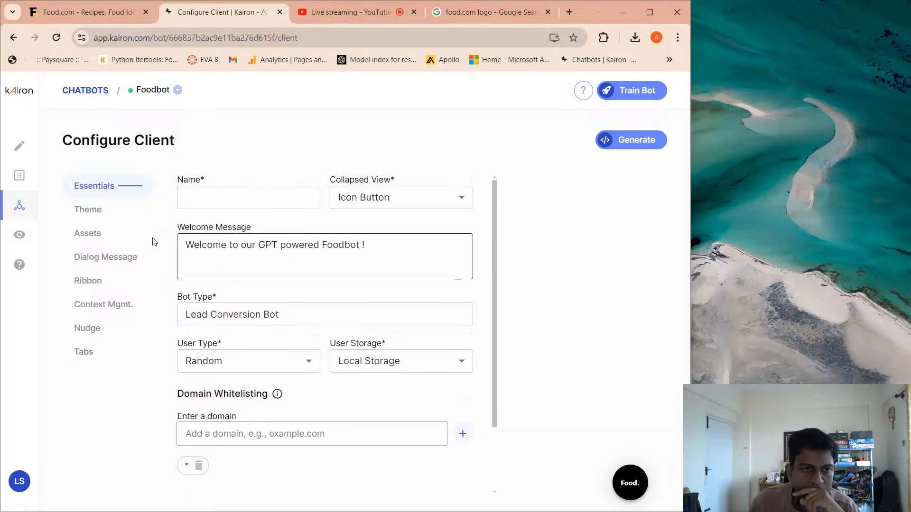
# Review the client's Theme and Assets settings
pyautogui.click(112, 215)
pyautogui.scroll(-5, 265, 281)
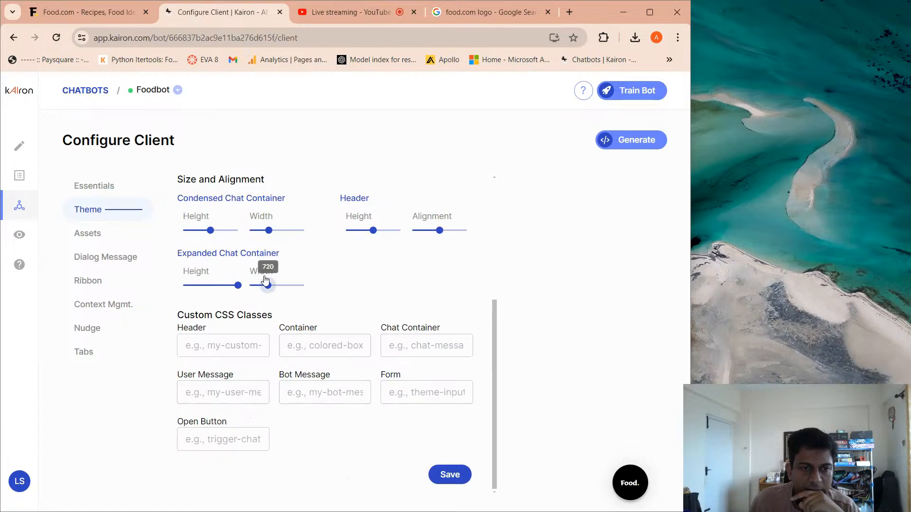
pyautogui.scroll(5, 323, 308)
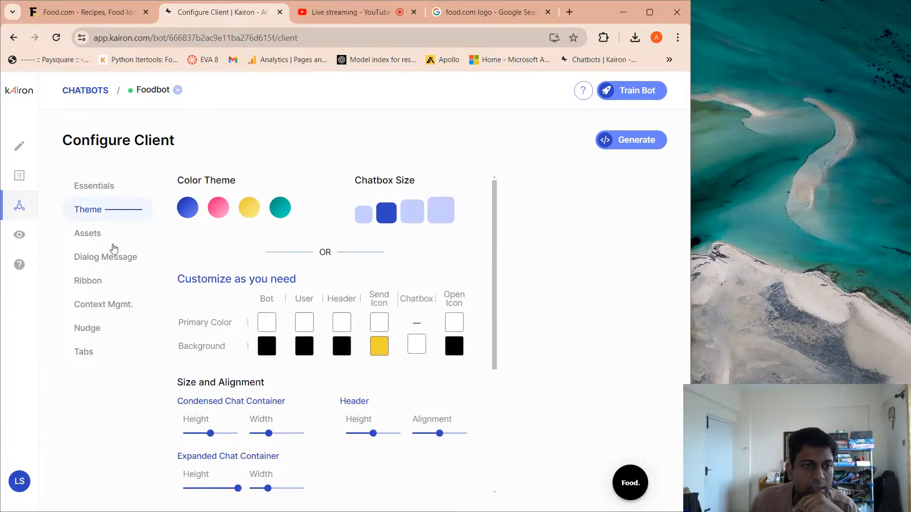
pyautogui.click(101, 233)
pyautogui.scroll(-5, 424, 331)
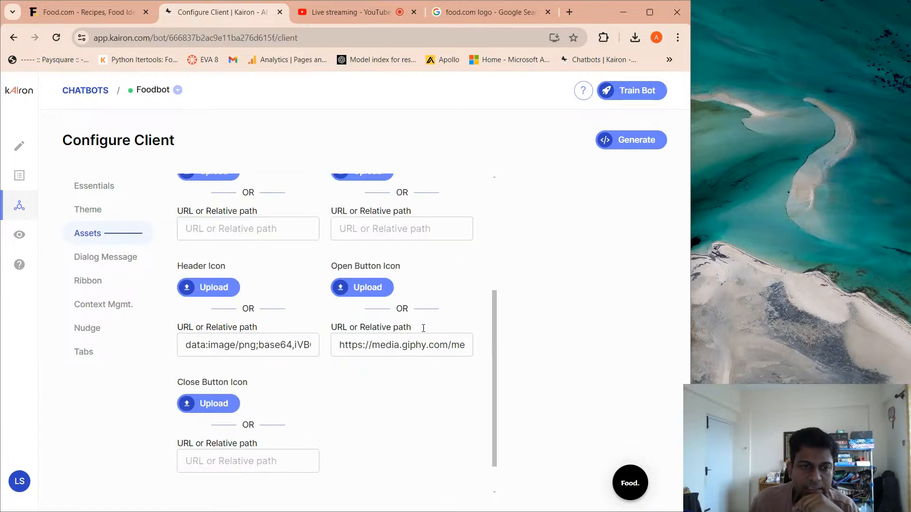
pyautogui.scroll(5, 423, 329)
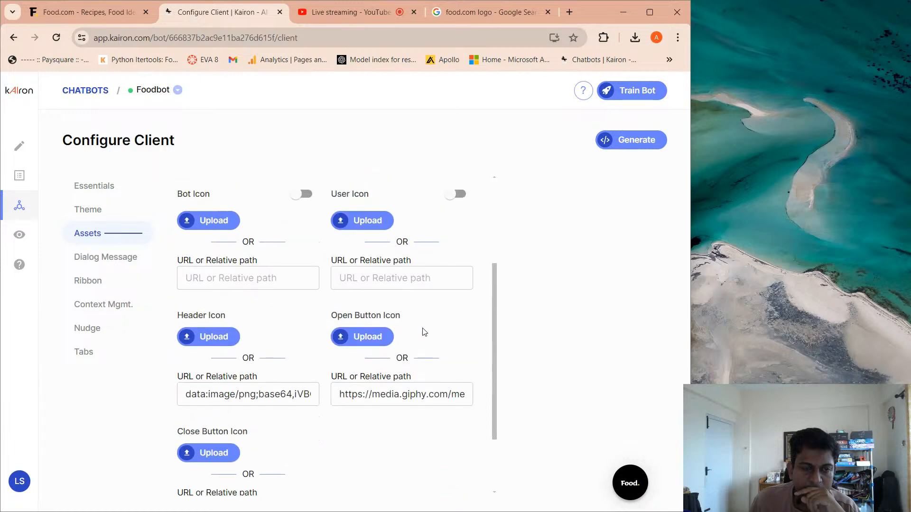
# Return to the client's Essentials settings and expand the additional configuration options
pyautogui.click(115, 192)
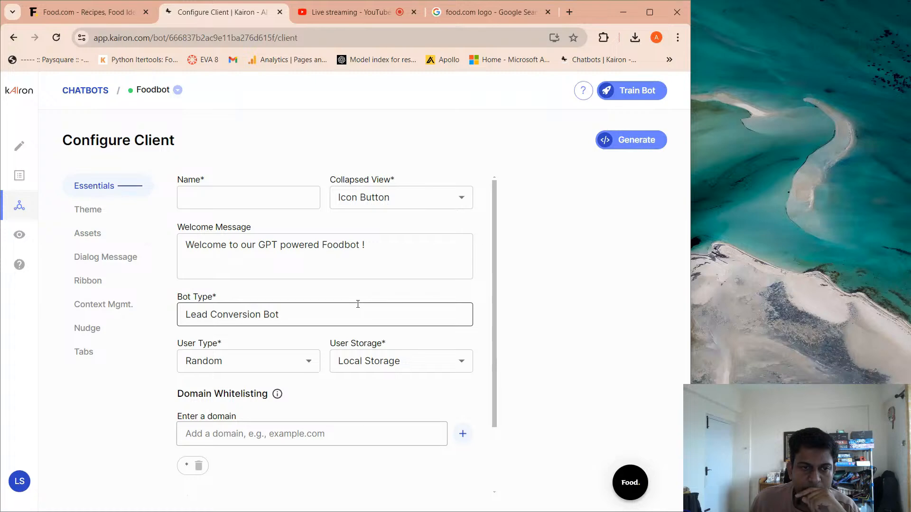
pyautogui.scroll(-2, 357, 303)
pyautogui.click(216, 418)
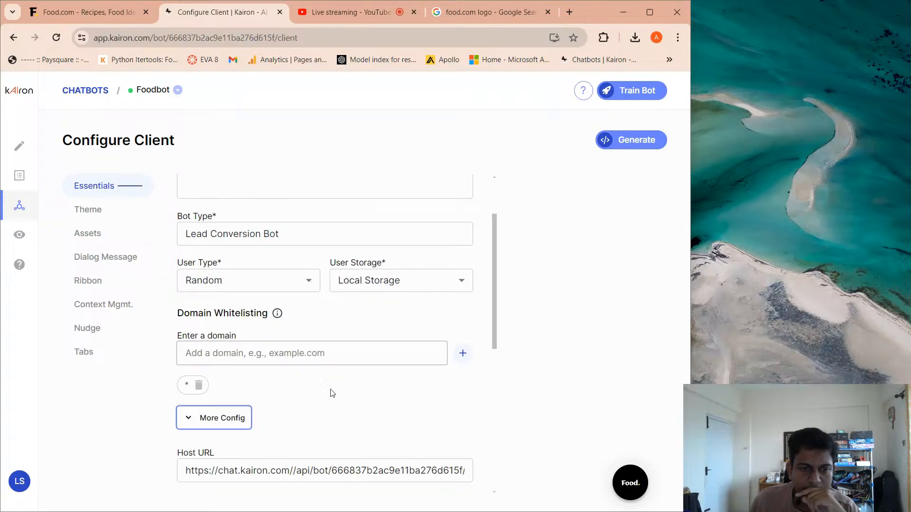
pyautogui.scroll(-7, 338, 386)
pyautogui.scroll(2, 338, 387)
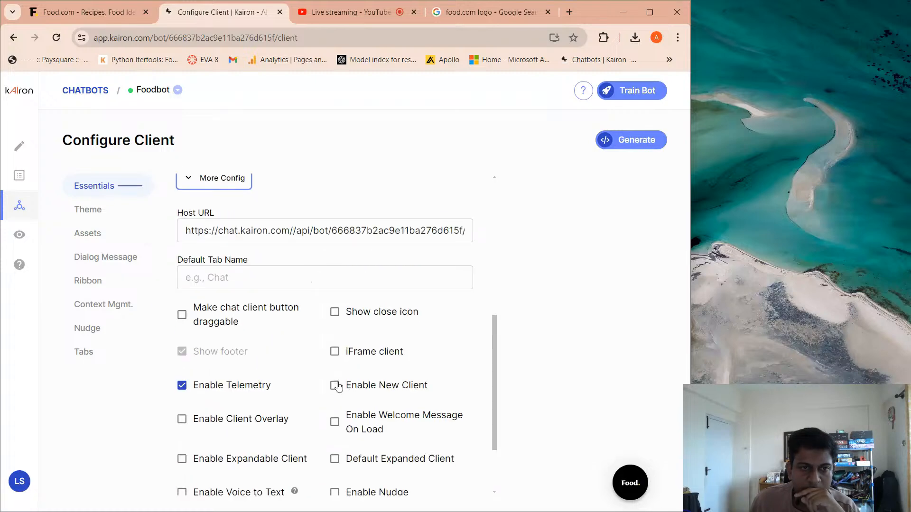
# Set the default tab name to "Bot" and save the client configuration
pyautogui.click(222, 280)
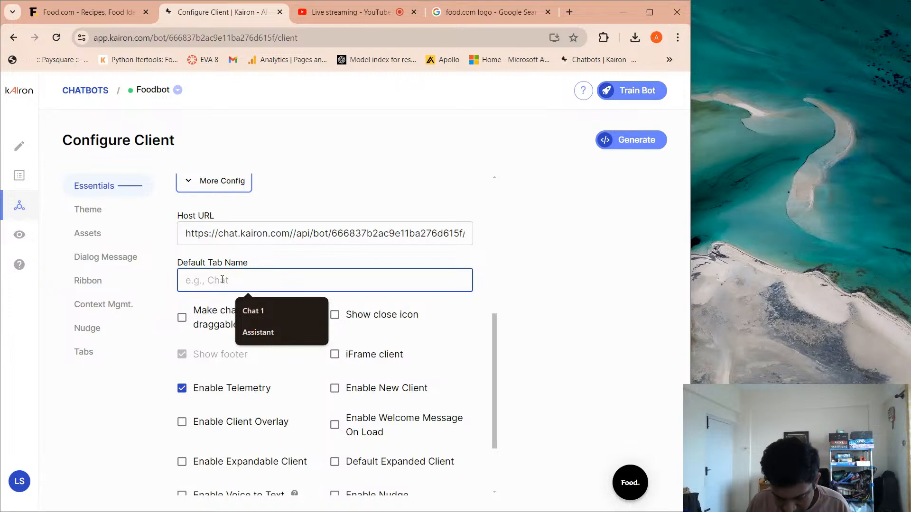
pyautogui.write('Chat')
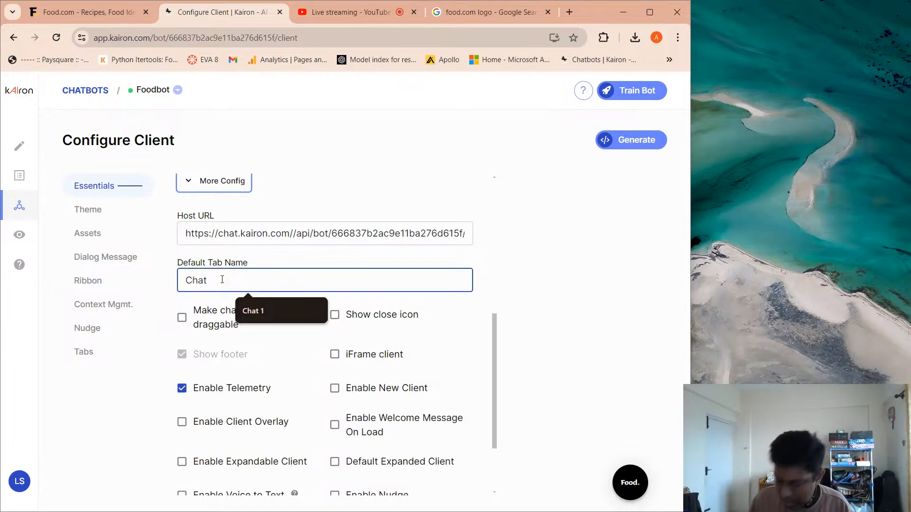
pyautogui.press('BackSpace')
pyautogui.press('BackSpace')
pyautogui.press('BackSpace')
pyautogui.write('Bo')
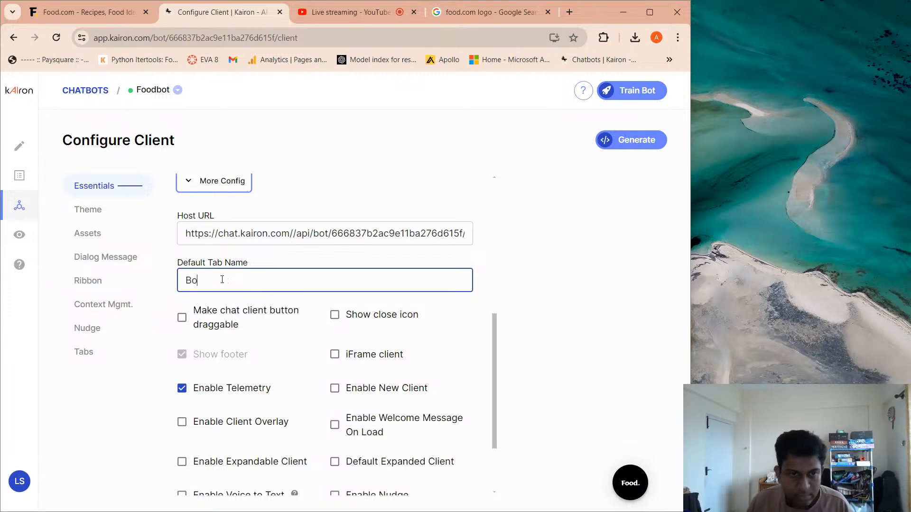
pyautogui.write('t')
pyautogui.click(269, 348)
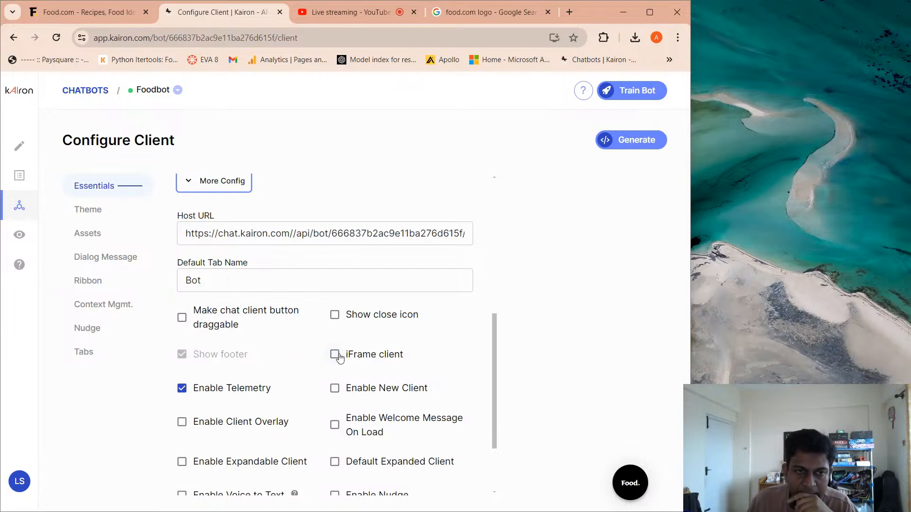
pyautogui.scroll(-2, 337, 355)
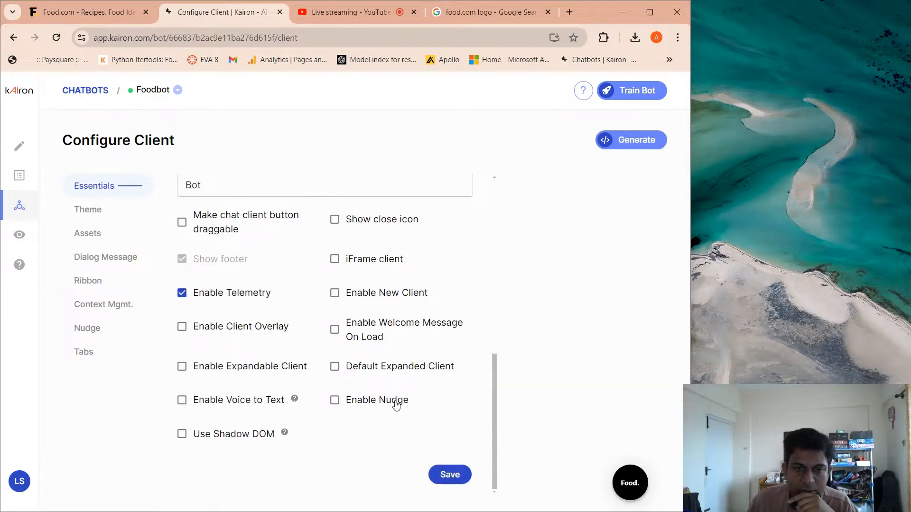
pyautogui.click(459, 477)
# Review the remaining Essentials options, including the Shadow DOM help, and check the tab names in the chat widget preview
pyautogui.scroll(4, 243, 389)
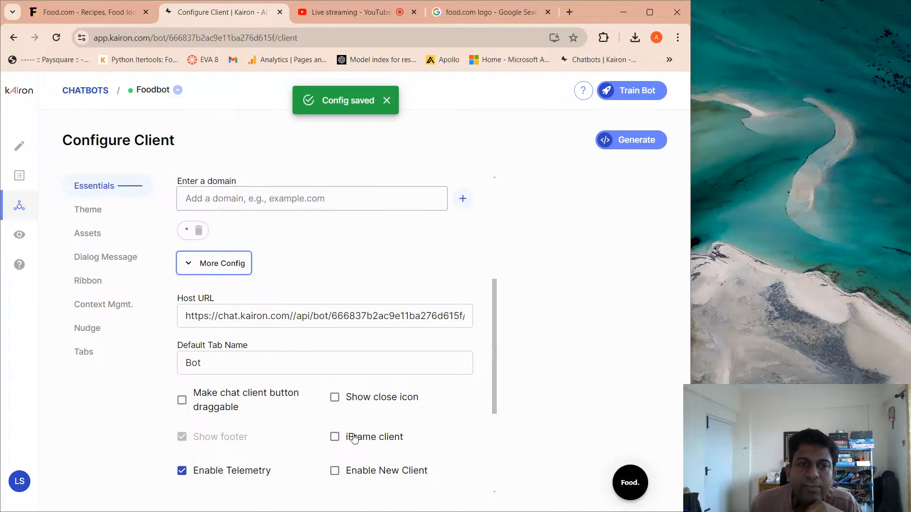
pyautogui.scroll(-3, 351, 435)
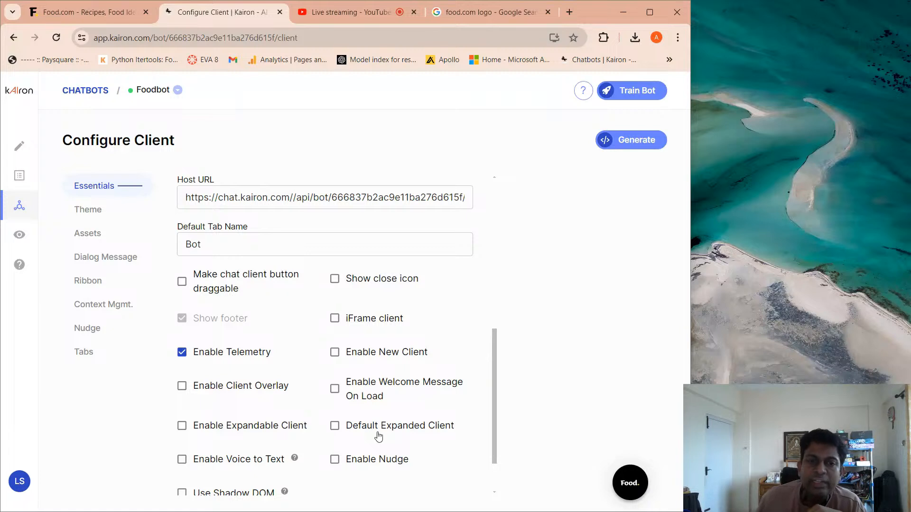
pyautogui.scroll(-2, 372, 433)
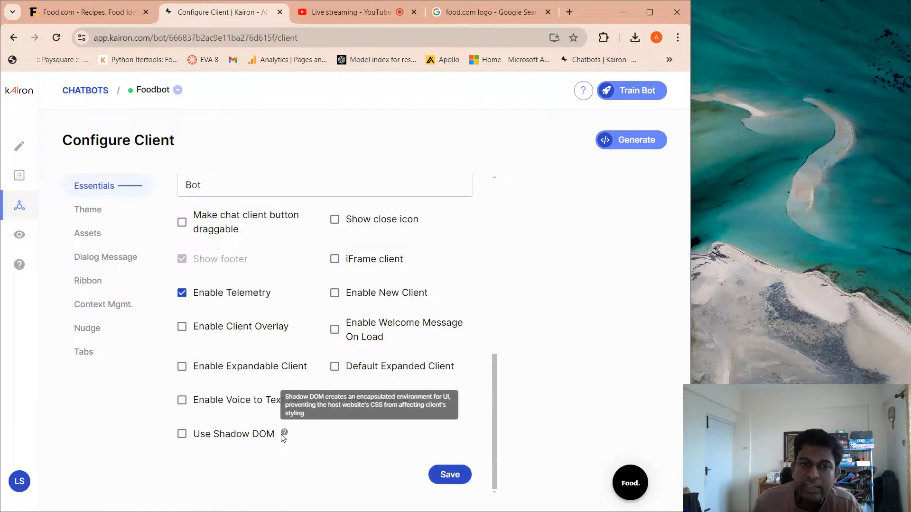
pyautogui.click(629, 484)
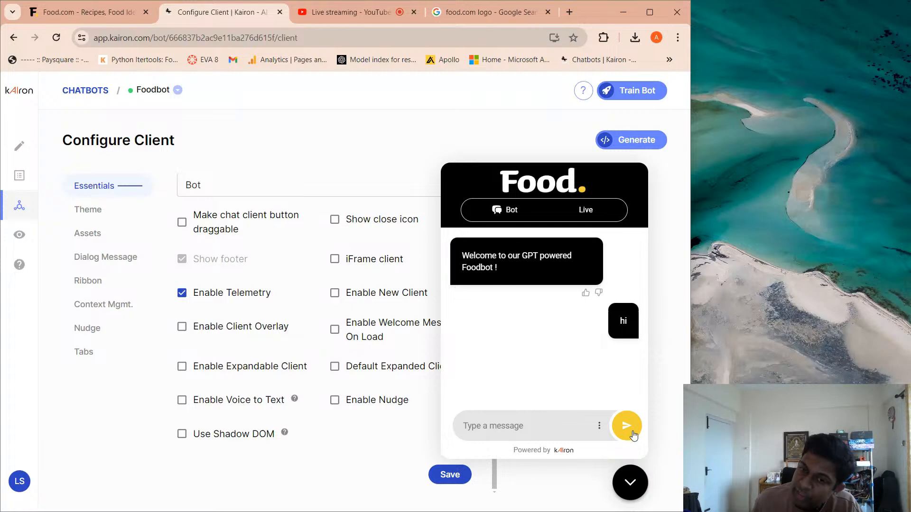
pyautogui.click(630, 481)
# Enable Voice to Text for the client and check the message box in the chat widget preview
pyautogui.click(181, 400)
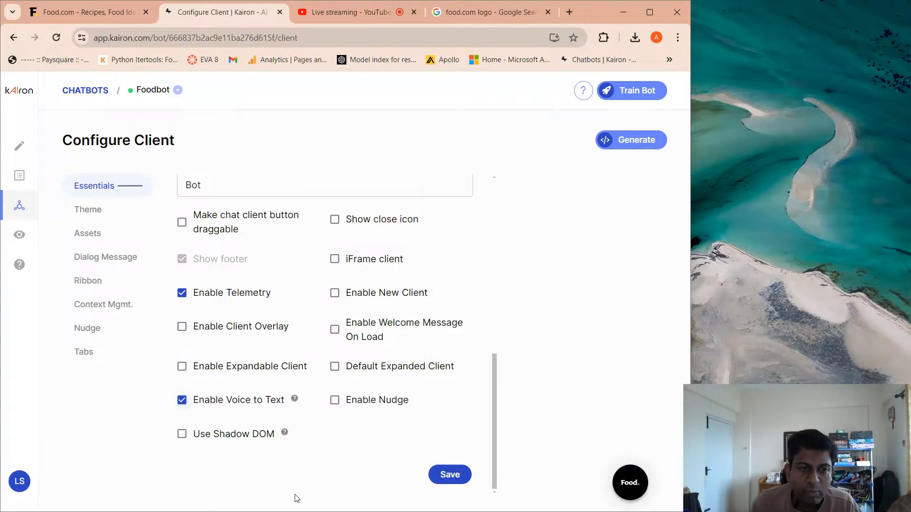
pyautogui.click(633, 477)
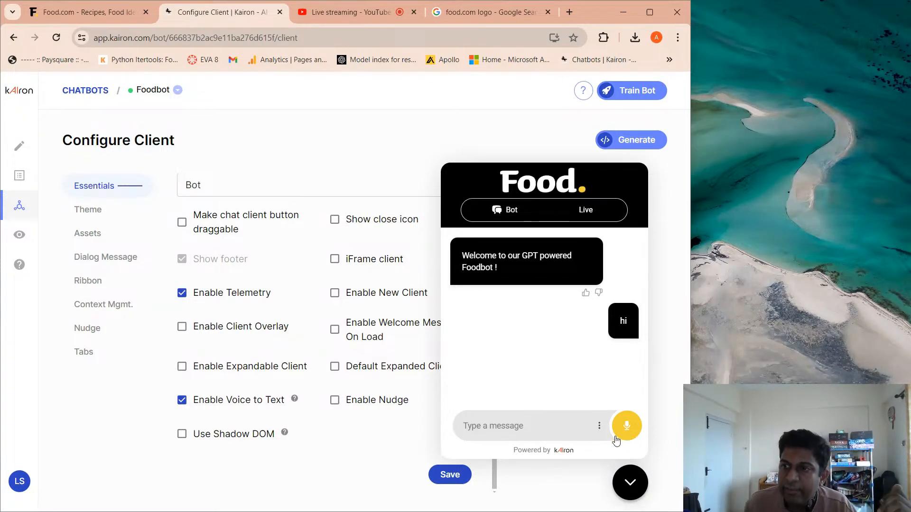
pyautogui.click(630, 483)
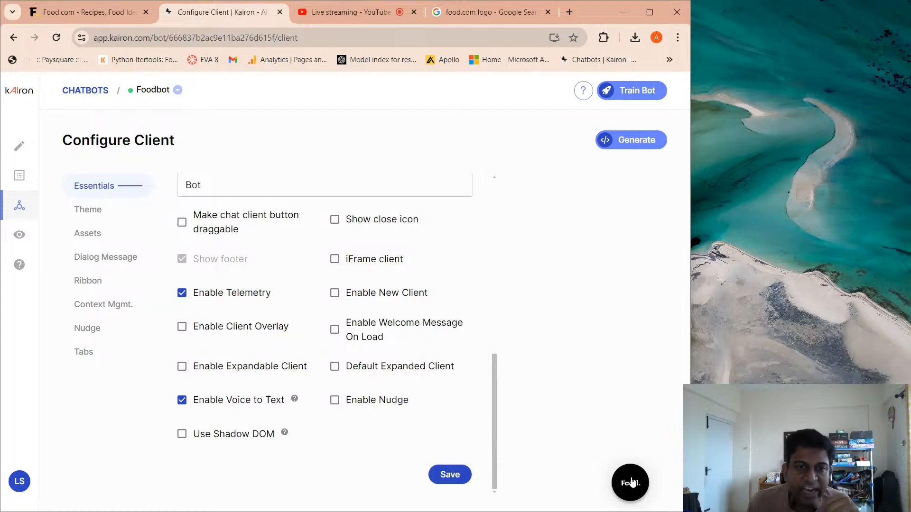
# Make the chat client button draggable and save the client configuration
pyautogui.scroll(2, 482, 456)
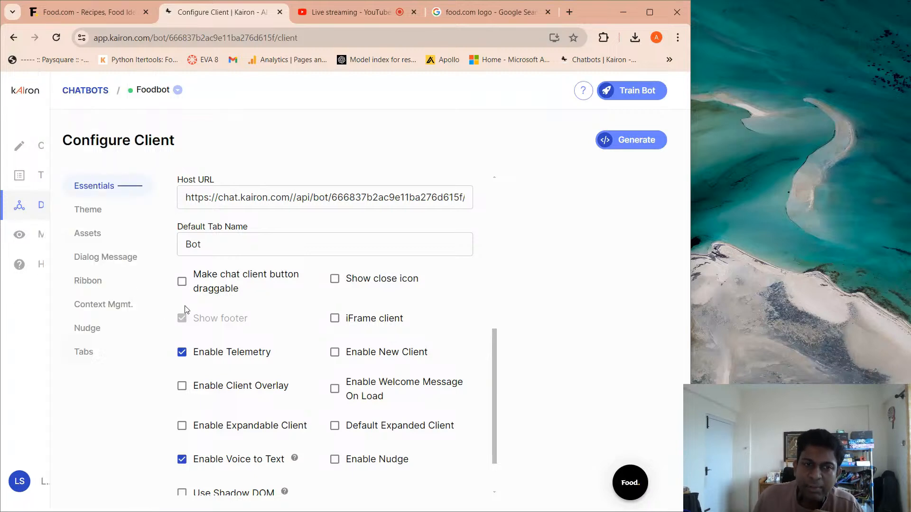
pyautogui.click(184, 284)
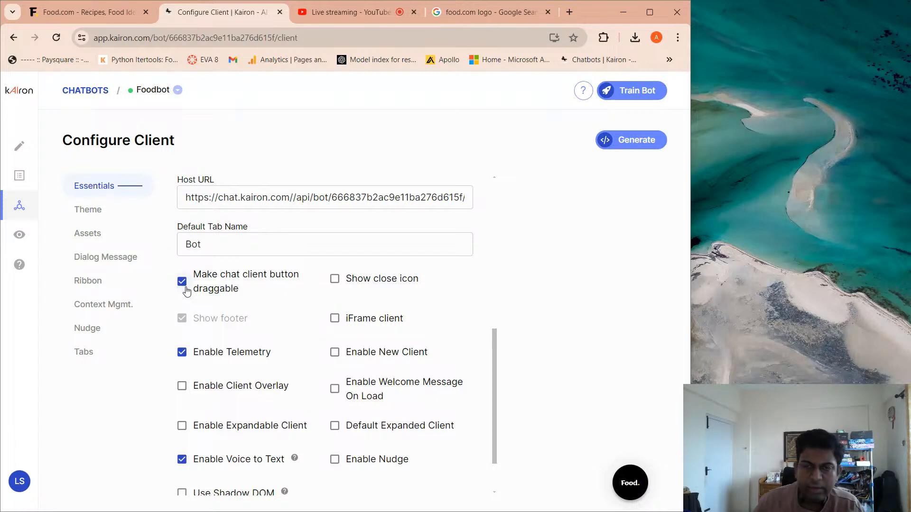
pyautogui.scroll(-2, 406, 368)
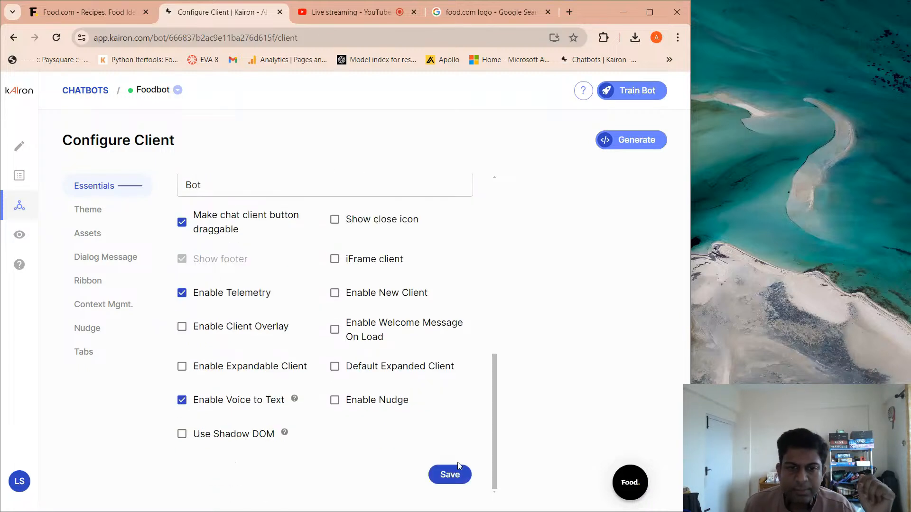
pyautogui.click(451, 475)
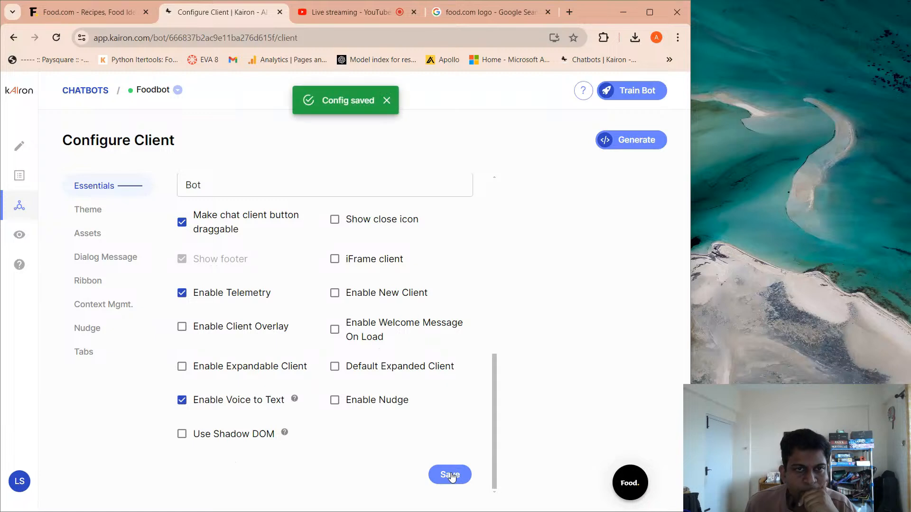
# Open the chat widget preview, try both tabs and send "hi" in the Live tab
pyautogui.click(630, 483)
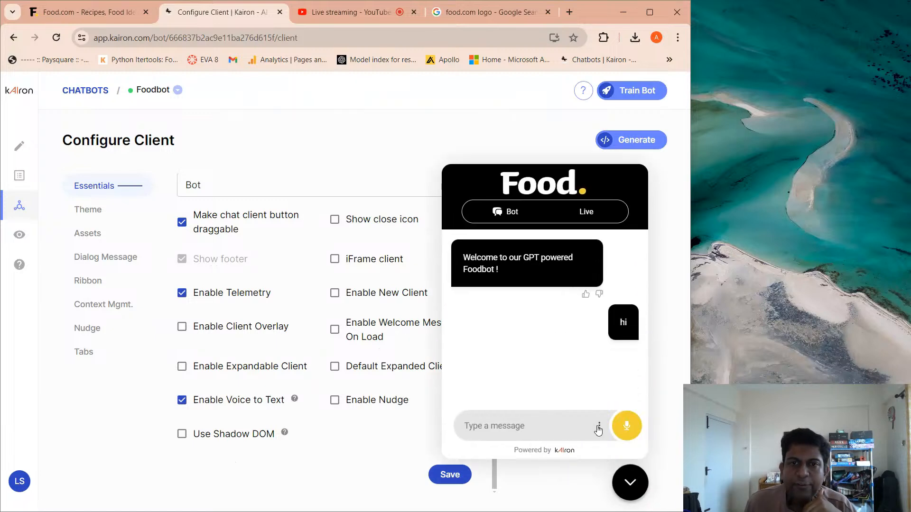
pyautogui.click(586, 209)
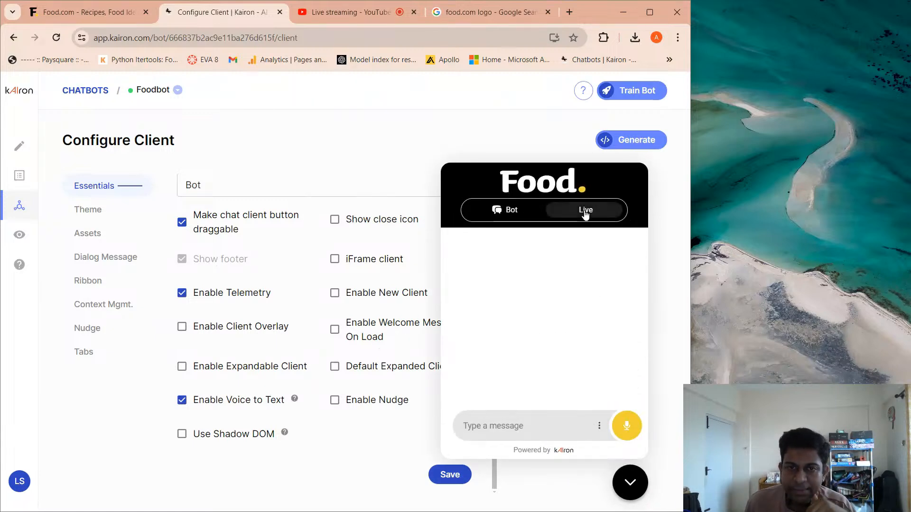
pyautogui.click(511, 214)
pyautogui.click(588, 214)
pyautogui.click(540, 430)
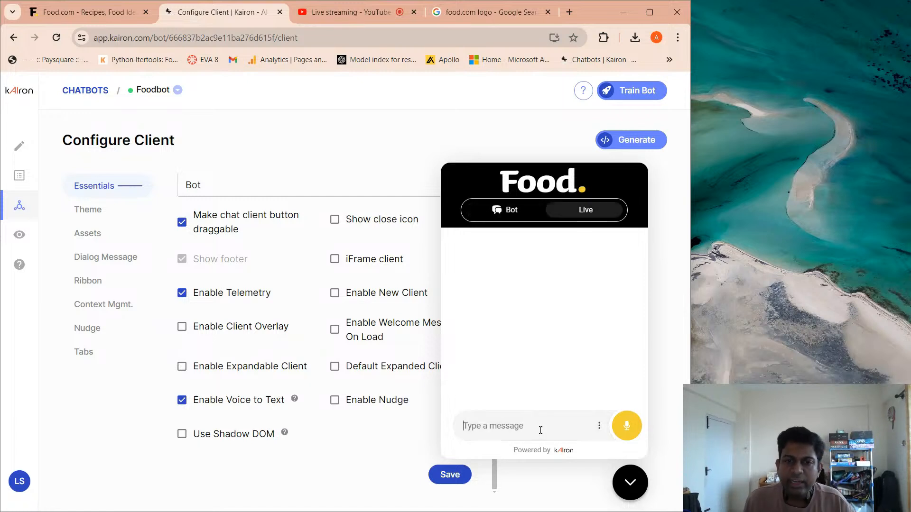
pyautogui.write('hi')
pyautogui.press('Return')
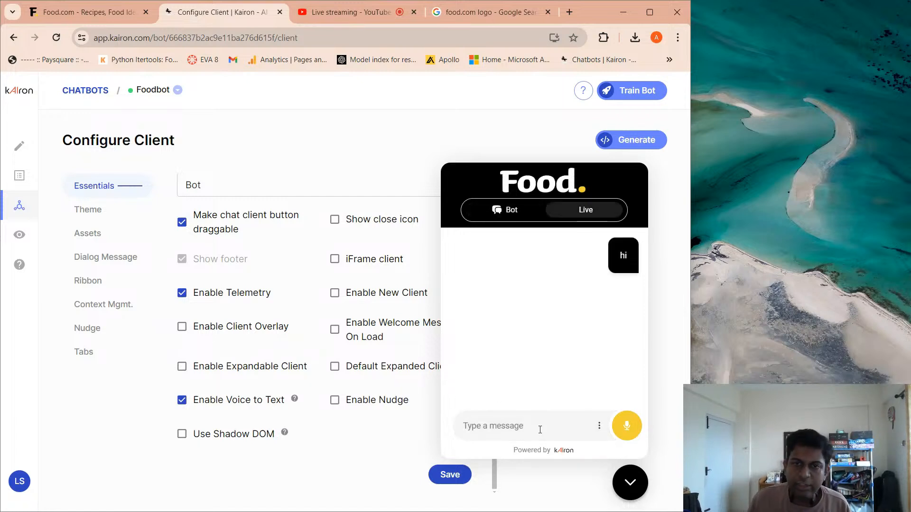
# Send the message "hi this is tabe 1" in the widget's Bot tab
pyautogui.click(480, 216)
pyautogui.click(513, 432)
pyautogui.write('hi')
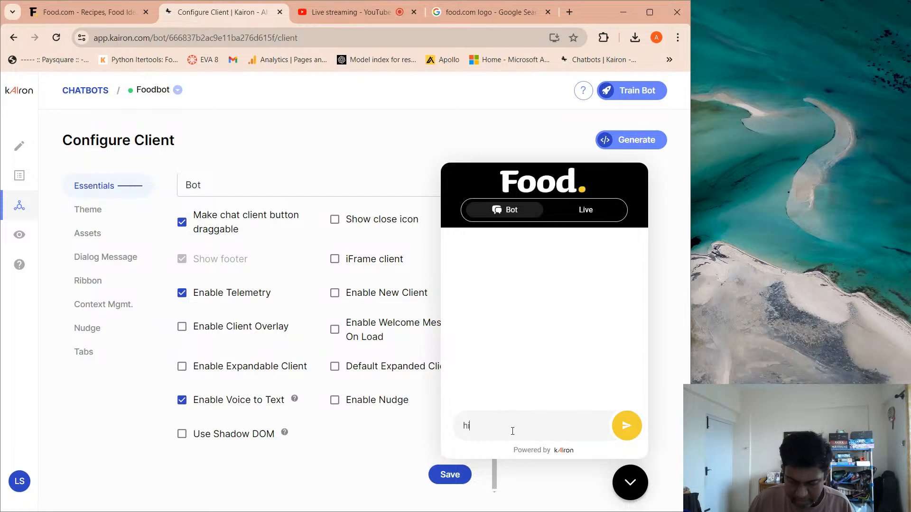
pyautogui.write(' this is tabe 1')
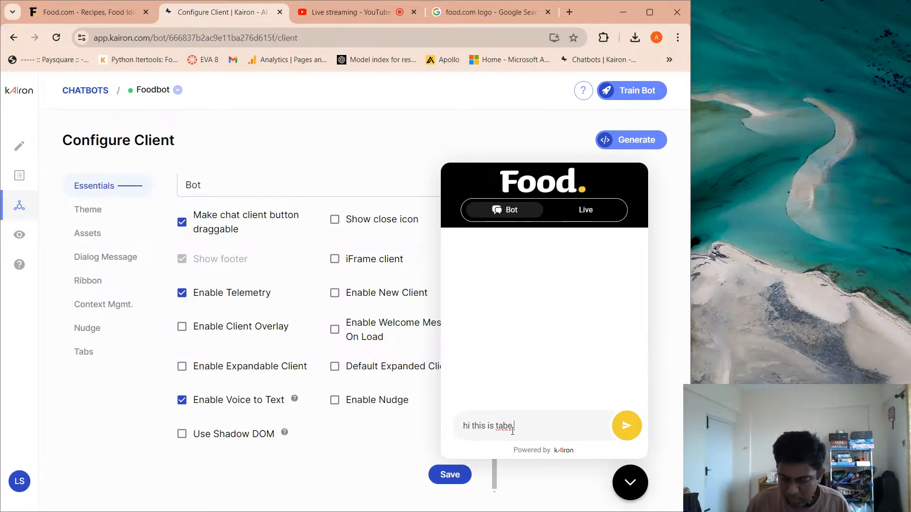
pyautogui.press('Return')
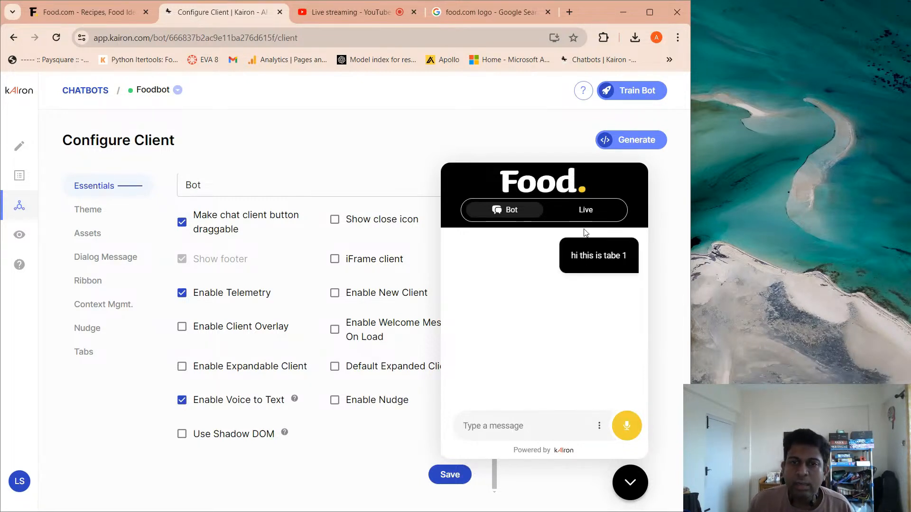
# Send the message "thisis tab 2" in the widget's Live tab
pyautogui.click(586, 211)
pyautogui.click(488, 426)
pyautogui.write('thisis tab 2')
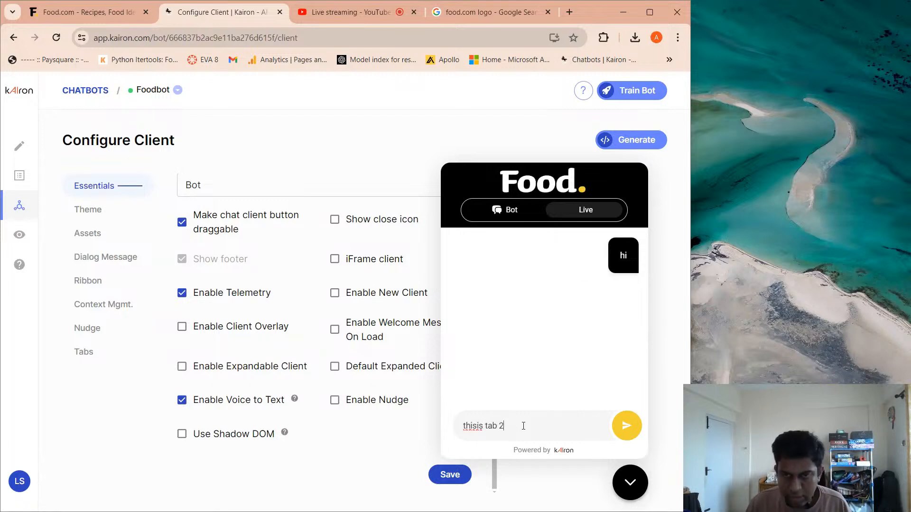
pyautogui.press('Return')
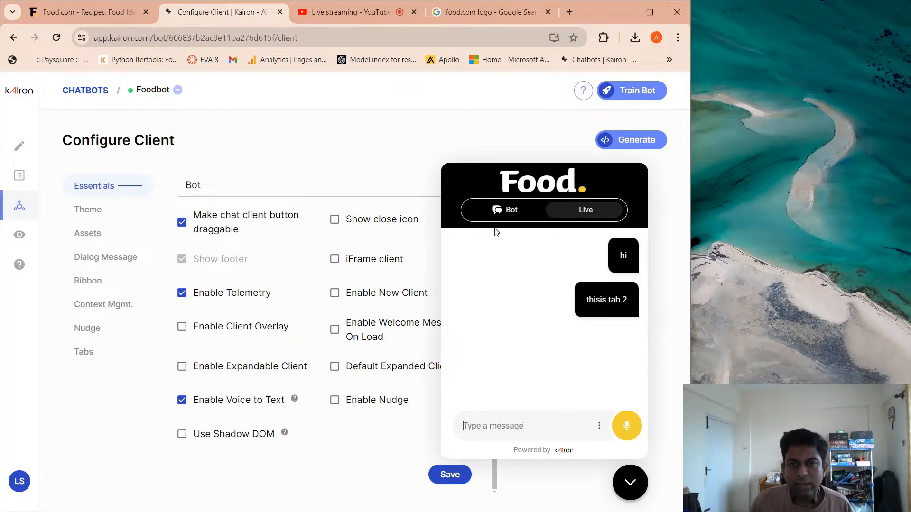
# Compare the conversations in the Bot and Live tabs, then close the chat widget preview
pyautogui.click(507, 211)
pyautogui.click(583, 212)
pyautogui.click(520, 216)
pyautogui.click(507, 210)
pyautogui.click(506, 210)
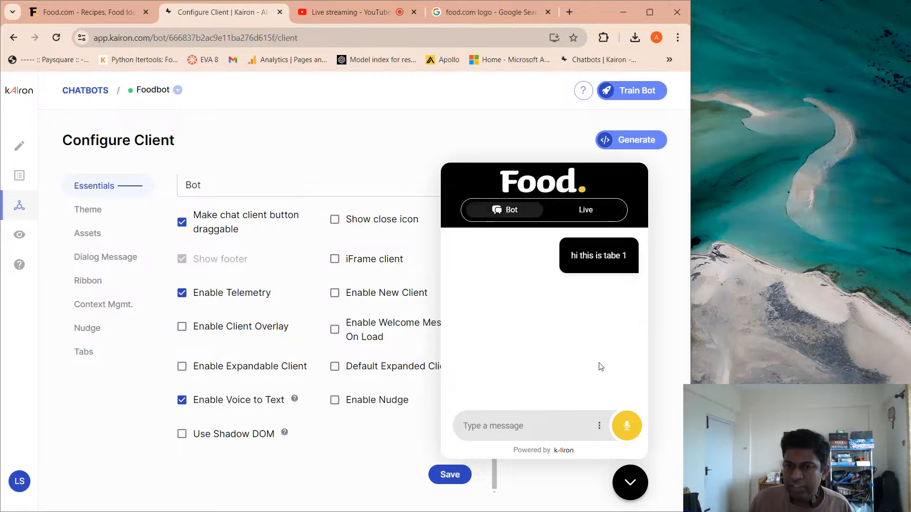
pyautogui.click(634, 496)
pyautogui.click(634, 496)
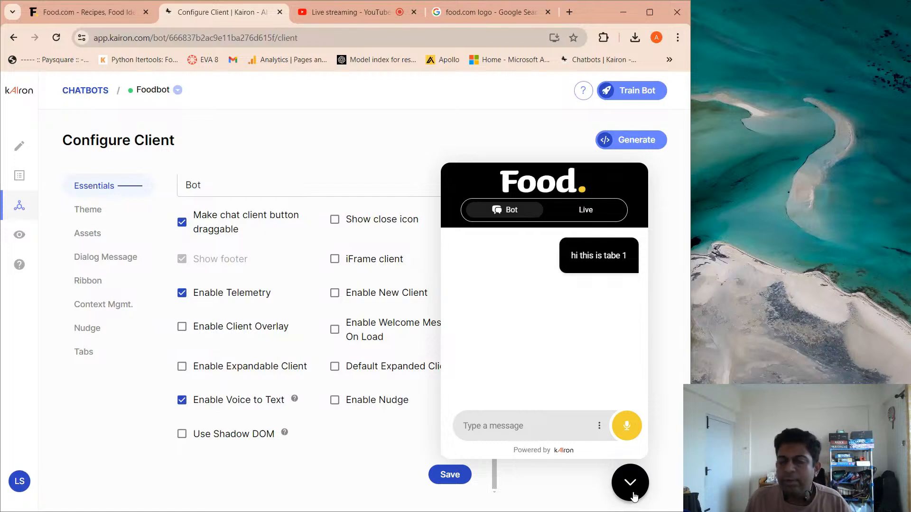
pyautogui.click(633, 496)
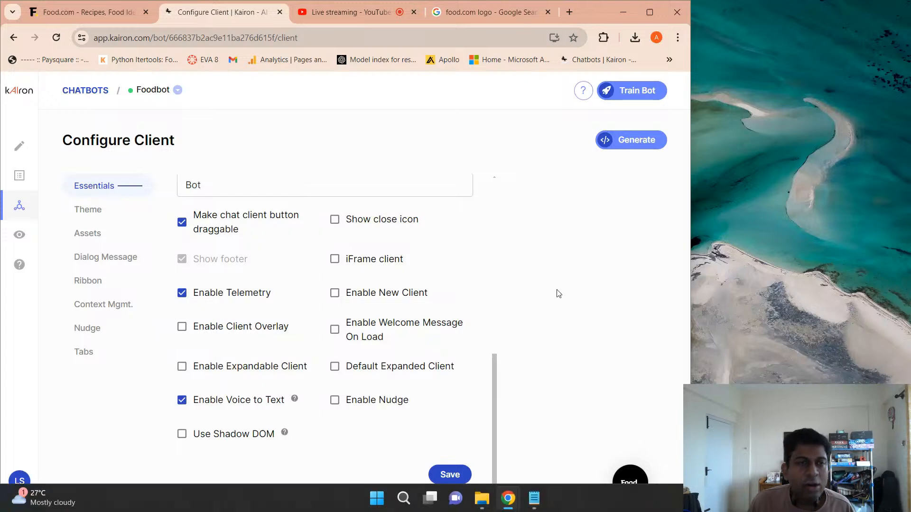
# Switch to the Food.com page and run the copied Kairon client script with its access token in the browser console, closing the developer tools afterwards
pyautogui.click(65, 4)
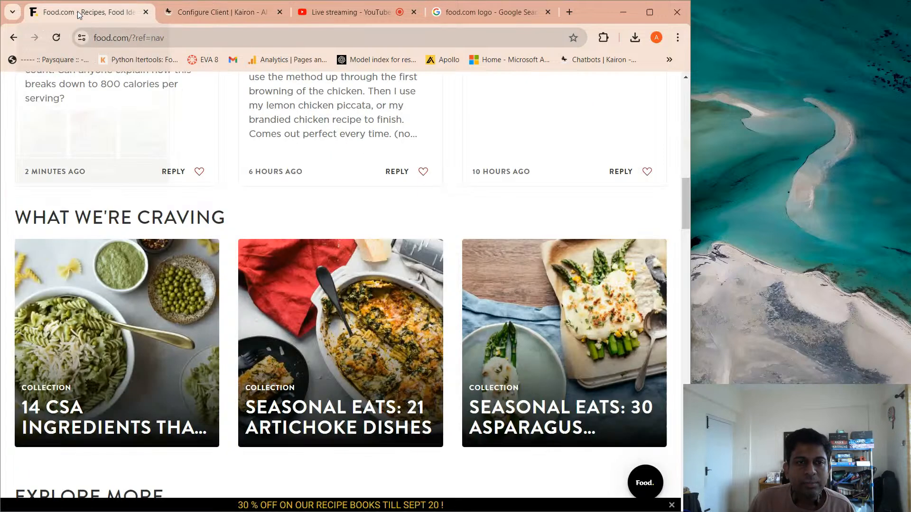
pyautogui.rightClick(589, 470)
pyautogui.click(605, 455)
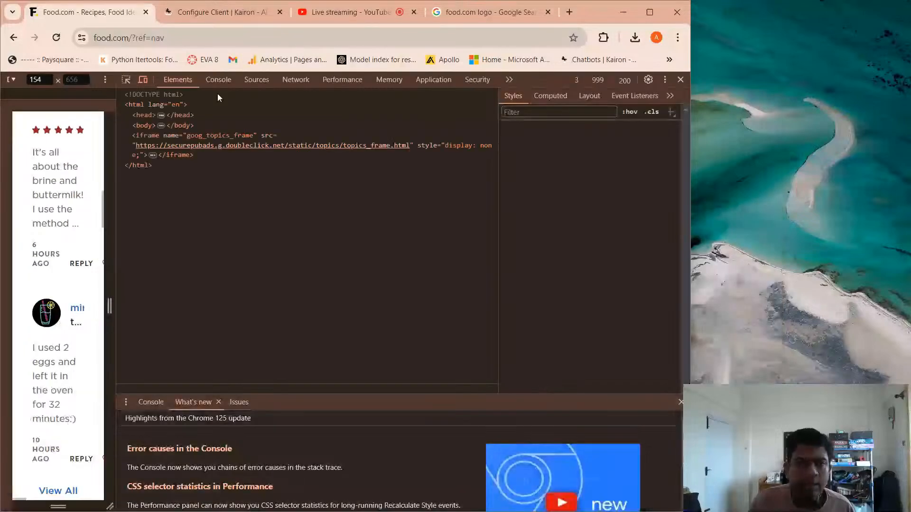
pyautogui.click(214, 81)
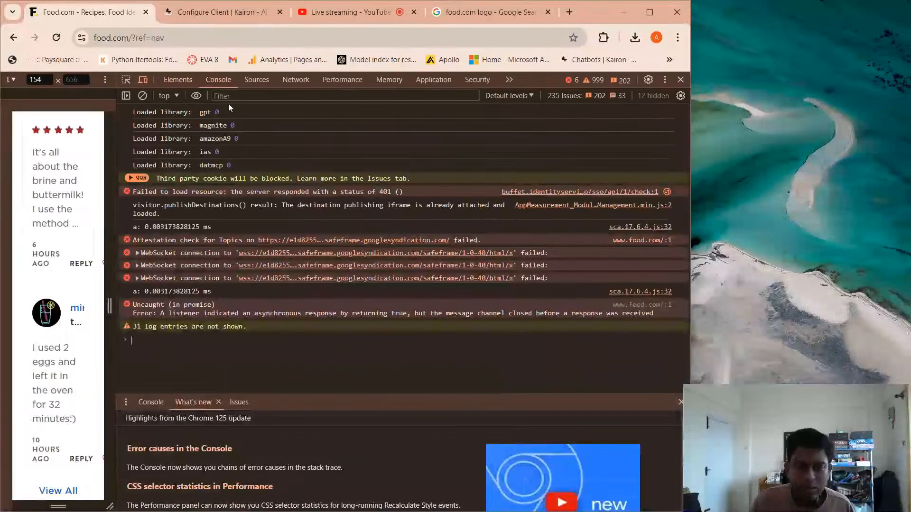
pyautogui.hotkey('ctrl', 'v')
pyautogui.press('Return')
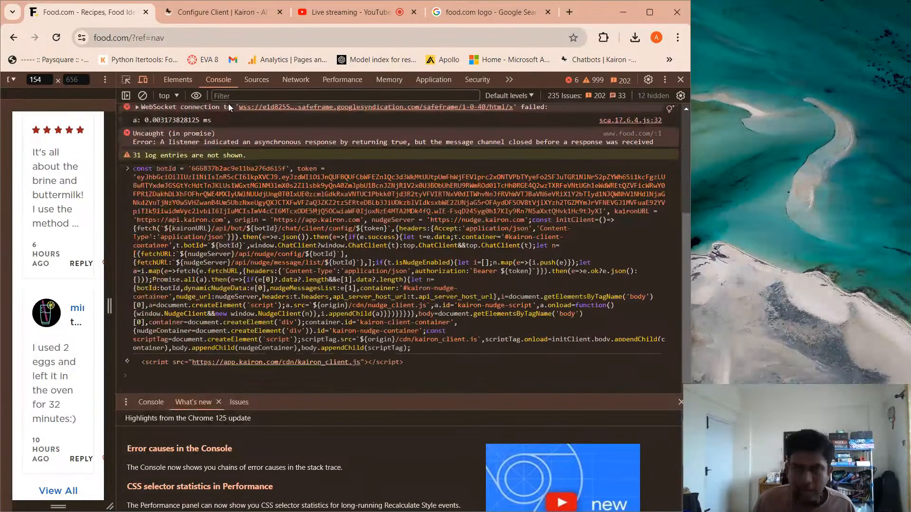
pyautogui.click(680, 81)
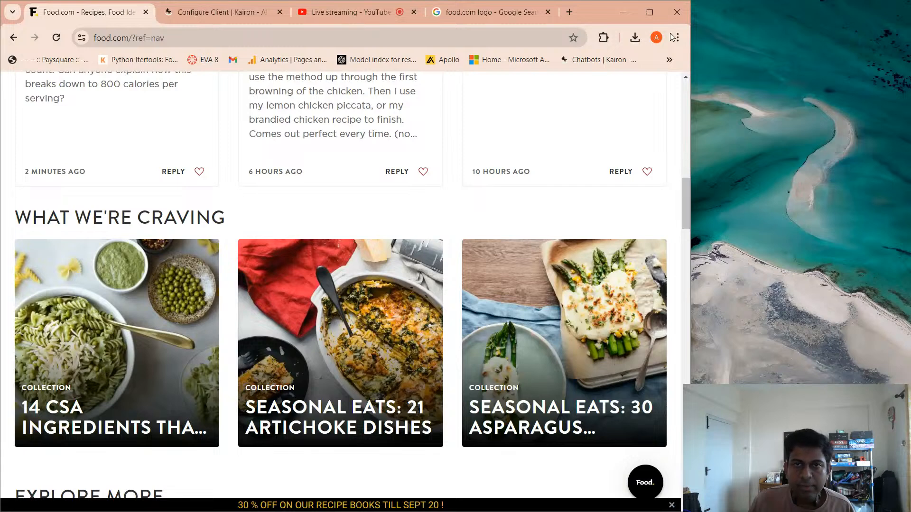
# Dock the browser window against the desktop's edge and widen it to about two thirds of the screen
pyautogui.doubleClick(602, 8)
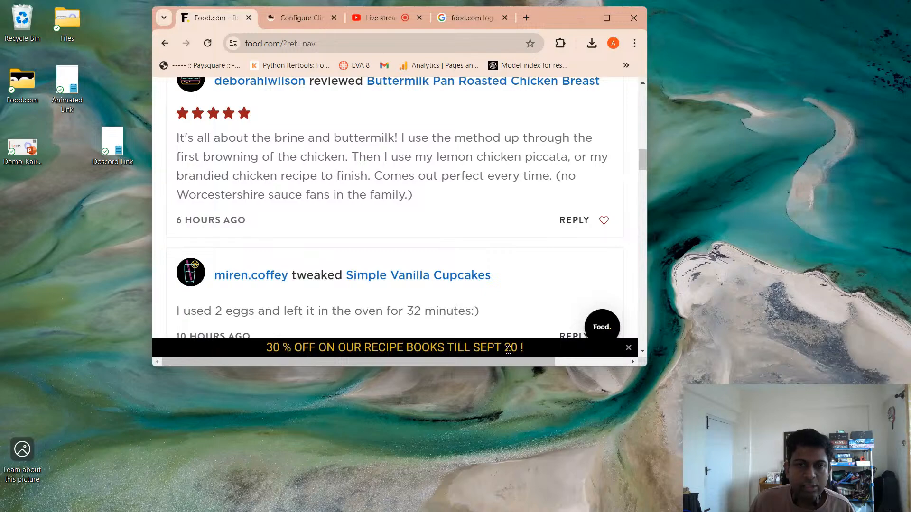
pyautogui.click(609, 22)
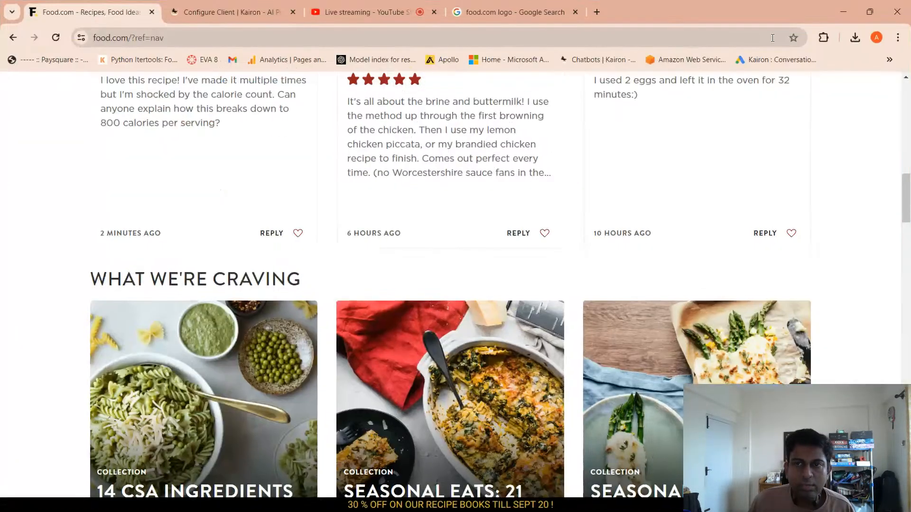
pyautogui.click(868, 15)
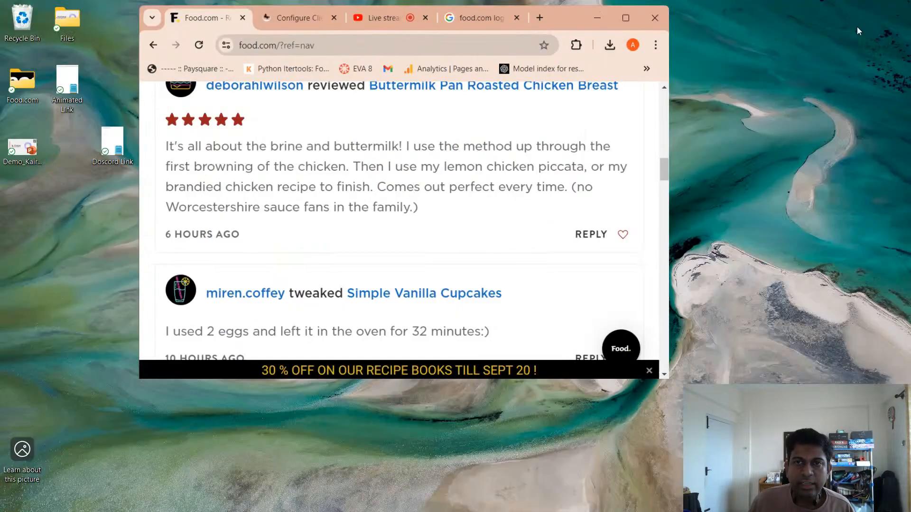
pyautogui.moveTo(556, 13); pyautogui.dragTo(447, 30)
pyautogui.click(631, 50)
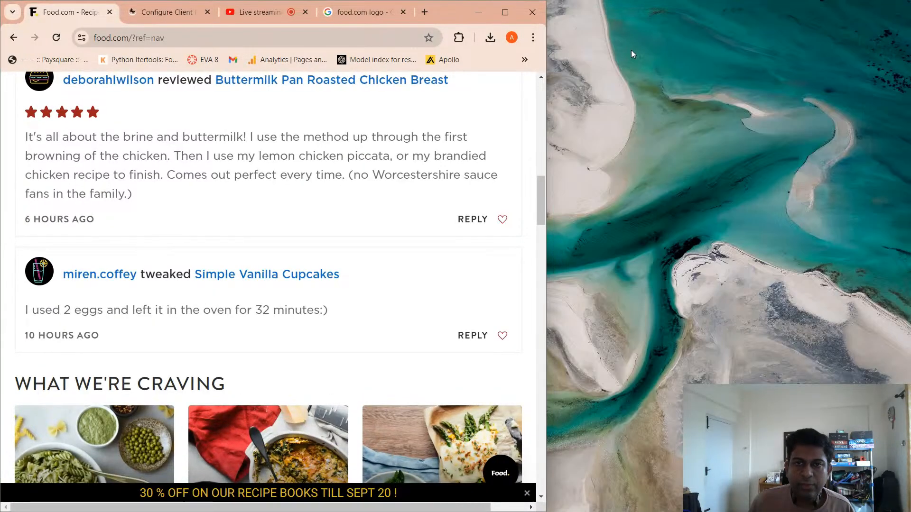
pyautogui.moveTo(546, 426); pyautogui.dragTo(627, 445)
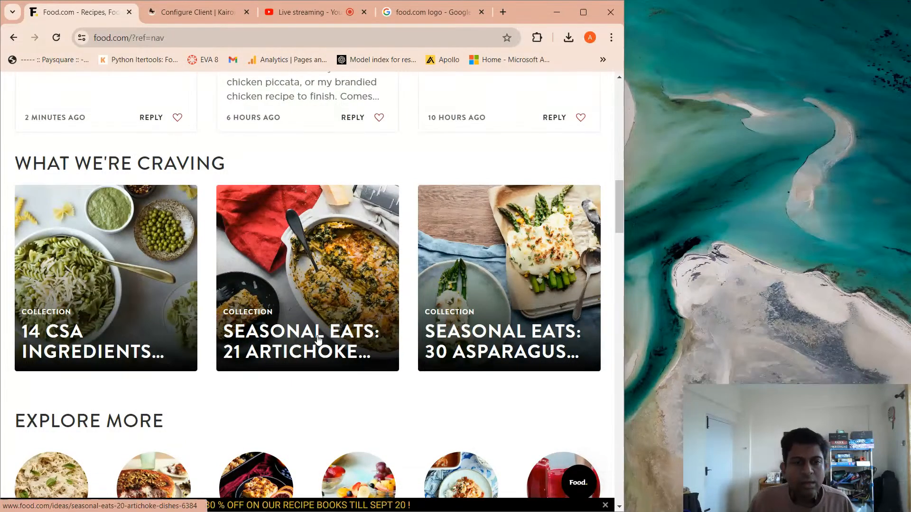
# Delete the active ribbon "30 % OFF ON OUR RECIPE BOOKS TILL SEPT 20 !" from Foodbot's client configuration in Kairon
pyautogui.scroll(-2, 460, 413)
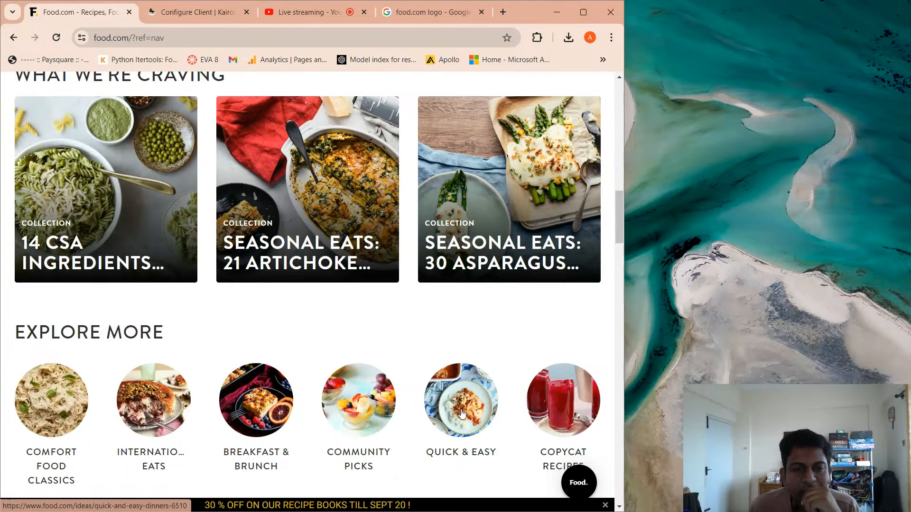
pyautogui.scroll(-1, 461, 413)
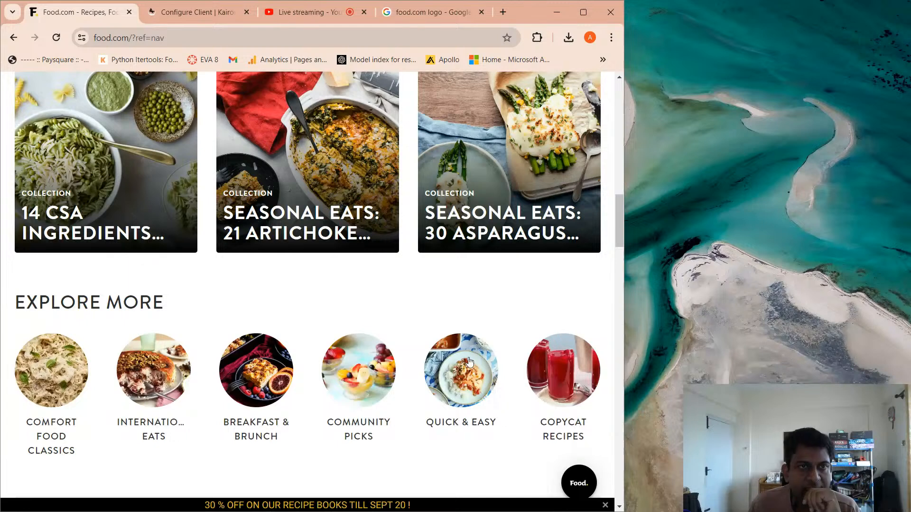
pyautogui.click(191, 12)
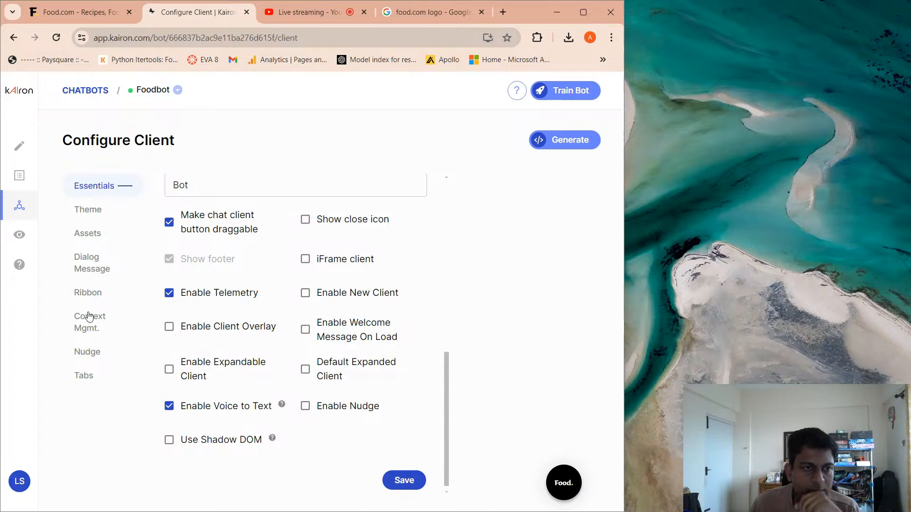
pyautogui.click(97, 291)
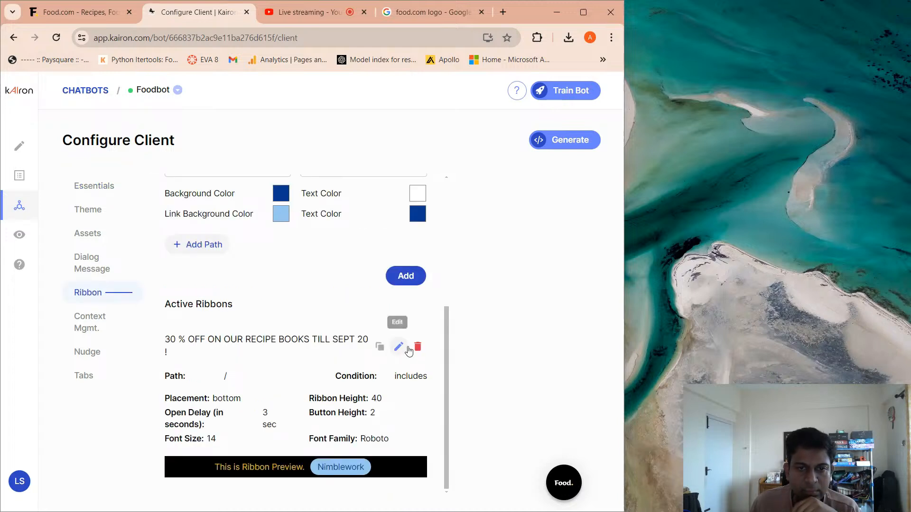
pyautogui.click(417, 348)
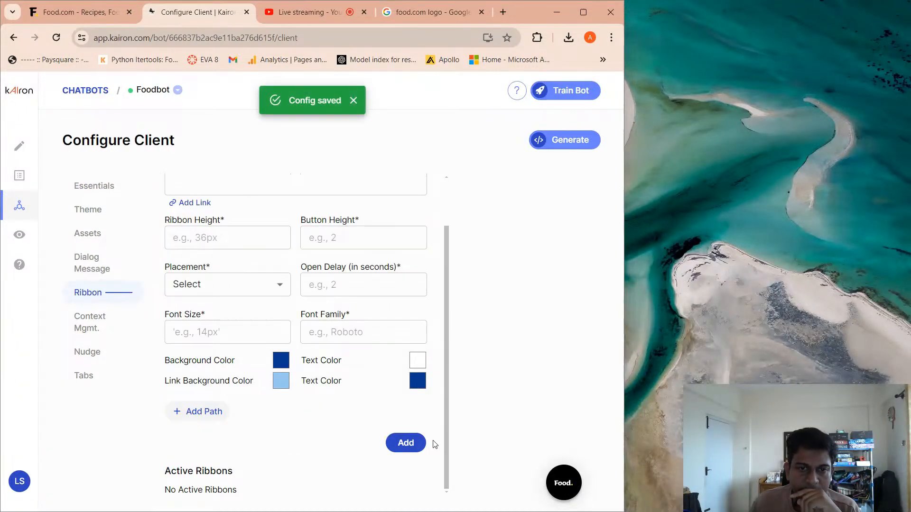
pyautogui.scroll(2, 382, 368)
pyautogui.scroll(-2, 382, 368)
pyautogui.scroll(2, 380, 333)
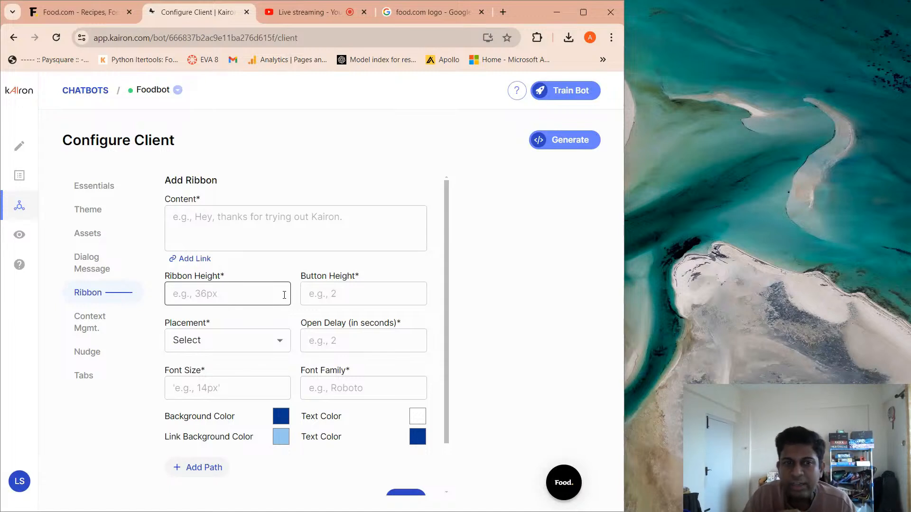
pyautogui.scroll(-2, 386, 399)
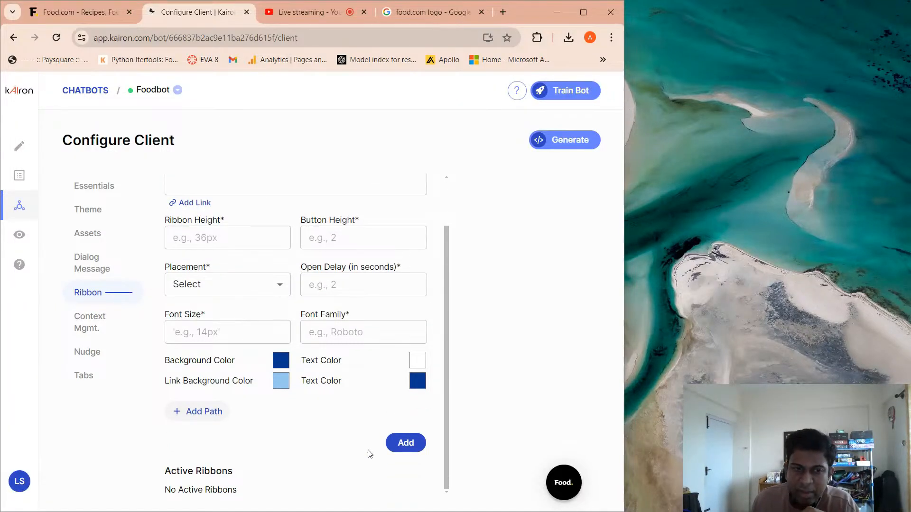
pyautogui.scroll(2, 369, 453)
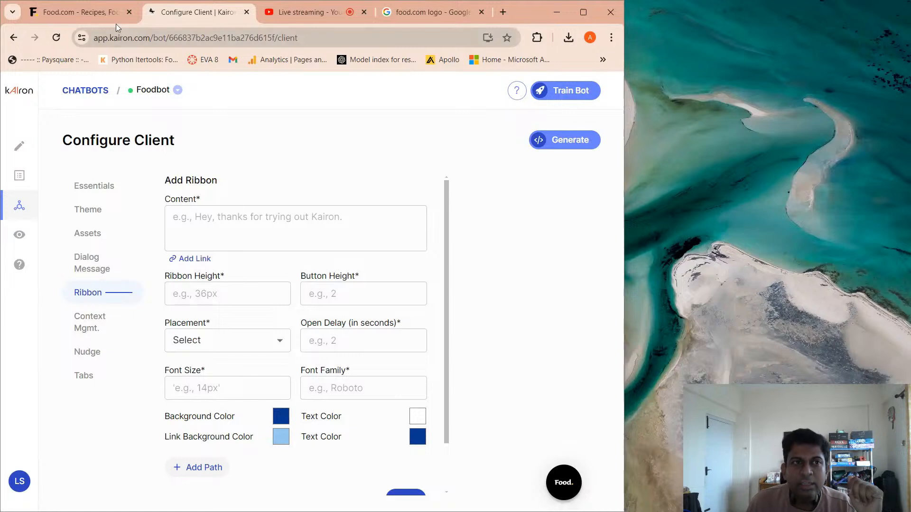
# Rerun the Kairon client script, including its access token, in the Food.com page's console and return to the page to test the widget
pyautogui.click(104, 16)
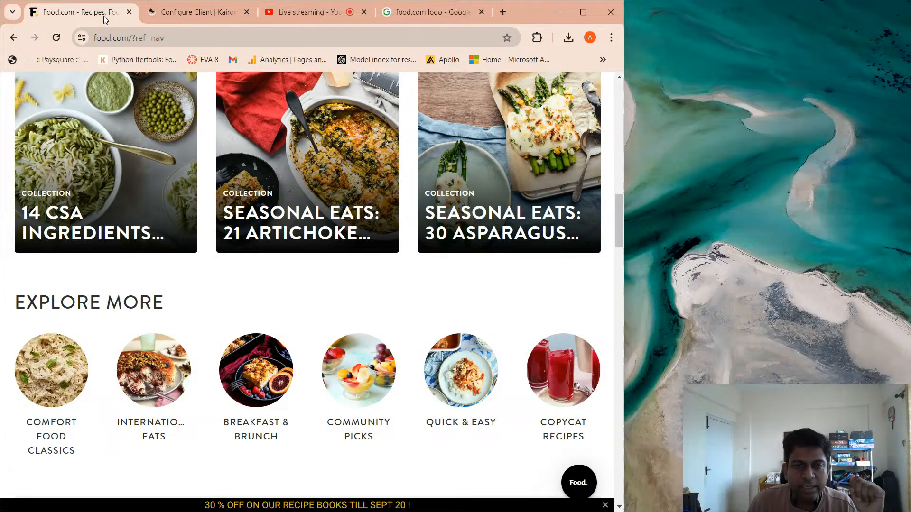
pyautogui.rightClick(420, 460)
pyautogui.click(439, 448)
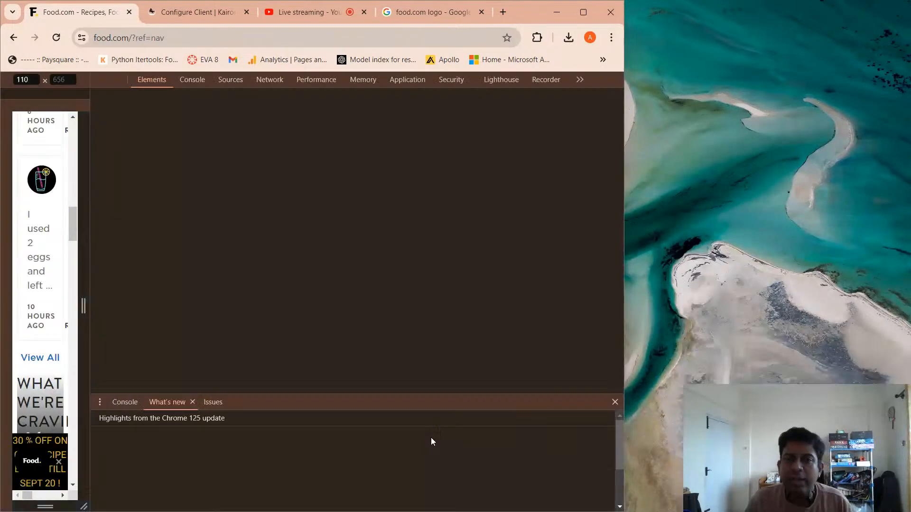
pyautogui.click(198, 78)
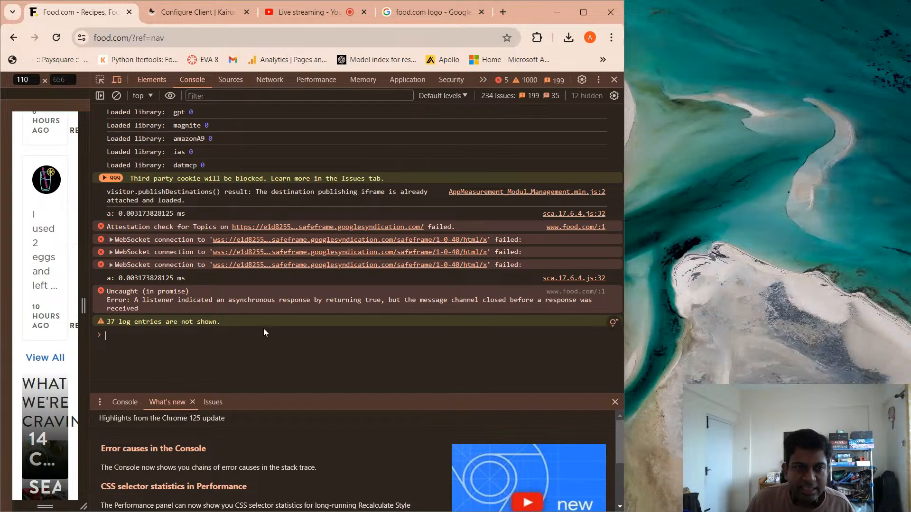
pyautogui.hotkey('ctrl', 'v')
pyautogui.press('Return')
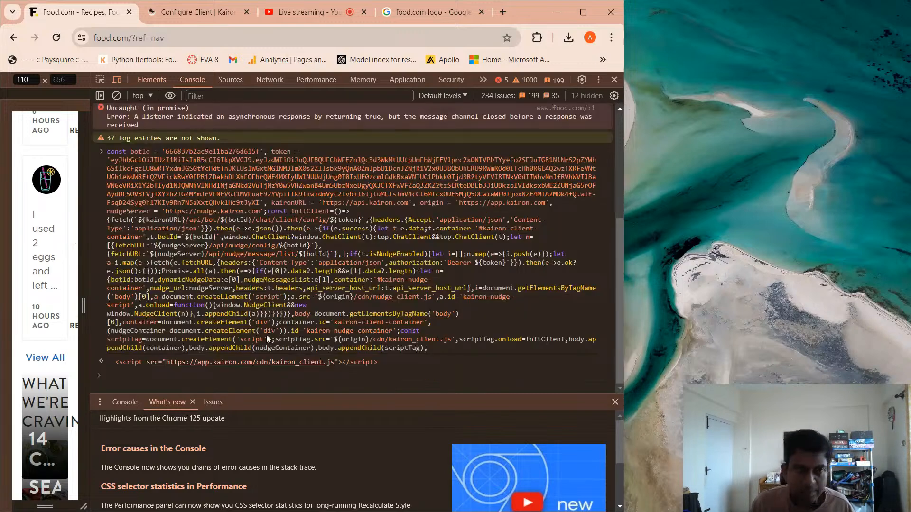
pyautogui.click(613, 81)
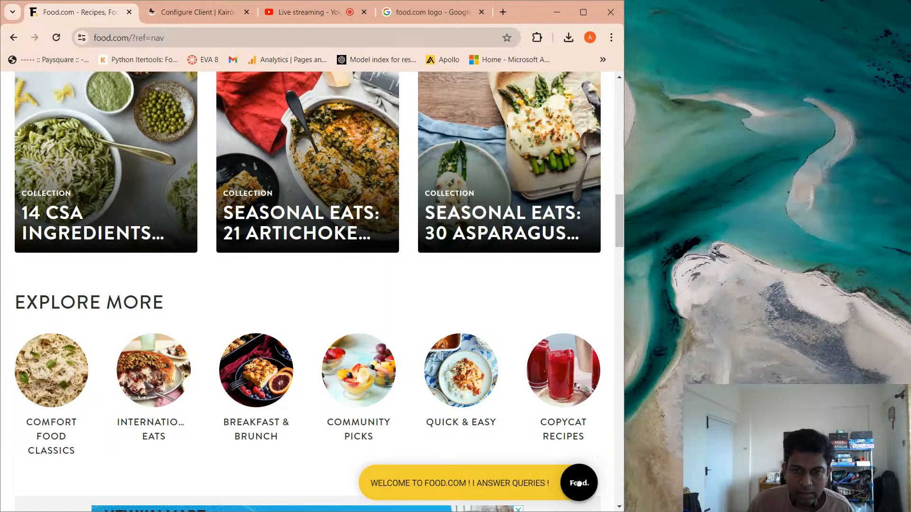
pyautogui.rightClick(514, 483)
pyautogui.press('Escape')
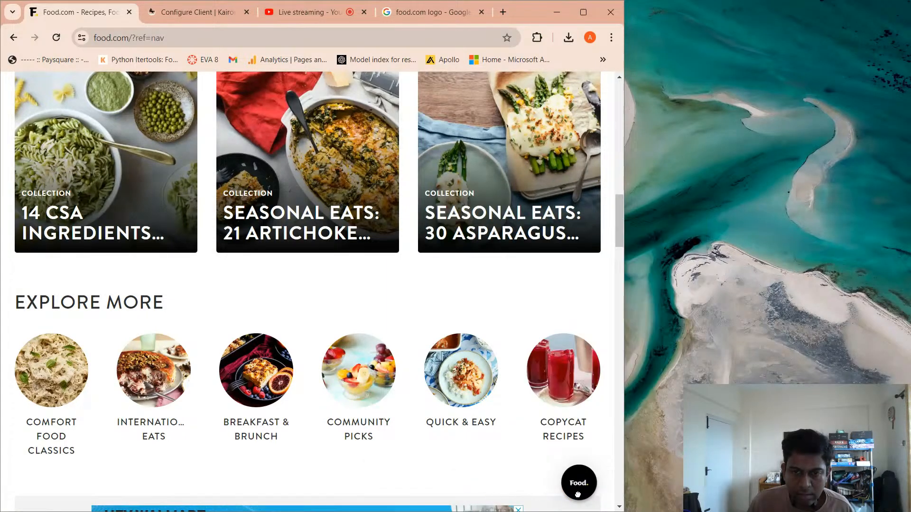
# Return to Kairon, open the chat widget preview, view its Live and Bot tabs, and close the preview
pyautogui.click(200, 11)
pyautogui.click(564, 482)
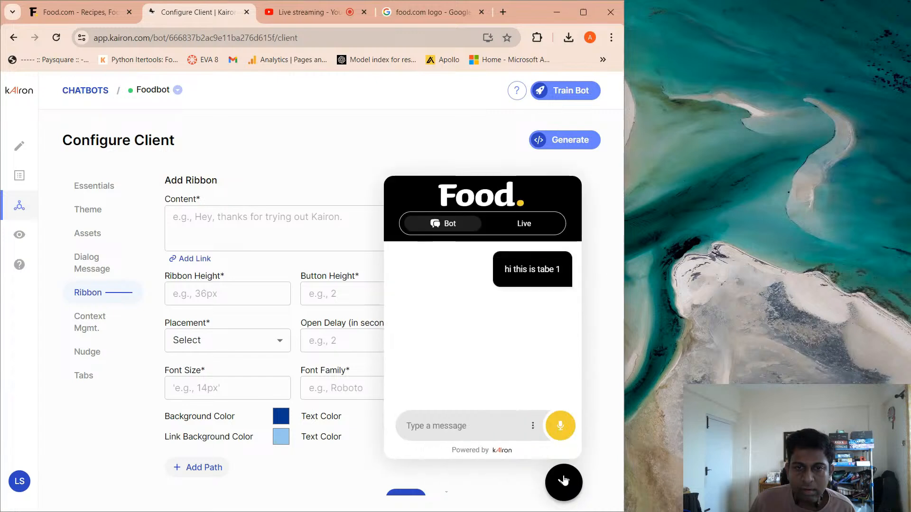
pyautogui.click(519, 209)
pyautogui.click(462, 210)
pyautogui.click(564, 482)
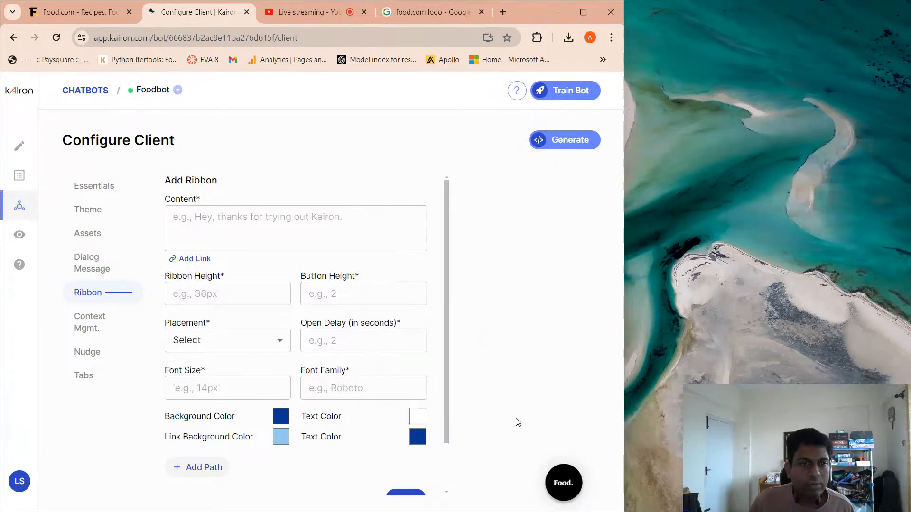
# Examine the Nudge and Dialog Message settings in Foodbot's client configuration
pyautogui.scroll(-2, 275, 407)
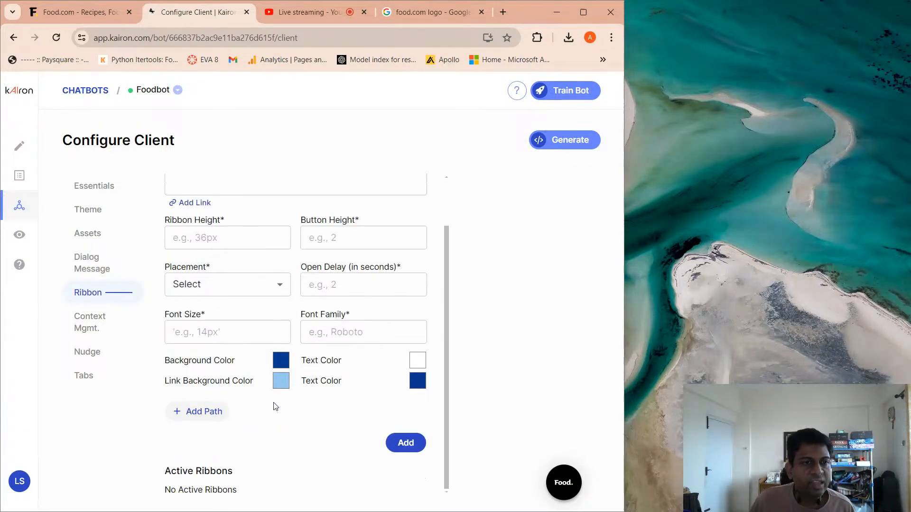
pyautogui.click(100, 358)
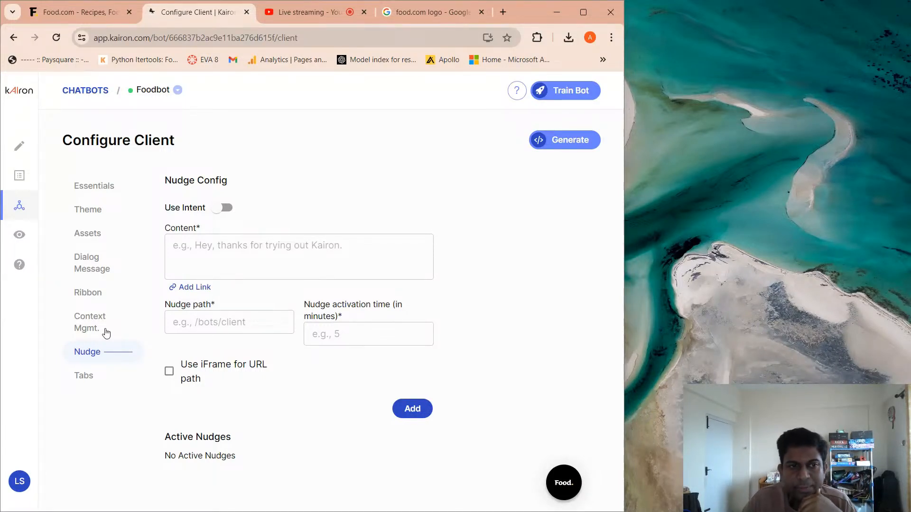
pyautogui.moveTo(414, 506)
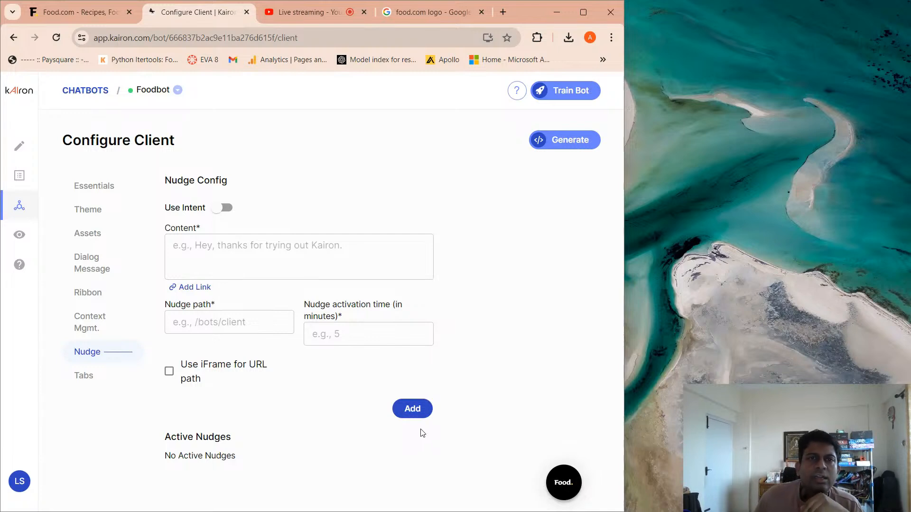
pyautogui.click(101, 272)
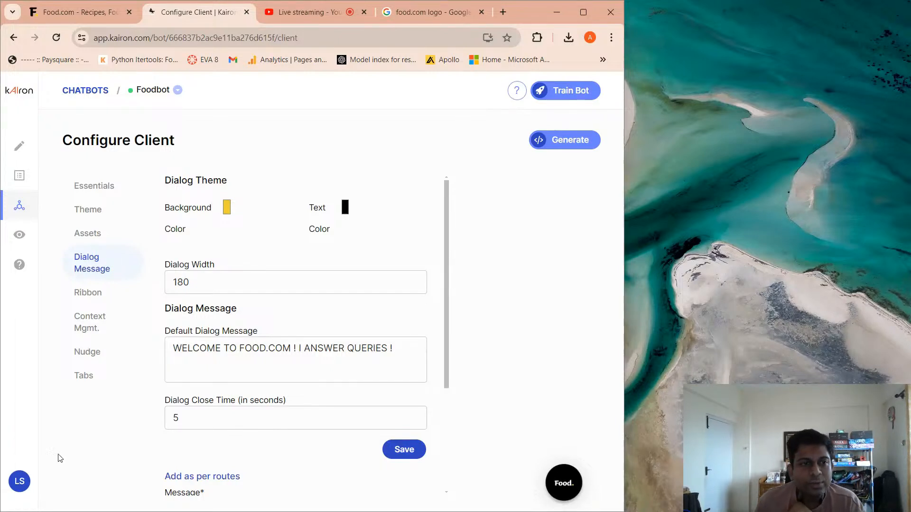
# Open the Configure Telemetry page for Foodbot
pyautogui.moveTo(34, 259)
pyautogui.click(54, 205)
pyautogui.click(62, 254)
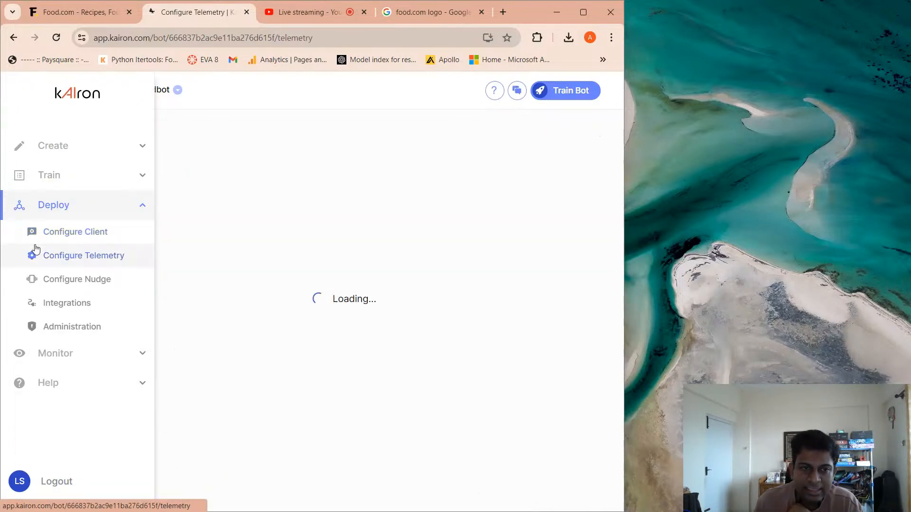